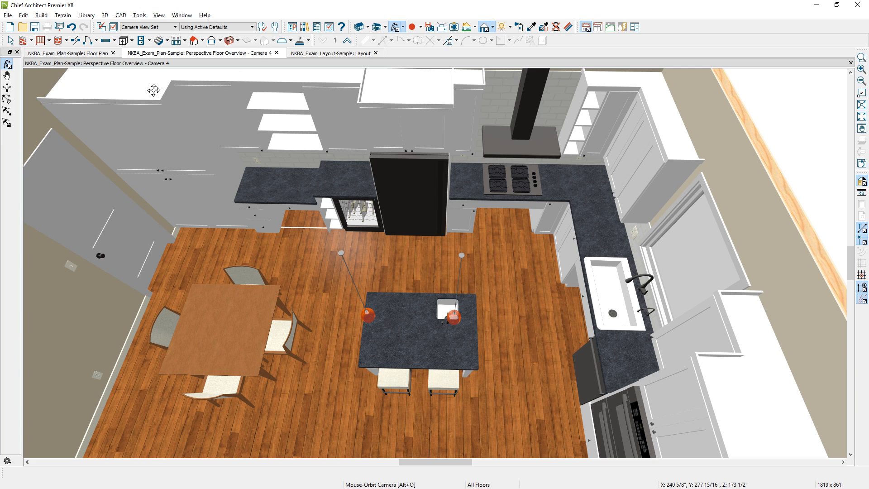
left_click_drag(219, 246, 374, 255)
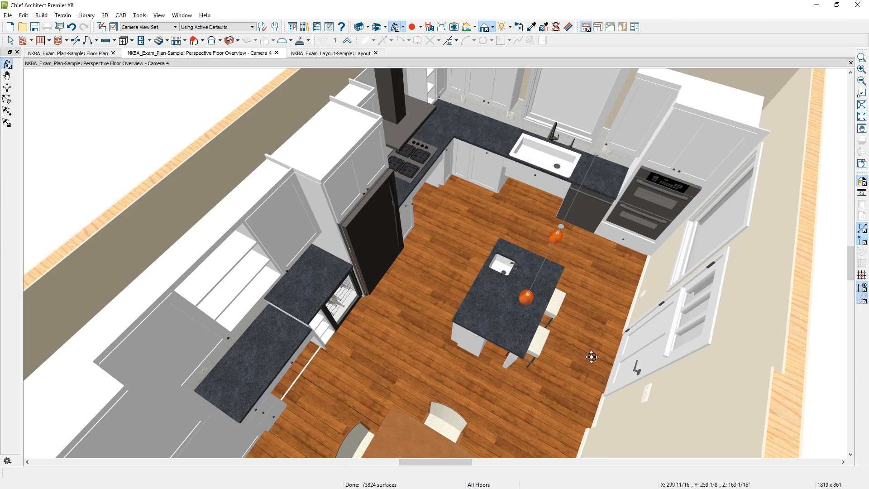
left_click_drag(593, 355, 486, 345)
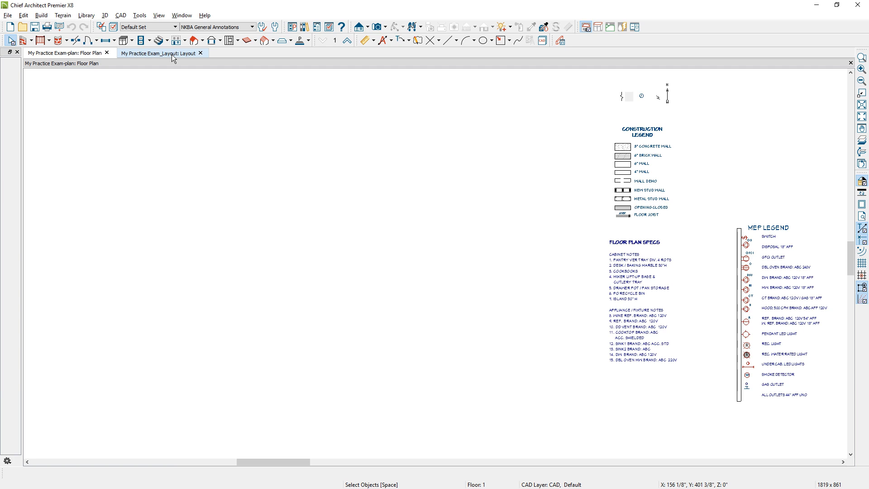
- Make NKBA General Annotations the active annotation set for the practice exam floor plan
left_click(226, 28)
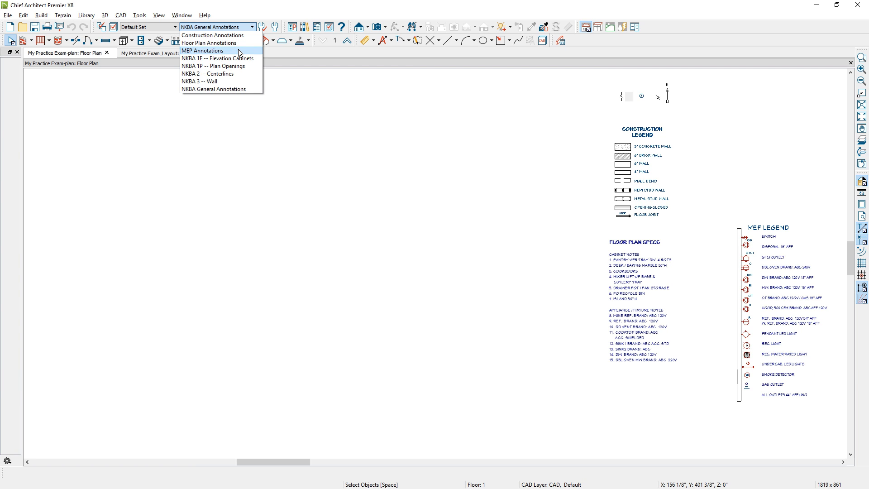
left_click(248, 89)
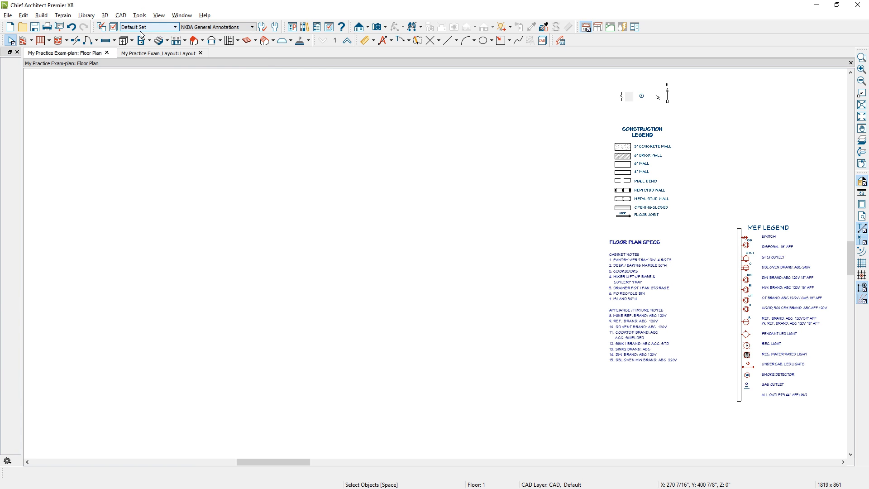
- Open the My Practice Exam layout and leaf through its sheets up to page 4, the wall elevation drawing
left_click(151, 52)
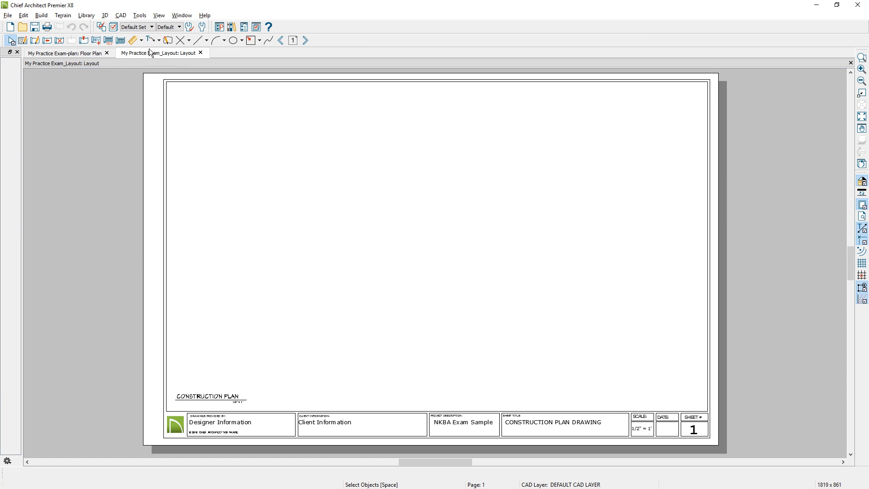
left_click(305, 40)
left_click(305, 41)
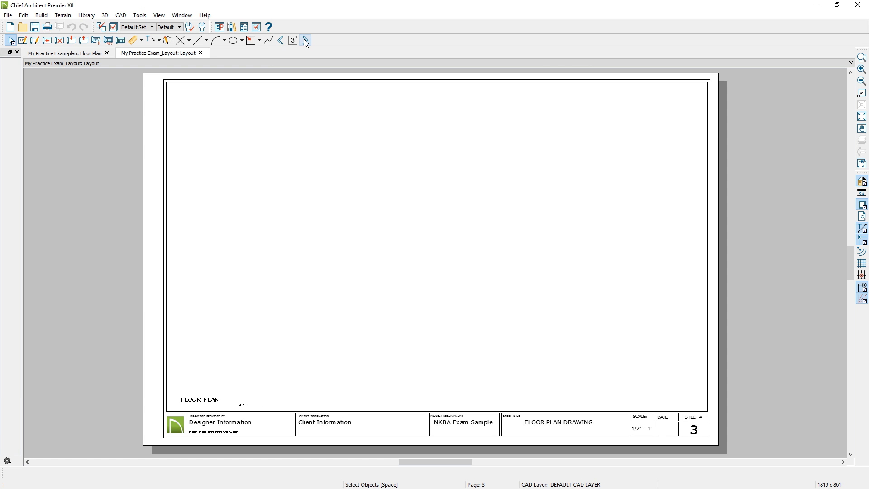
left_click(305, 40)
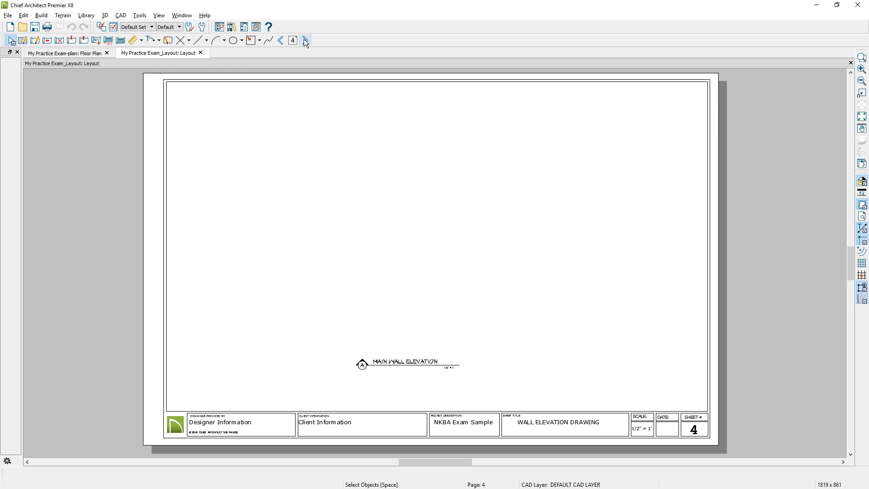
- Go to layout page 0 and examine the logo, designer, client and project fields of its title block
left_click(293, 41)
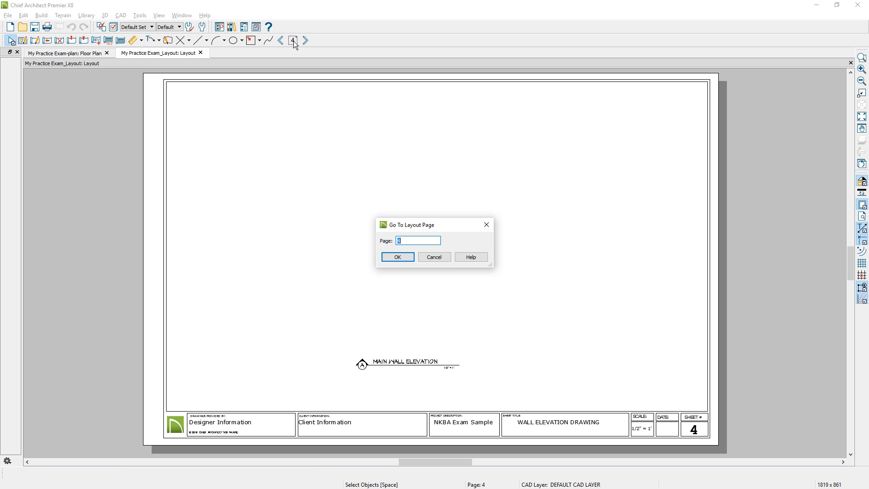
type("0")
key("Return")
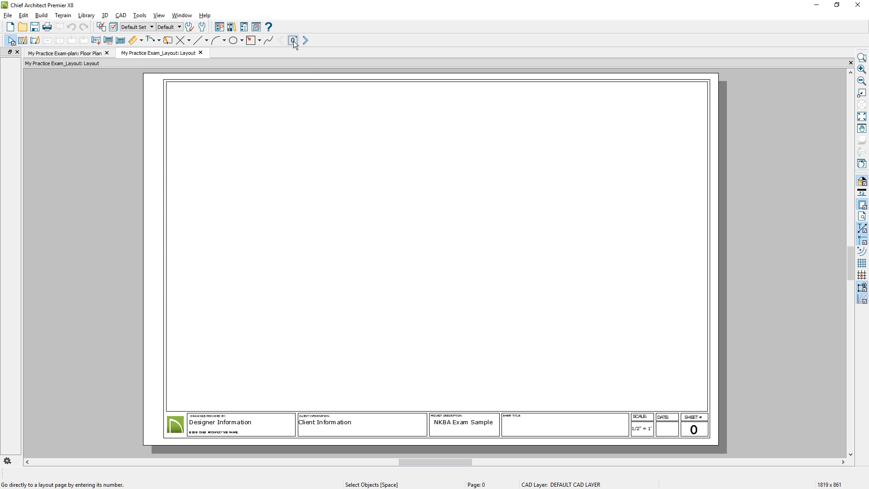
left_click(171, 433)
key("Escape")
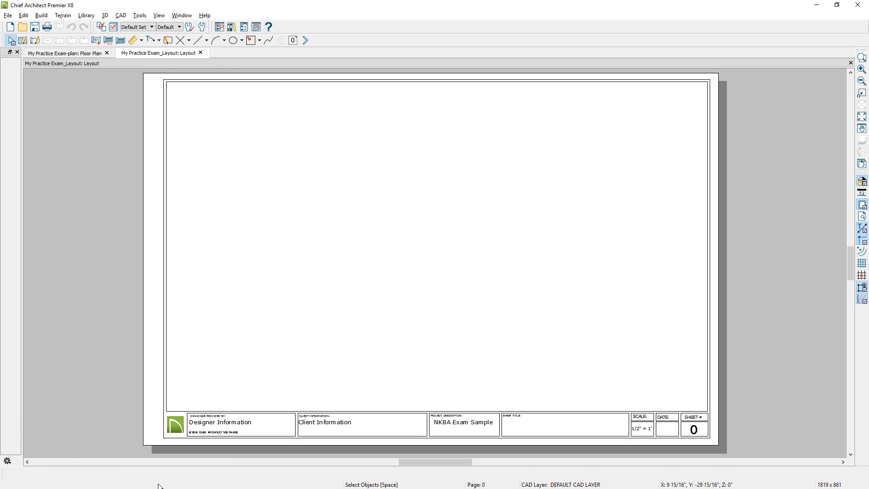
scroll(209, 436, "up", 2)
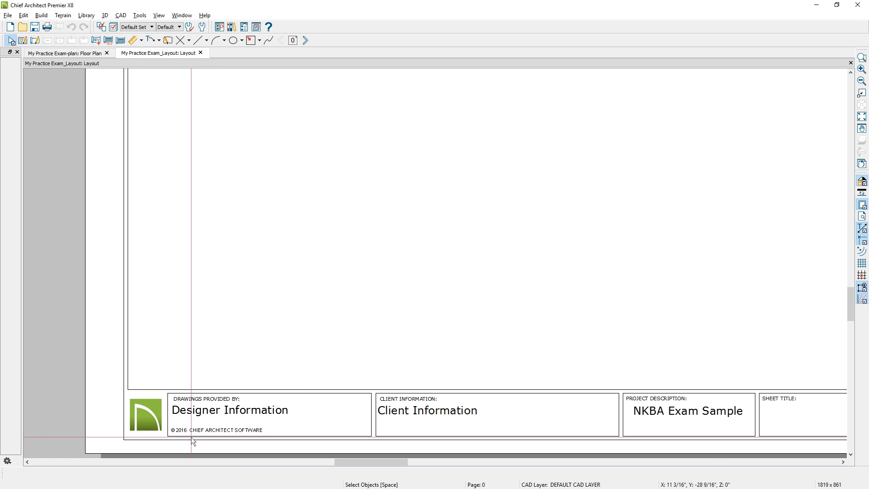
scroll(169, 425, "down", 1)
scroll(170, 427, "down", 1)
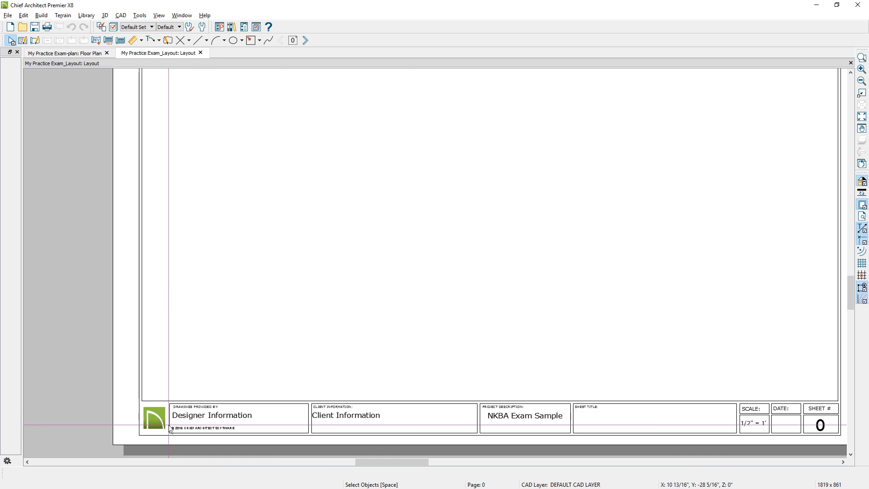
scroll(618, 428, "down", 1)
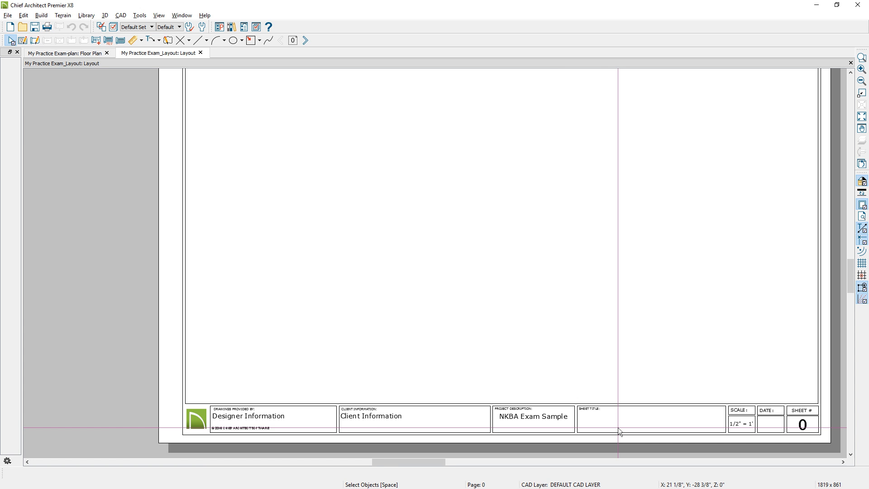
scroll(509, 383, "down", 1)
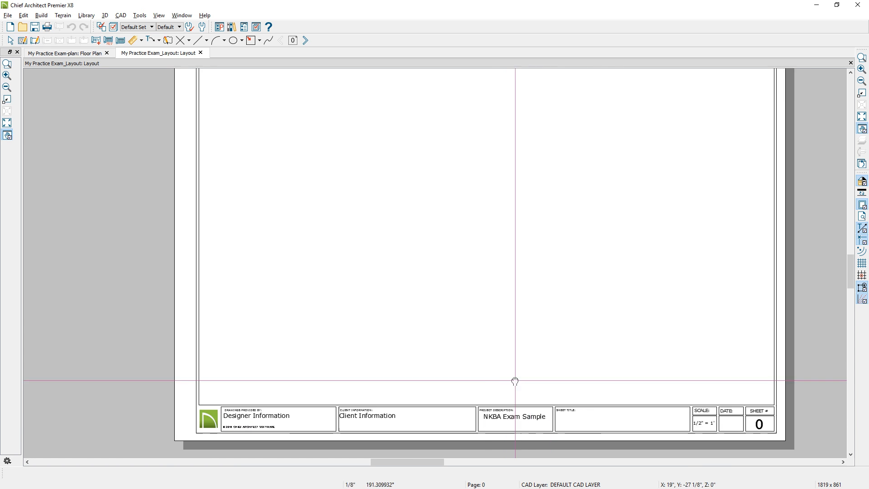
middle_click_drag(515, 381, 442, 388)
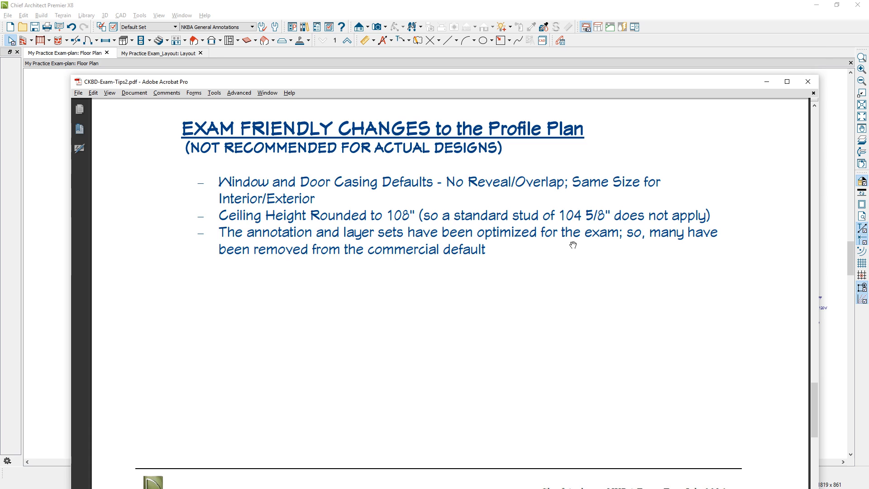
- Return to the practice plan from the exam tips PDF, bring up the sample construction plan window and move it out of the way
left_click(303, 7)
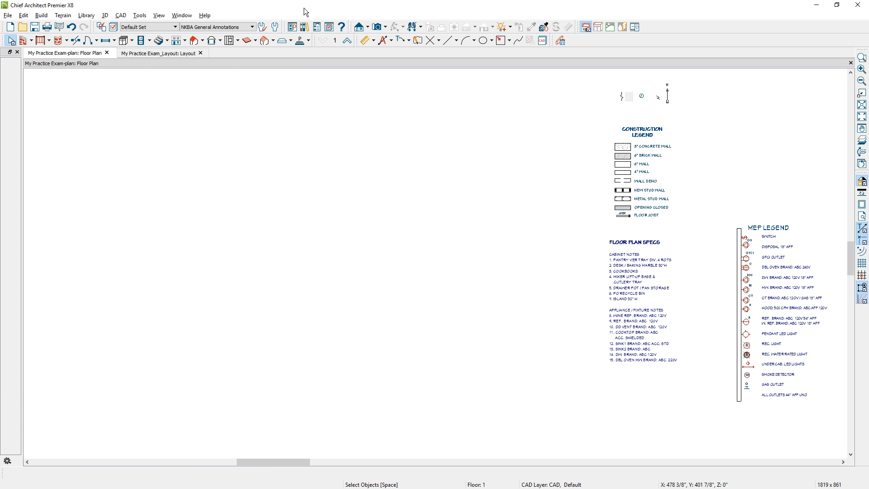
key("alt+Tab")
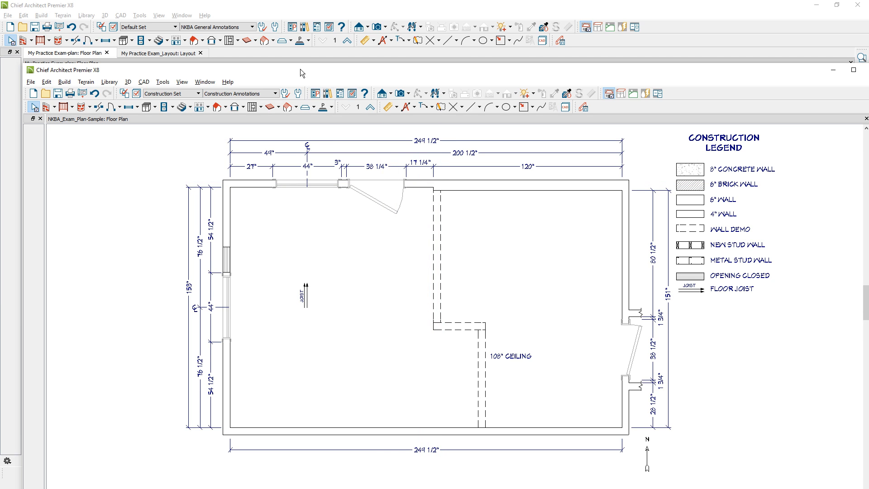
left_click_drag(300, 69, 866, 69)
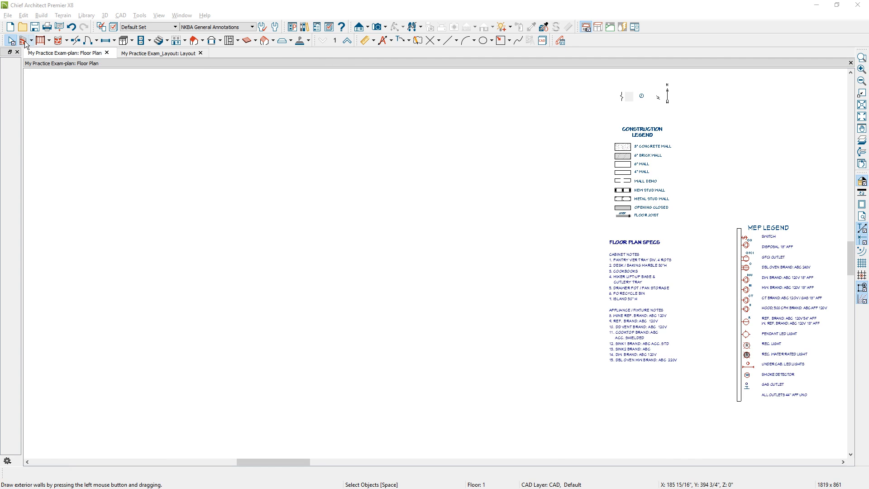
- Draw a closed rectangular room of straight interior walls, about 345" by 237" inside, and generate its automatic NKBA dimensions
left_click(24, 41)
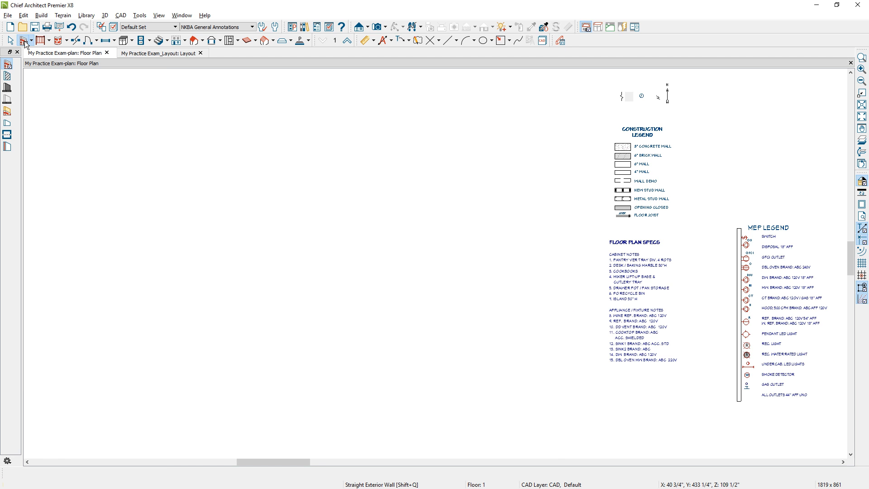
left_click(7, 76)
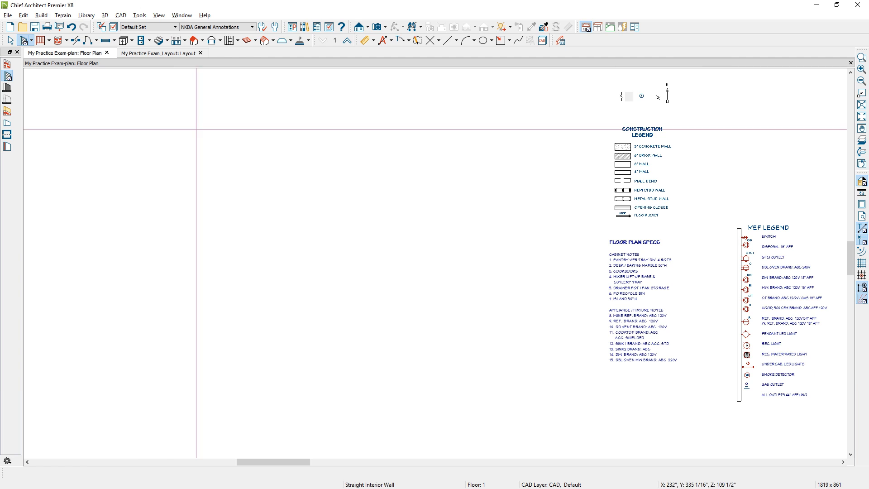
left_click_drag(210, 138, 504, 138)
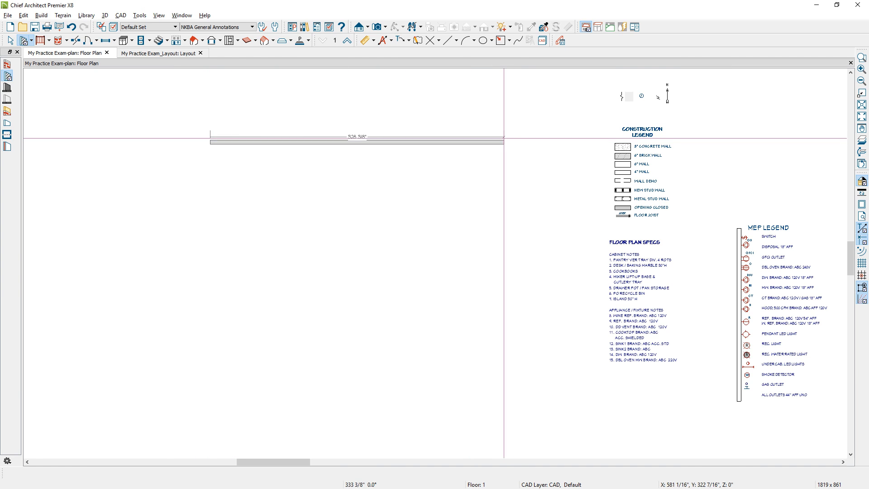
left_click_drag(504, 138, 527, 138)
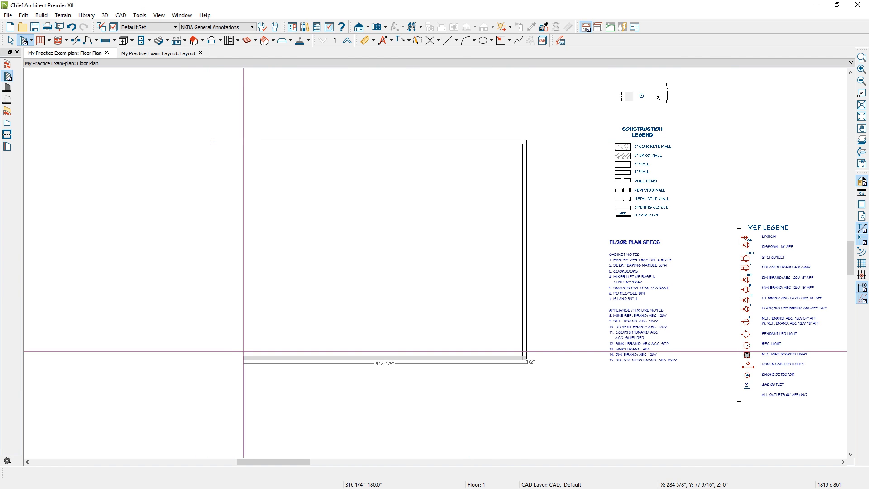
left_click_drag(243, 351, 211, 346)
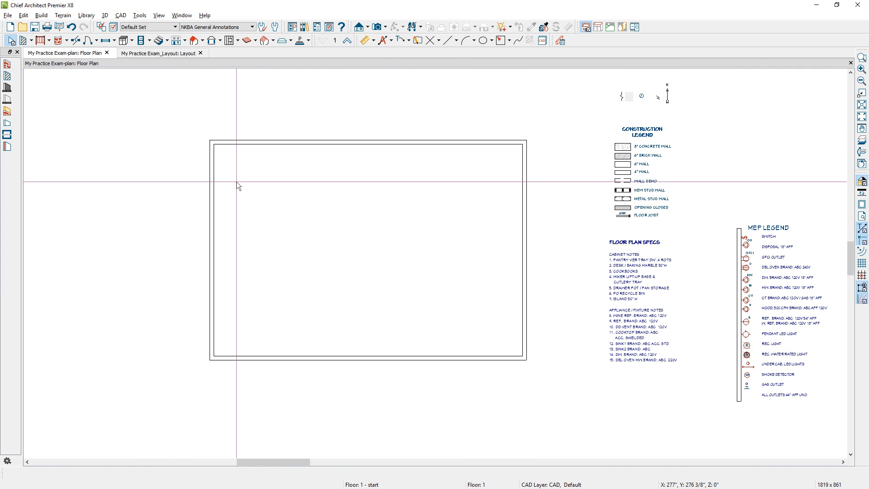
left_click(237, 182)
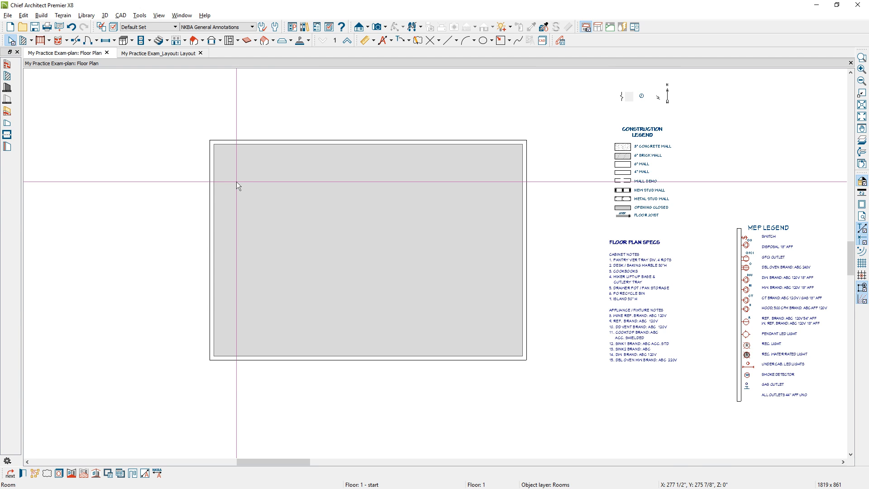
left_click(158, 474)
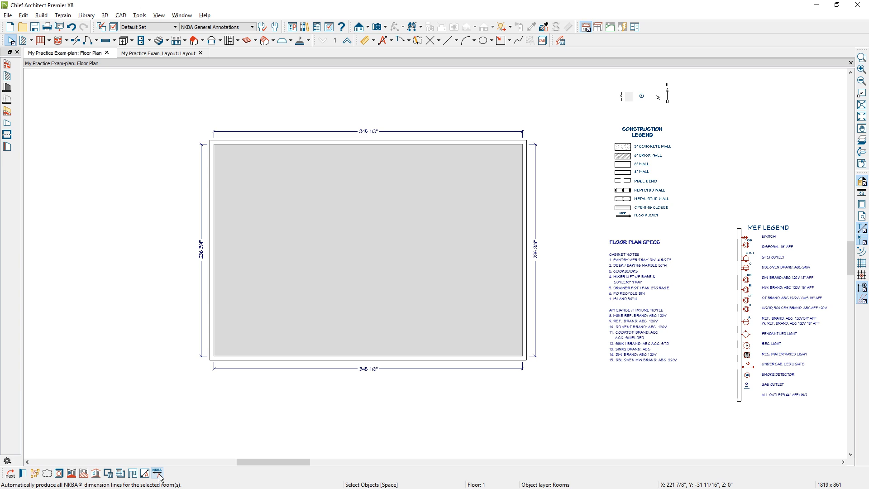
- Move the room's east wall inward and set the inside width to 249 1/2"
left_click(525, 285)
left_click_drag(525, 285, 487, 283)
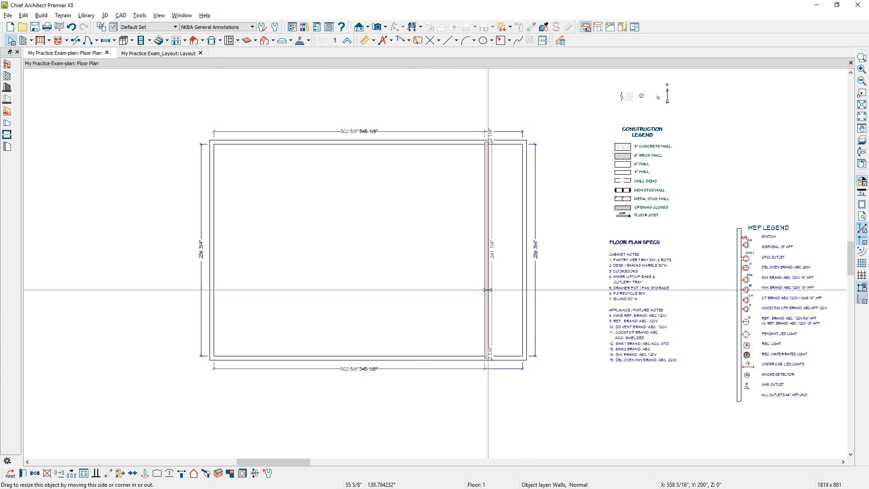
left_click(351, 133)
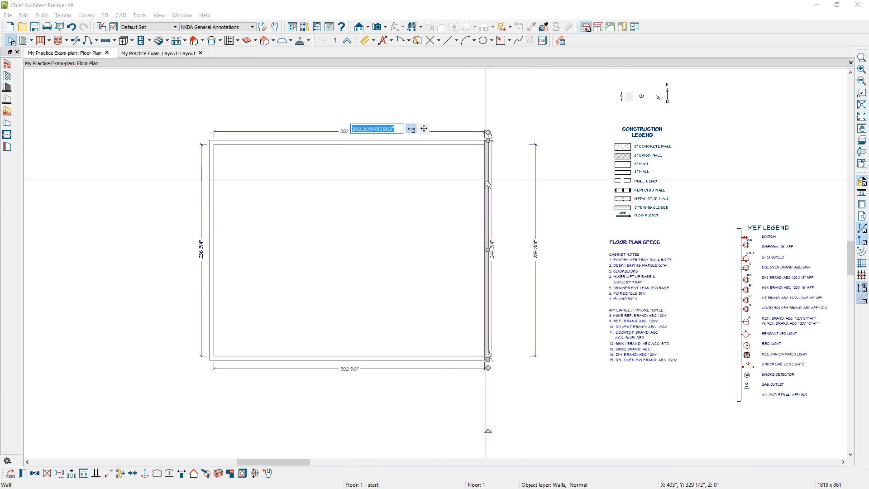
type("269")
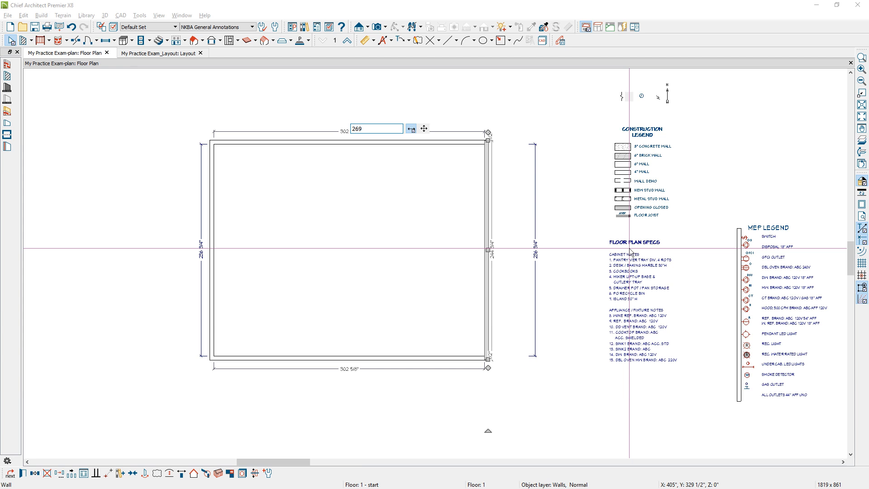
key("Return")
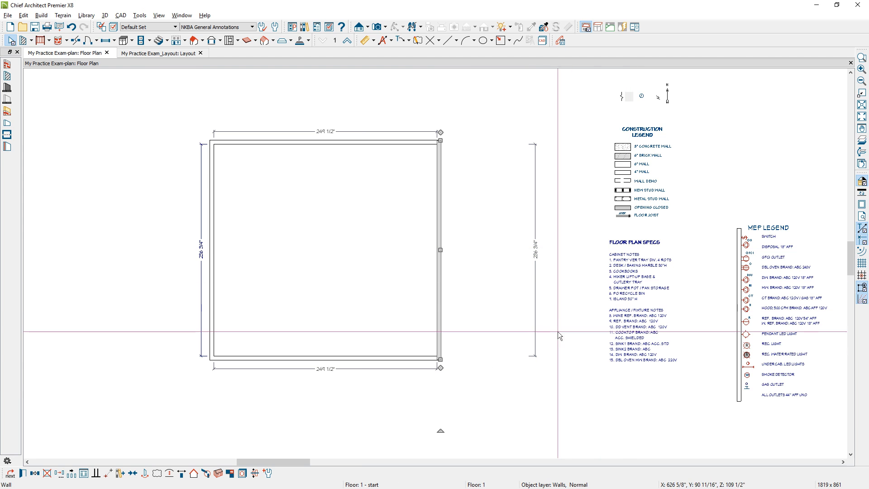
- Move the south wall to give the room an inside depth of 151" and regenerate the room's automatic NKBA dimensions
left_click(400, 358)
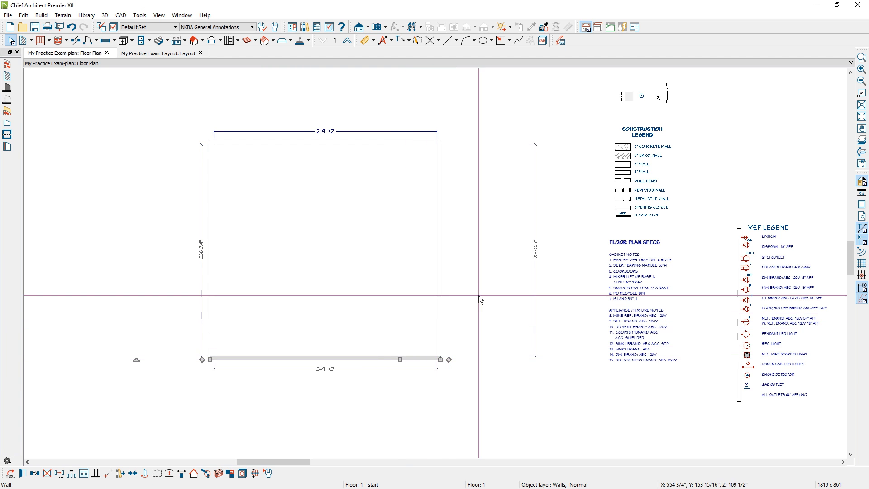
left_click(535, 255)
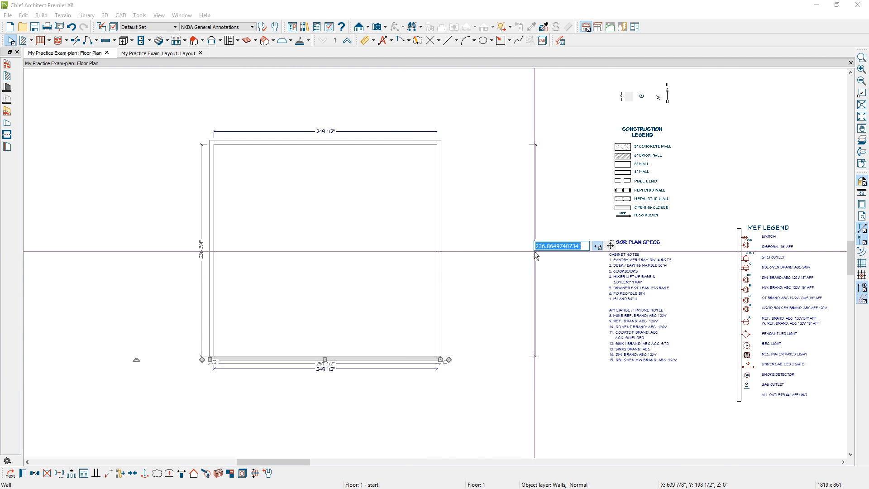
type("1")
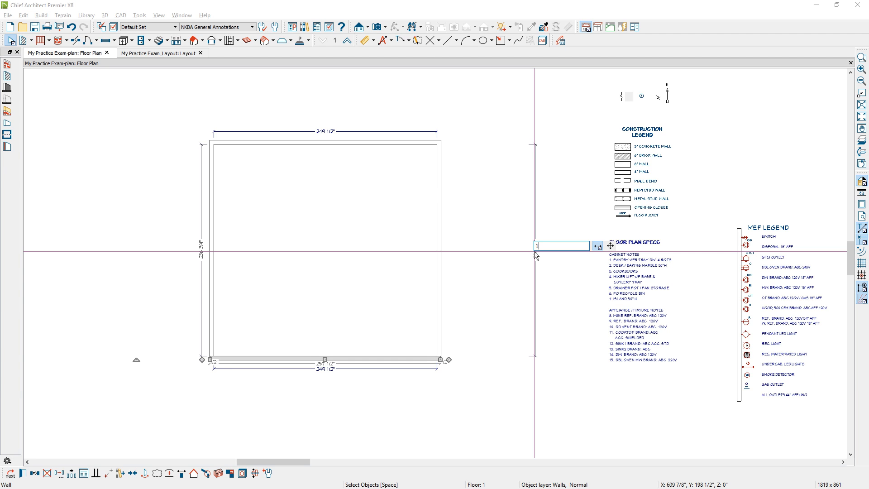
type("51")
key("Return")
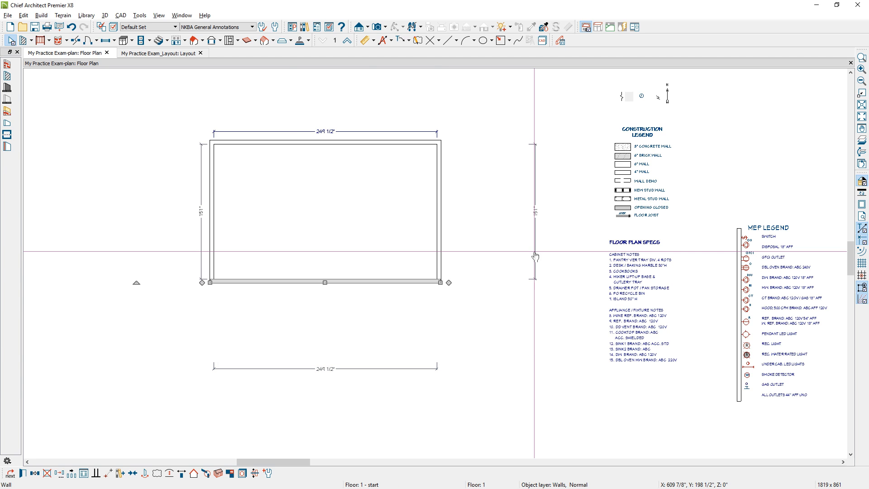
left_click(395, 248)
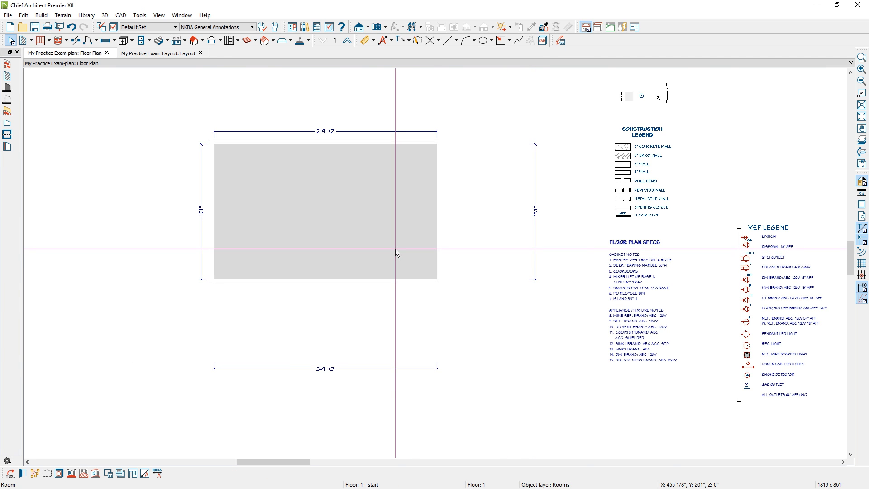
left_click(162, 475)
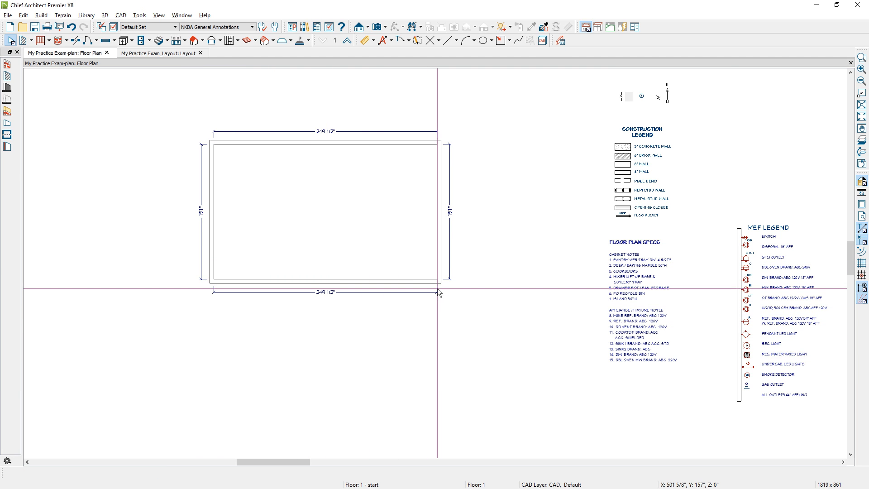
- Undo the room's last move and check the south wall's thickness in its Wall Specification without changing it
key("ctrl+z")
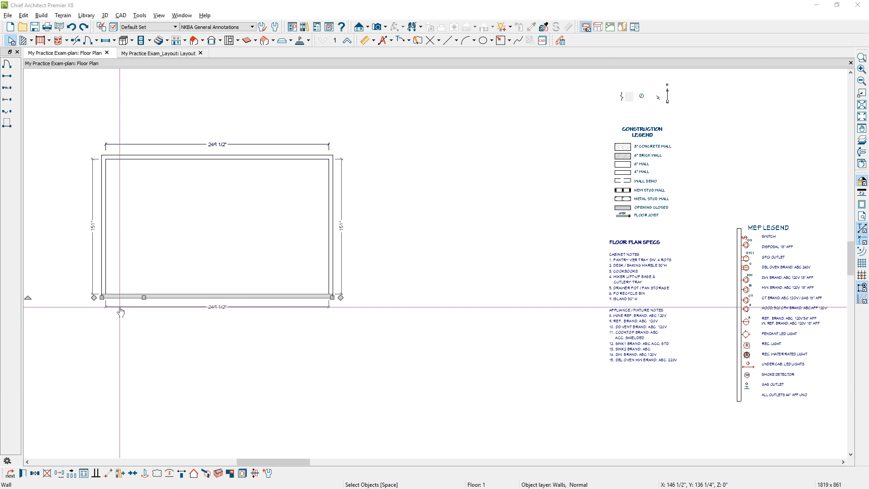
double_click(120, 297)
left_click(367, 155)
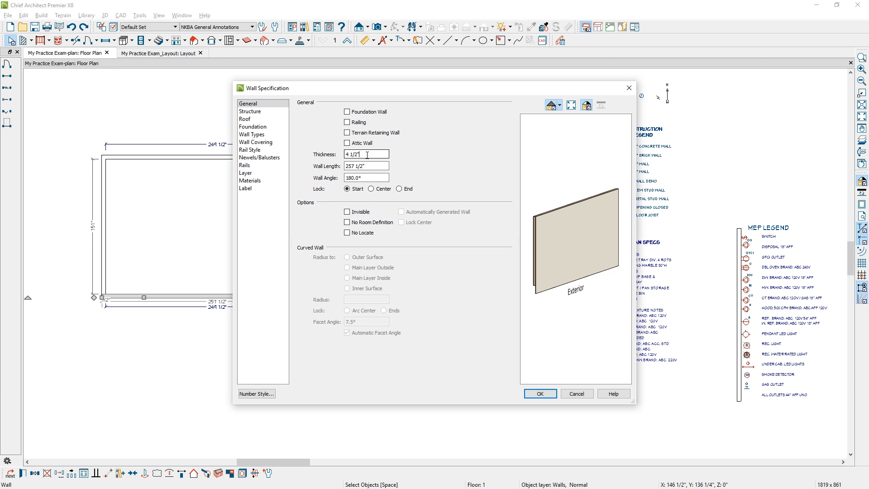
left_click_drag(459, 90, 386, 97)
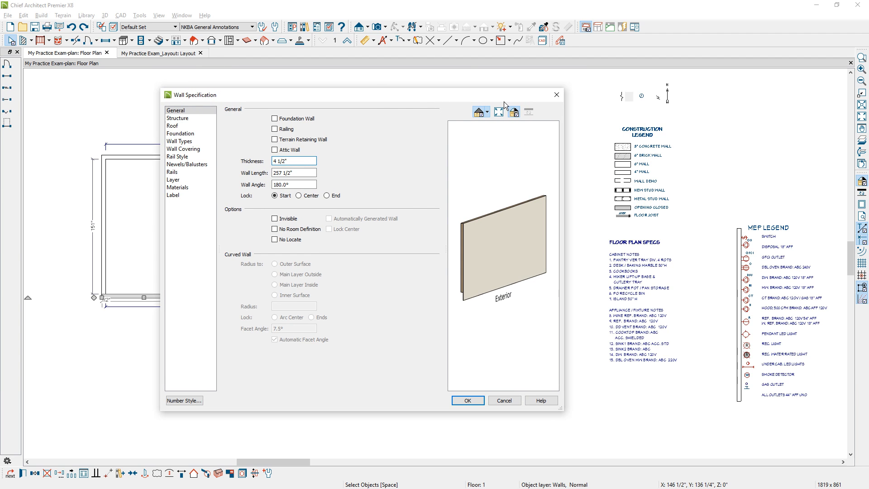
left_click_drag(492, 96, 491, 175)
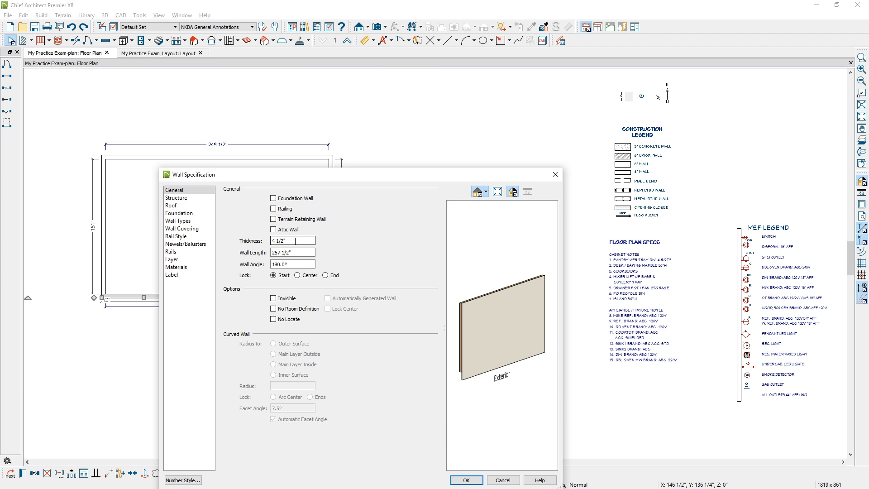
left_click(503, 480)
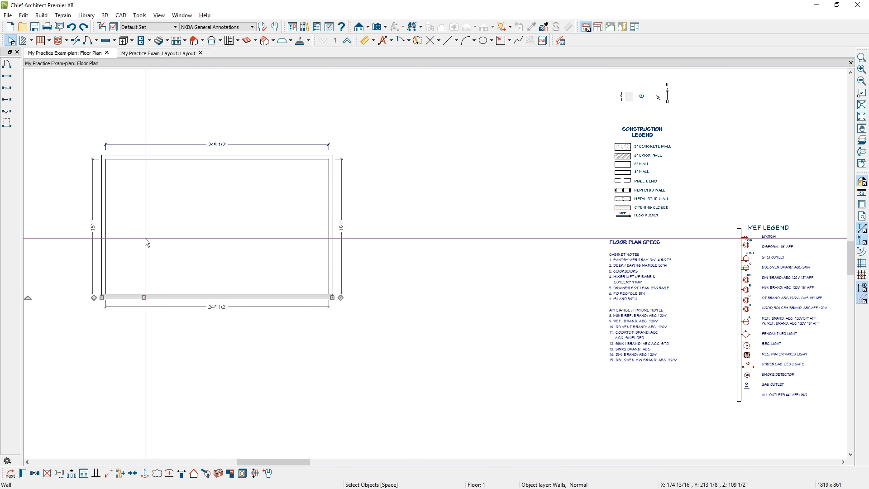
- Deselect the wall and bring the sample construction plan window into view to examine its openings and dimensions
middle_click_drag(145, 238, 219, 228)
scroll(326, 188, "up", 2)
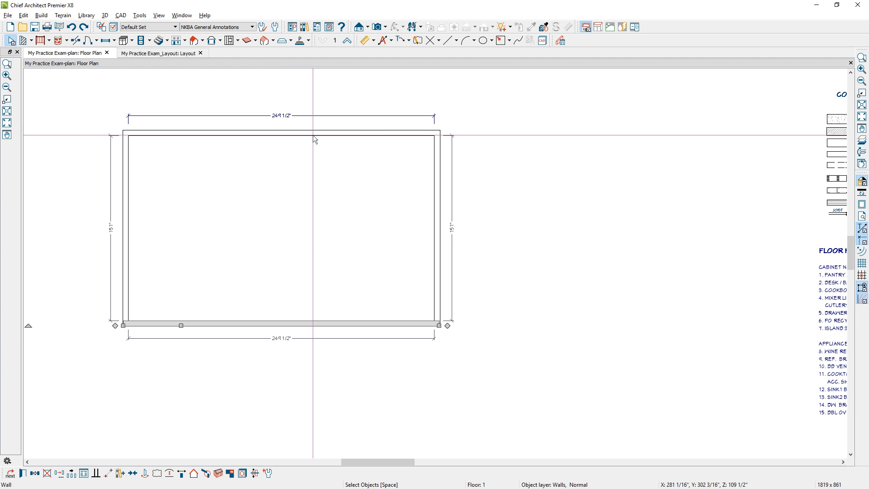
key("Escape")
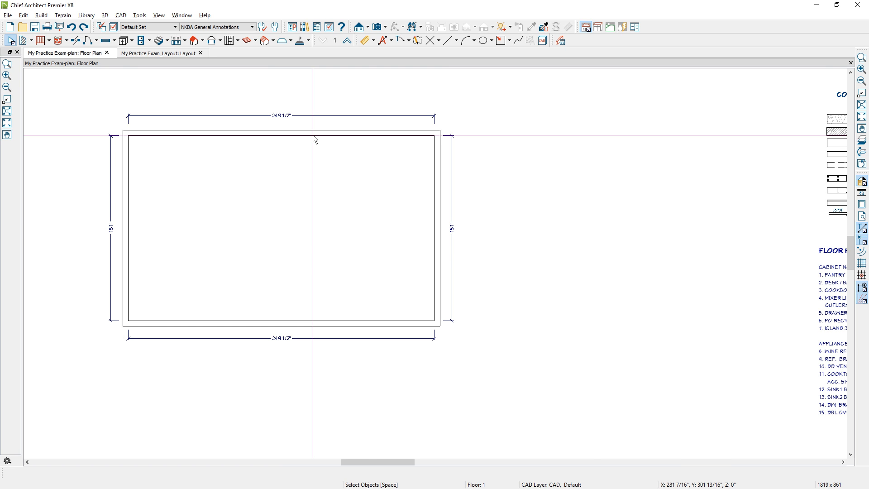
left_click_drag(868, 86, 407, 62)
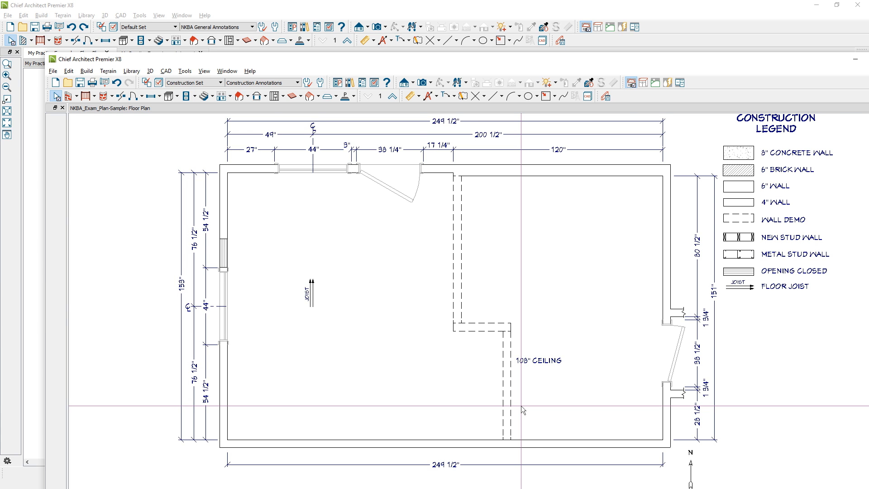
scroll(707, 307, "up", 1)
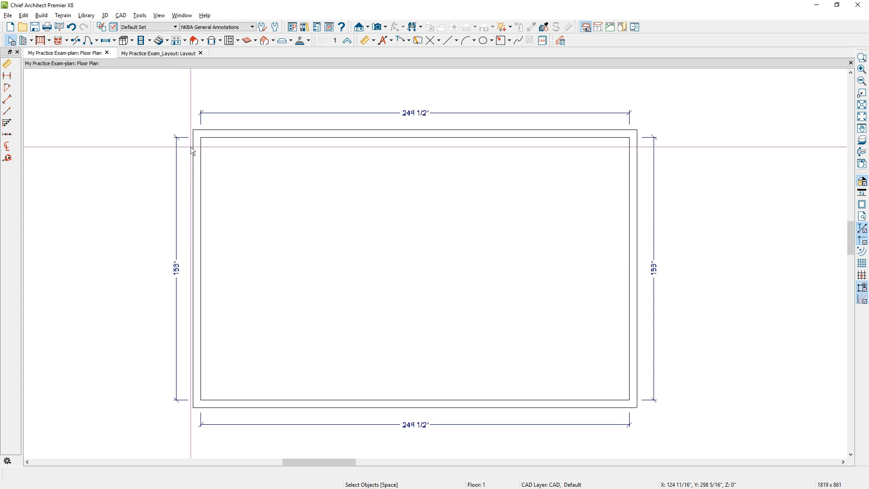
- Place a default window in the west wall, with its casing about 34" from the inside north corner
left_click(106, 40)
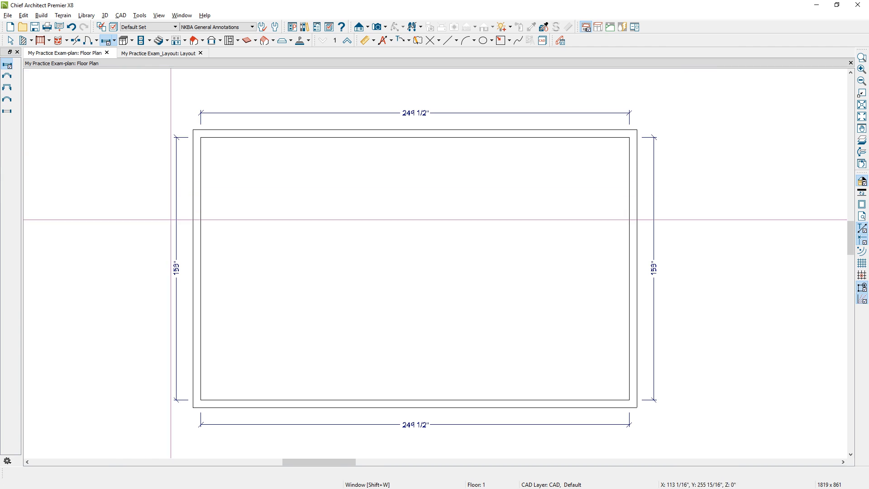
left_click(200, 234)
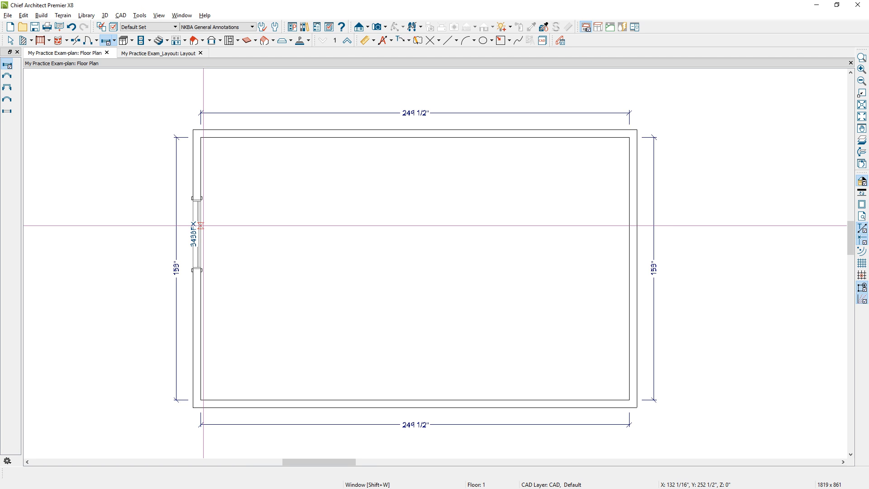
- Review the west window's type, size and casing settings in its Window Specification without changing them
left_click(202, 225)
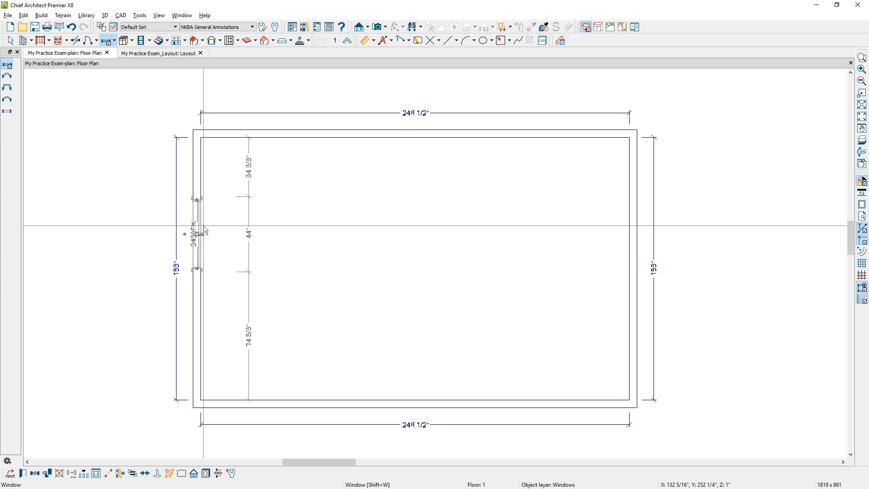
double_click(202, 225)
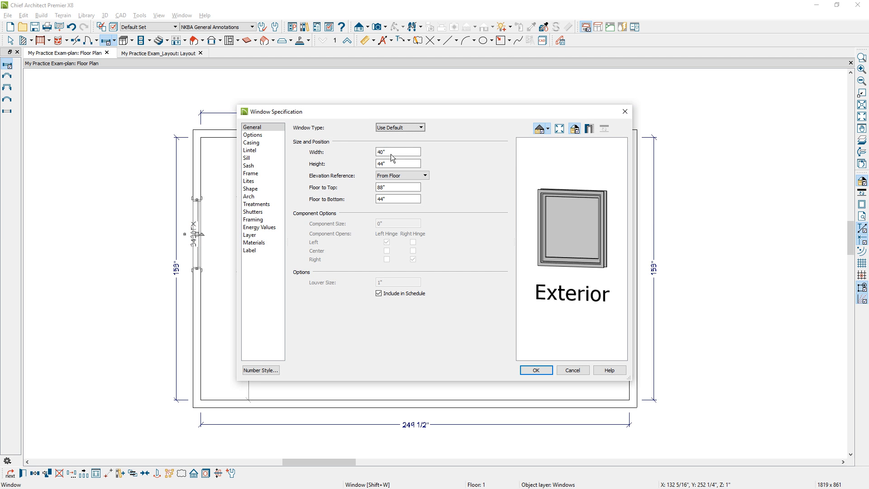
left_click(413, 129)
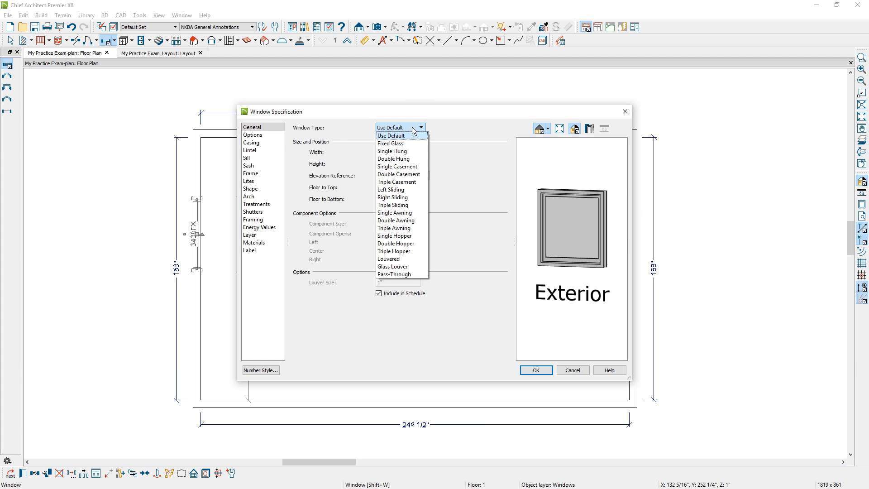
left_click(412, 127)
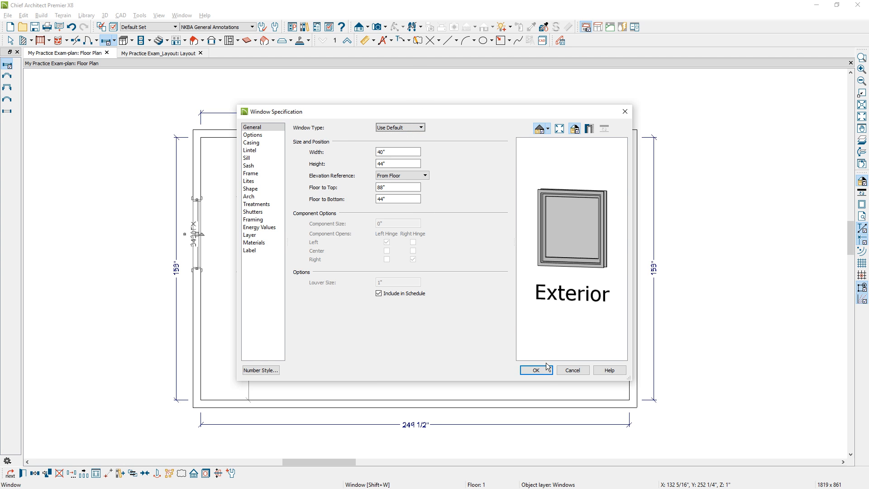
left_click(251, 142)
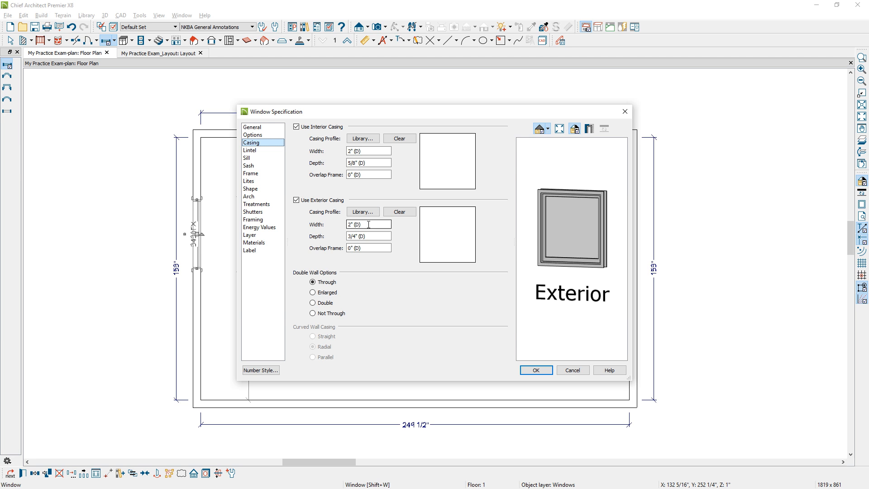
left_click(374, 150)
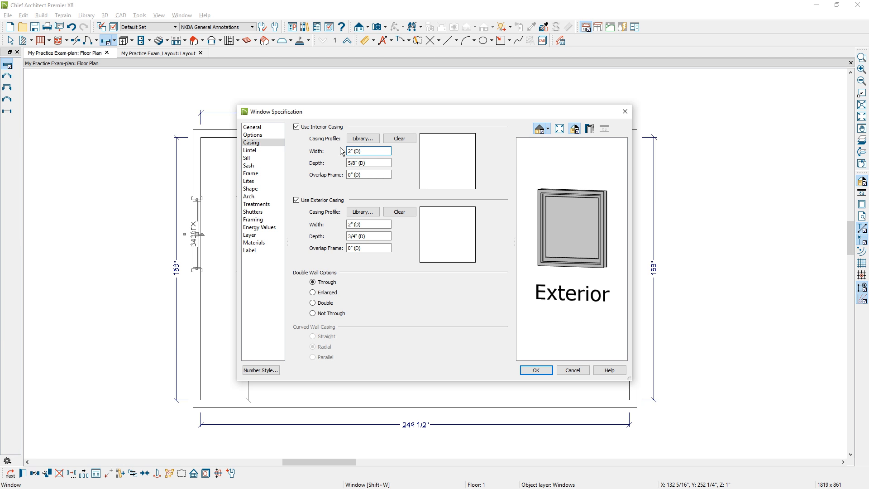
left_click(571, 370)
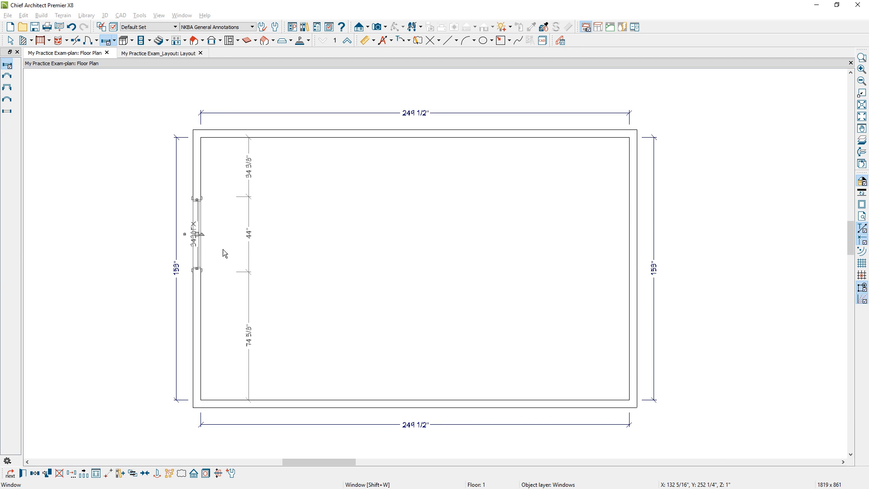
- Place a second default window in the north wall, toward the room's west end
left_click(198, 257)
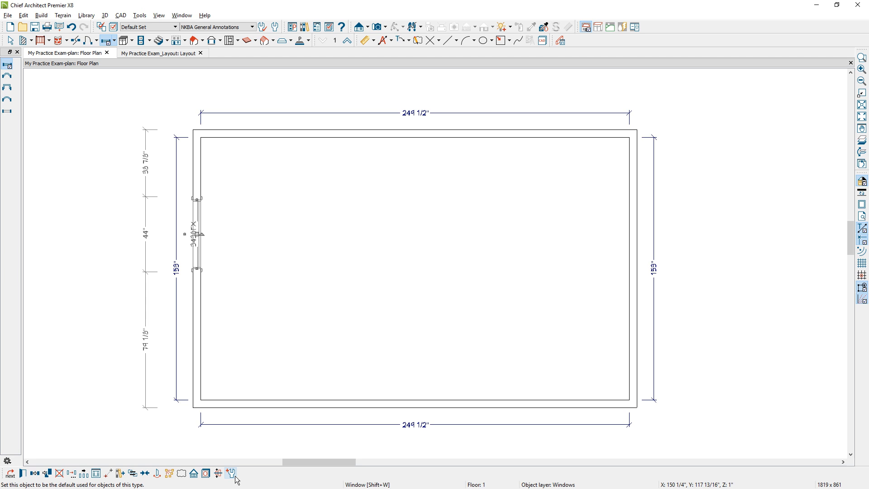
scroll(208, 253, "up", 1)
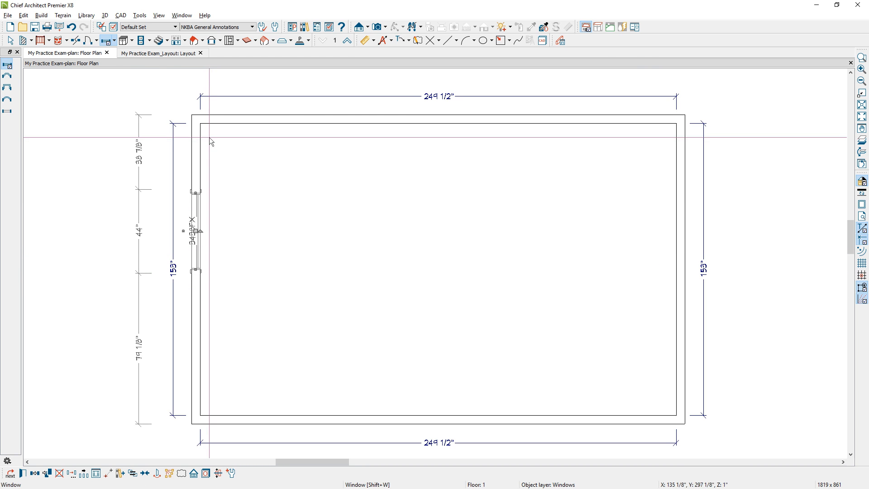
left_click(107, 42)
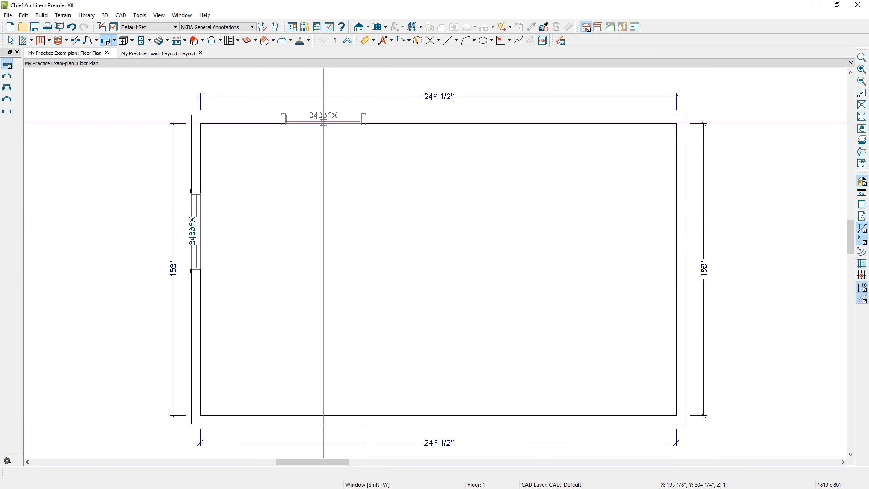
left_click(205, 240)
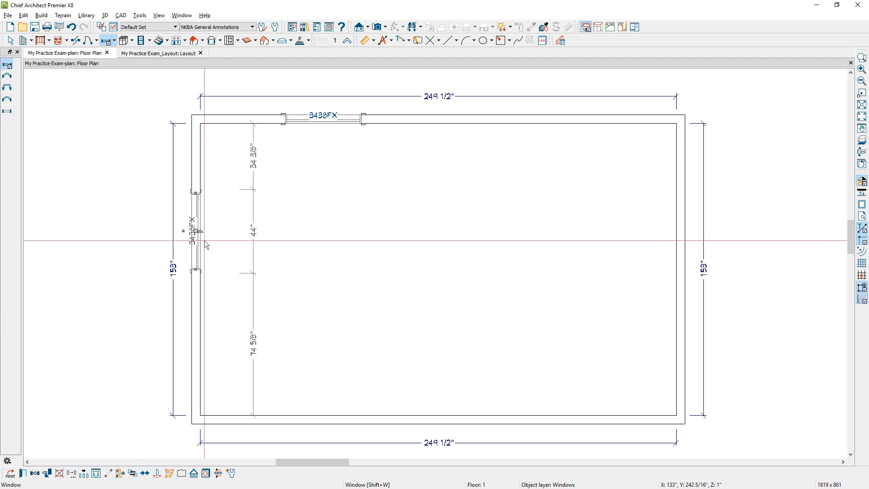
- Examine the Opening Closed symbol in the construction legend beside the plan and return to the room
scroll(135, 249, "down", 3)
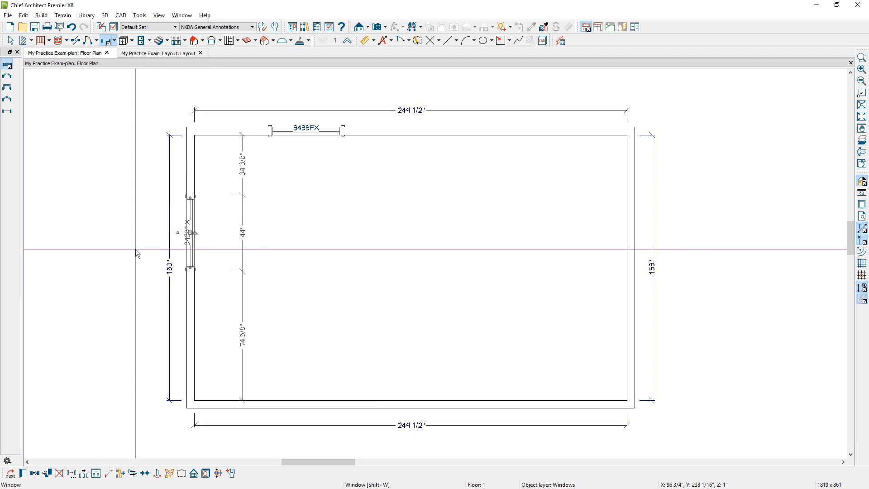
middle_click_drag(691, 196, 342, 215)
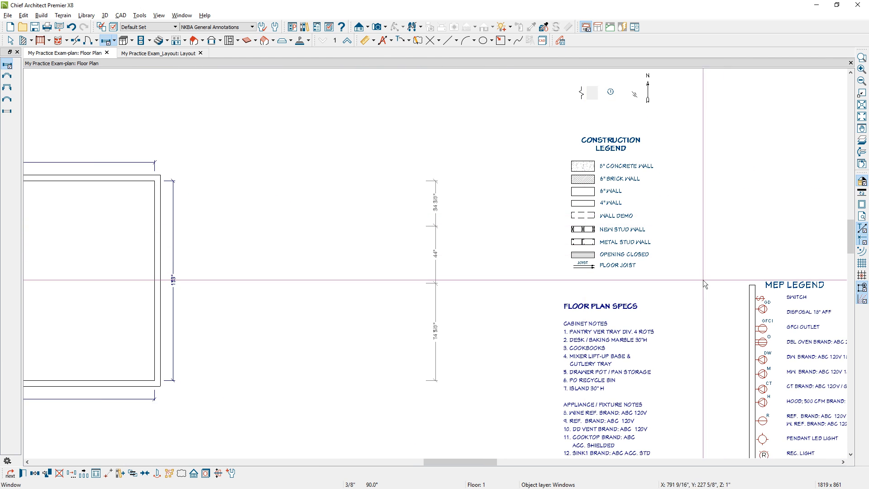
scroll(639, 276, "up", 2)
scroll(639, 276, "up", 1)
key("space")
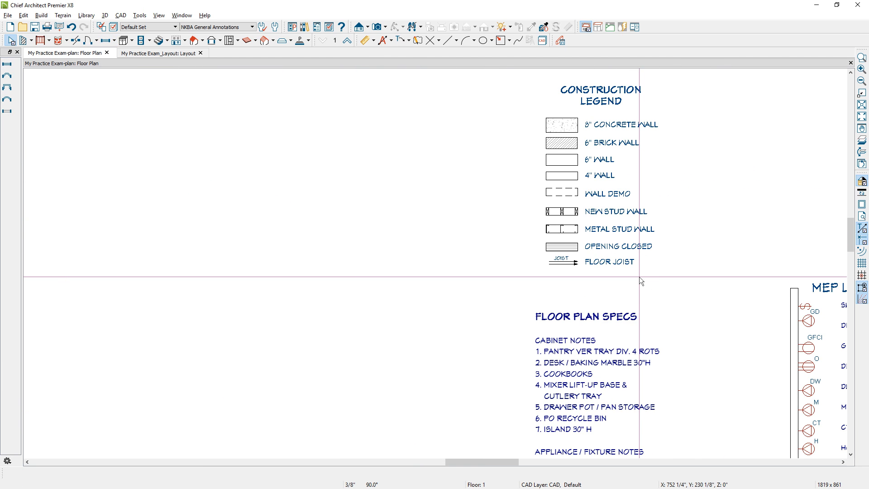
left_click(544, 251)
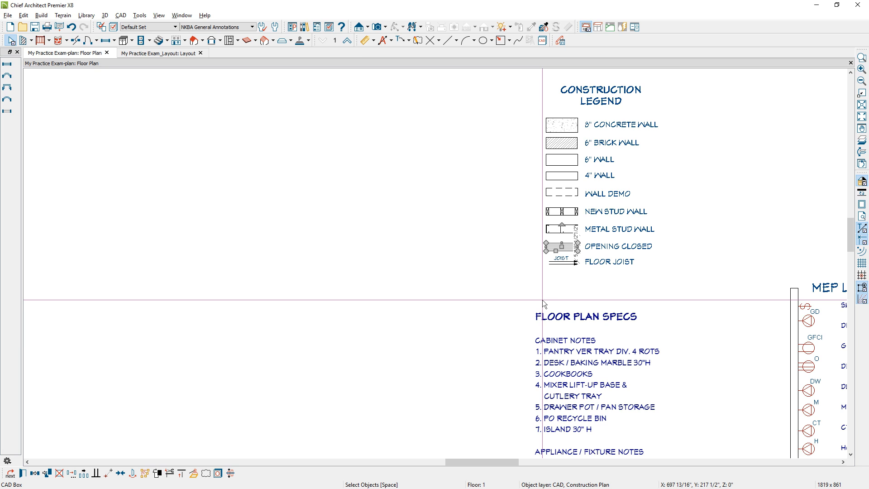
scroll(449, 267, "down", 1)
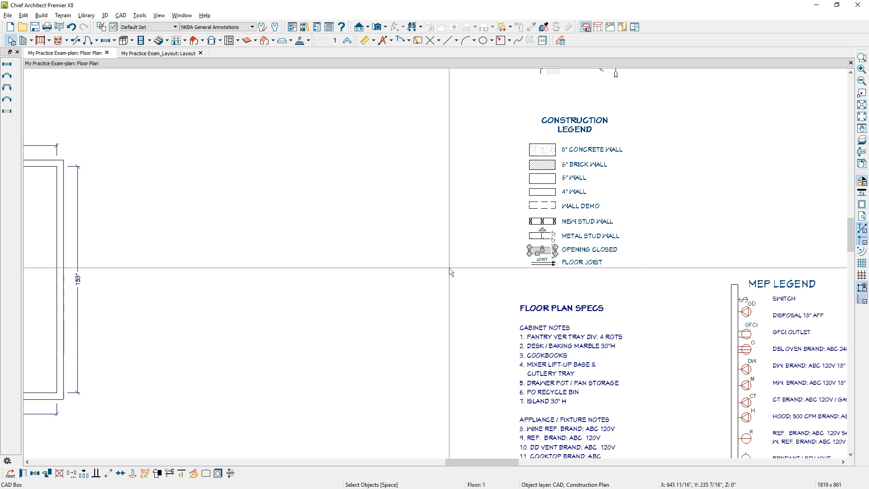
middle_click_drag(267, 273, 801, 267)
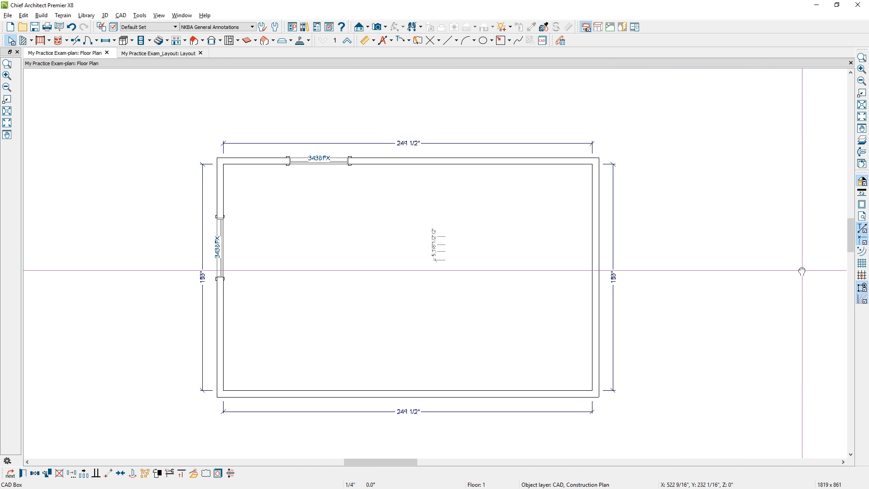
- Switch the active annotation set to Construction Annotations
scroll(230, 198, "up", 2)
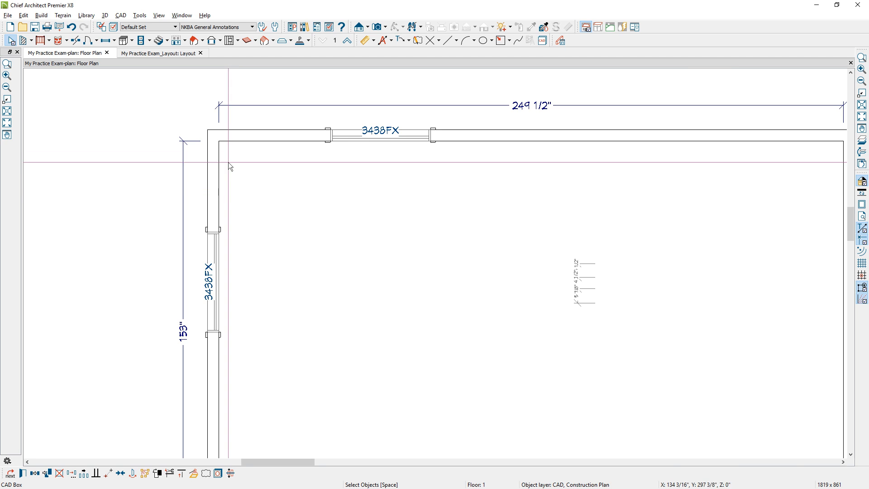
left_click(237, 28)
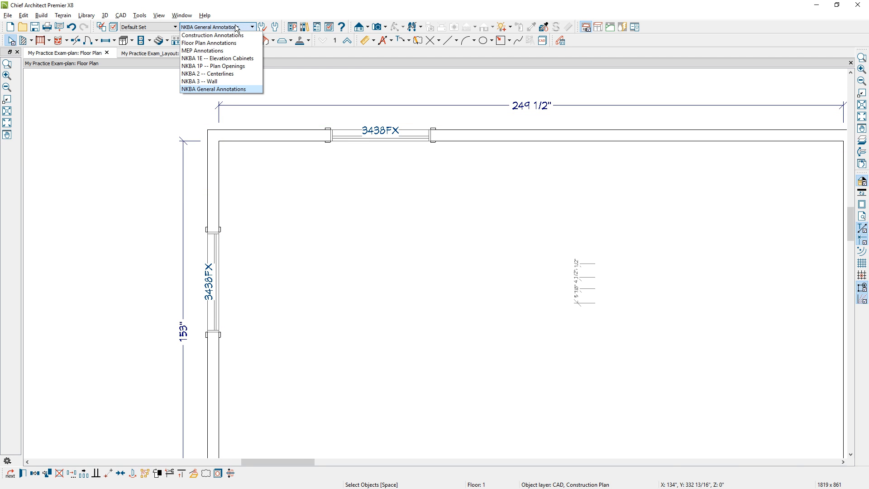
left_click(238, 34)
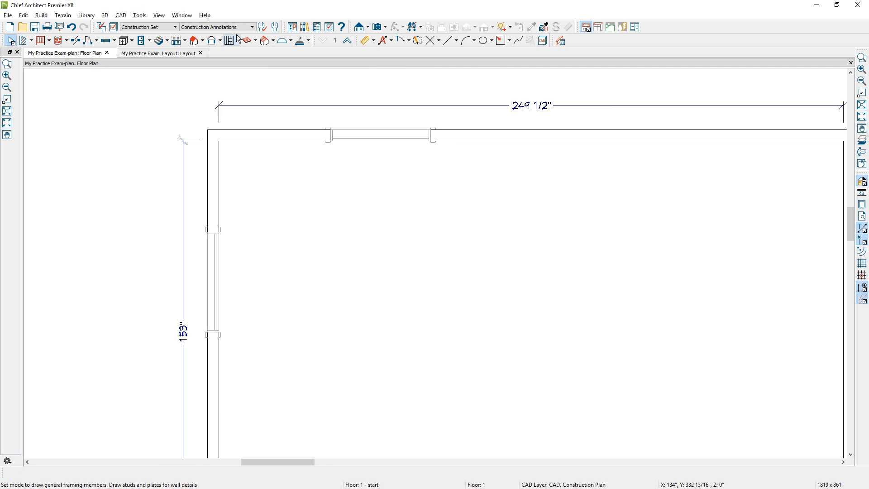
- Draw a rectangular polyline, about 20" across its diagonal, from the west wall's outer face at the window's north end
left_click(509, 40)
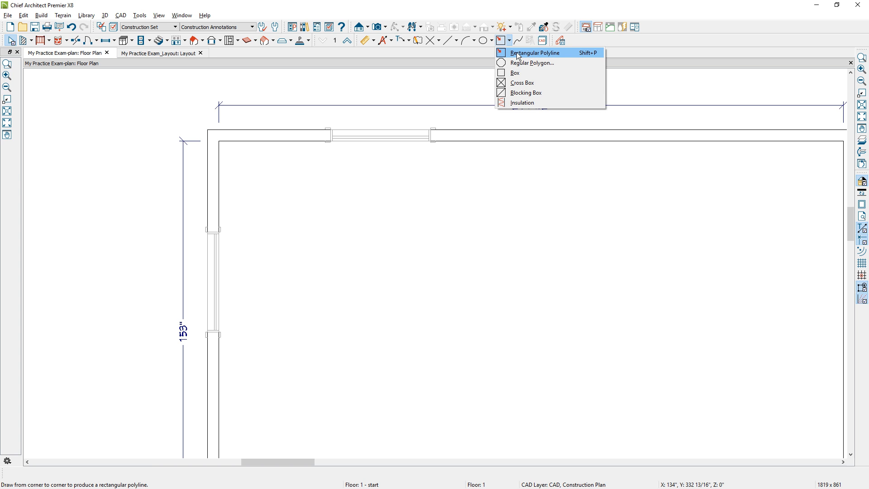
left_click(518, 54)
scroll(205, 229, "up", 4)
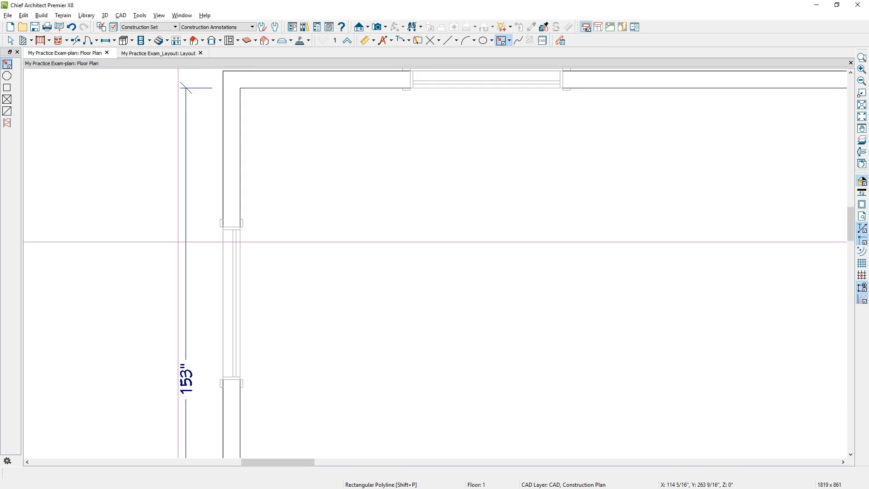
scroll(205, 229, "up", 1)
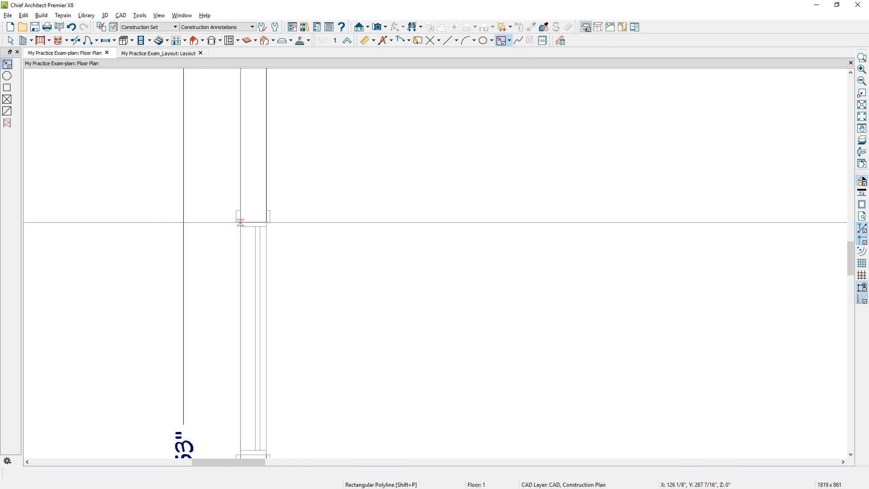
left_click_drag(241, 222, 315, 310)
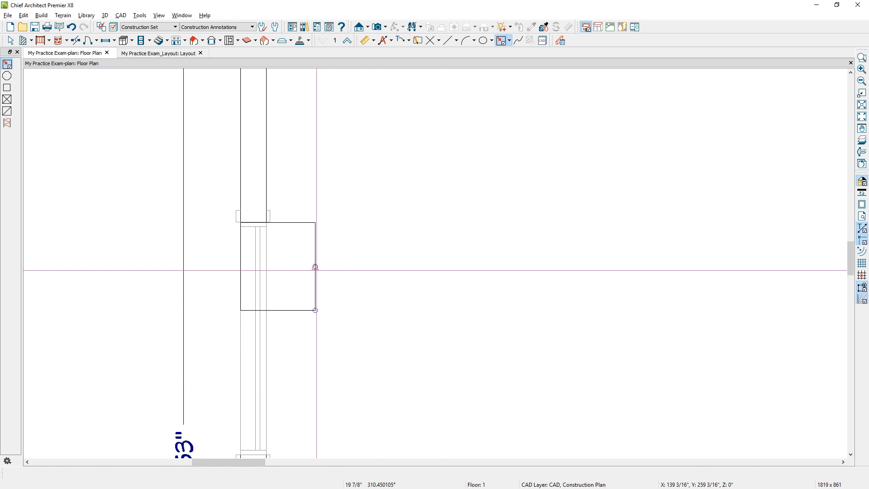
- Give the new rectangular polyline at the west window a Vertical Hatch fill
left_click(317, 270)
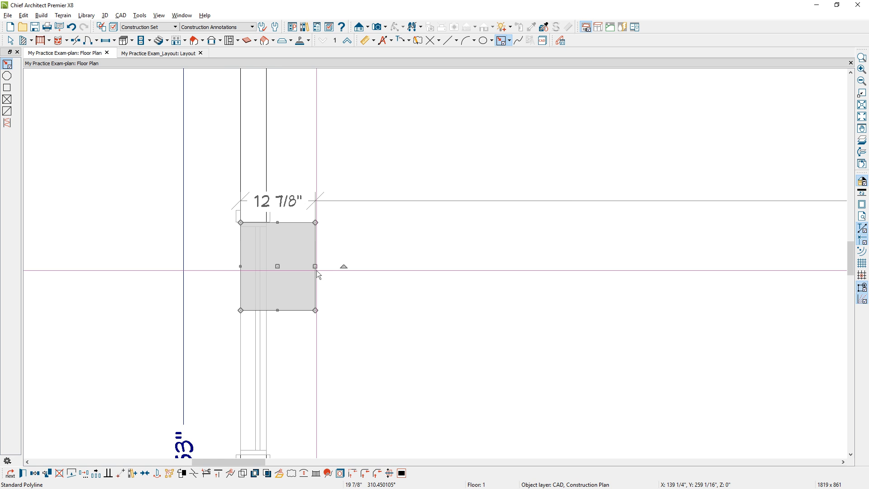
double_click(316, 270)
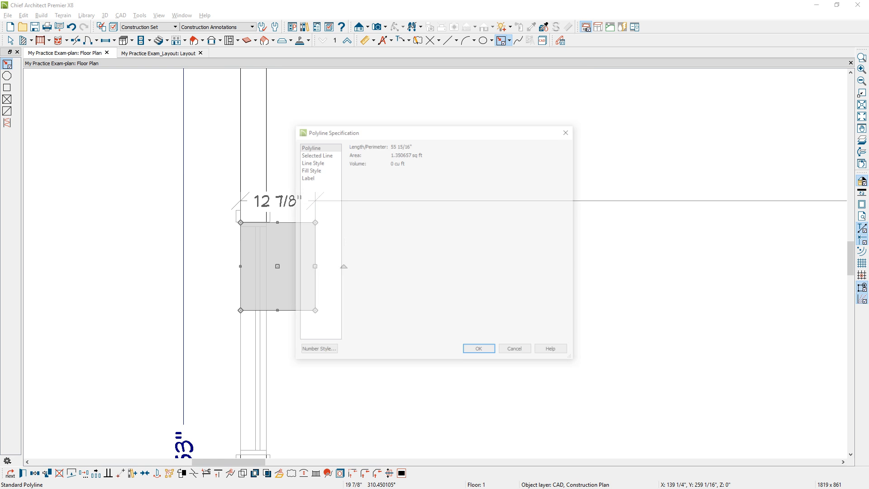
left_click(309, 170)
left_click(416, 159)
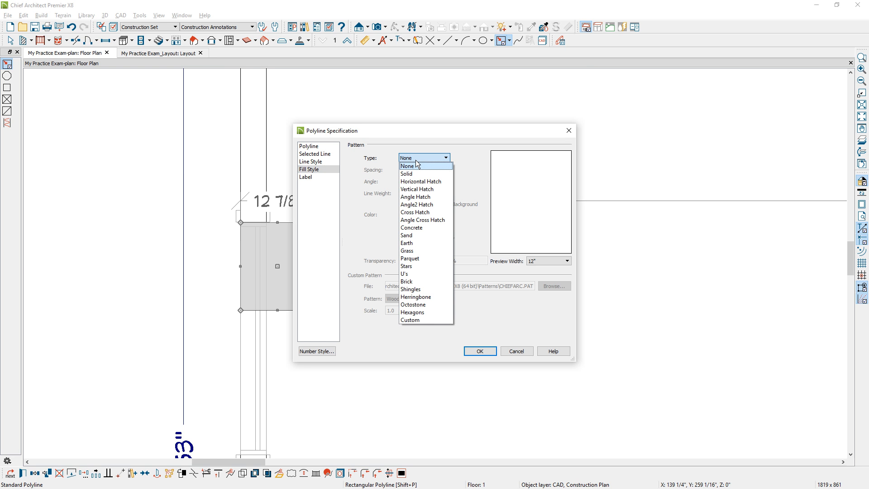
left_click(429, 190)
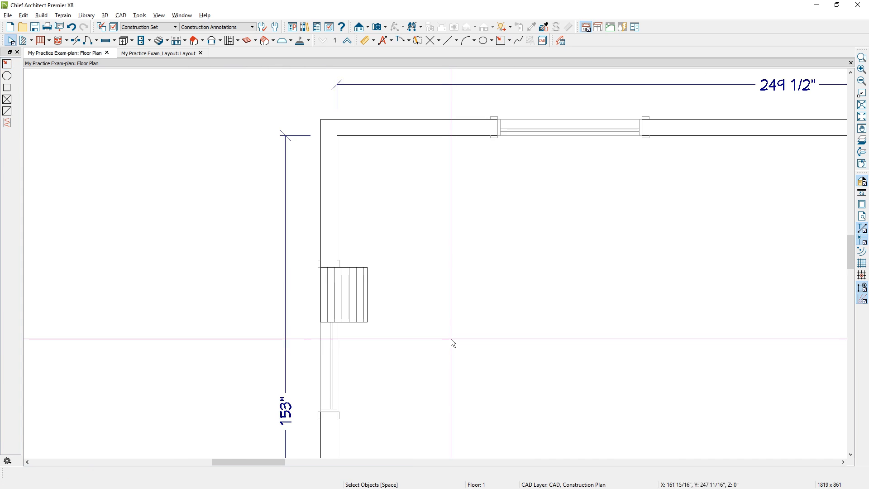
- Center the west window along the room's west wall
mouse_move(422, 377)
middle_mouse_down()
mouse_move(397, 262)
mouse_move(353, 250)
middle_mouse_up()
scroll(398, 262, "down", 2)
left_click(301, 246)
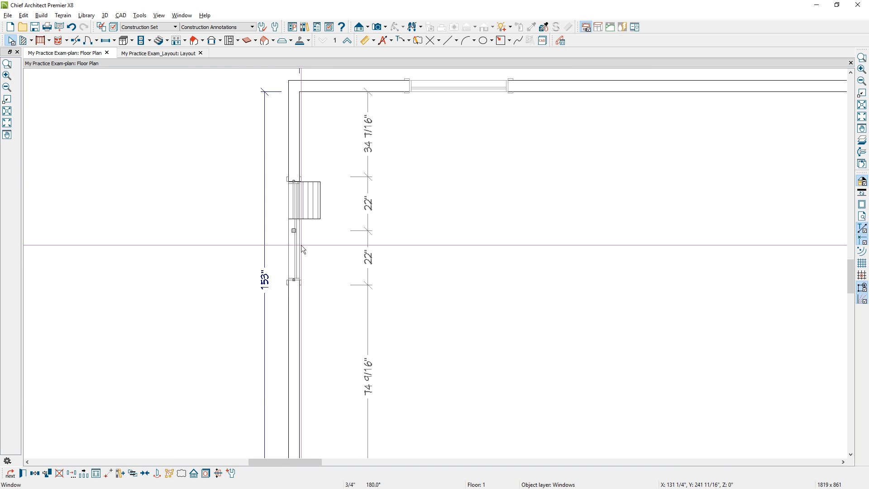
left_click(148, 475)
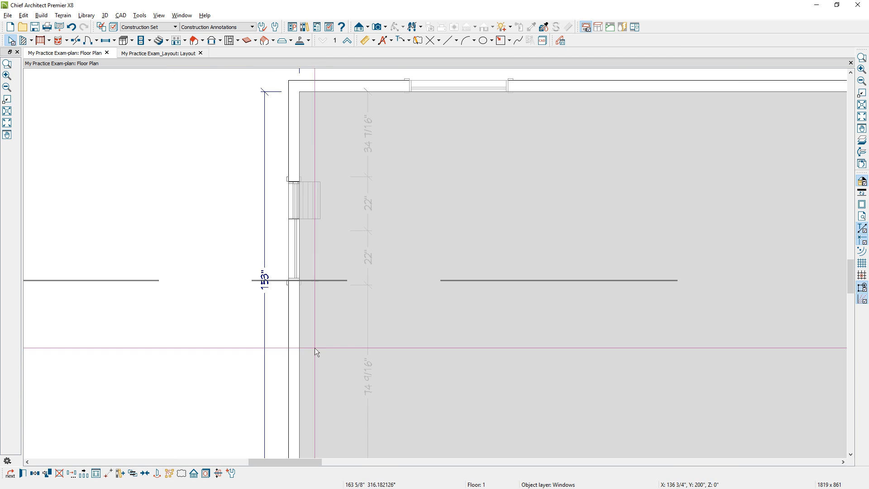
left_click(325, 339)
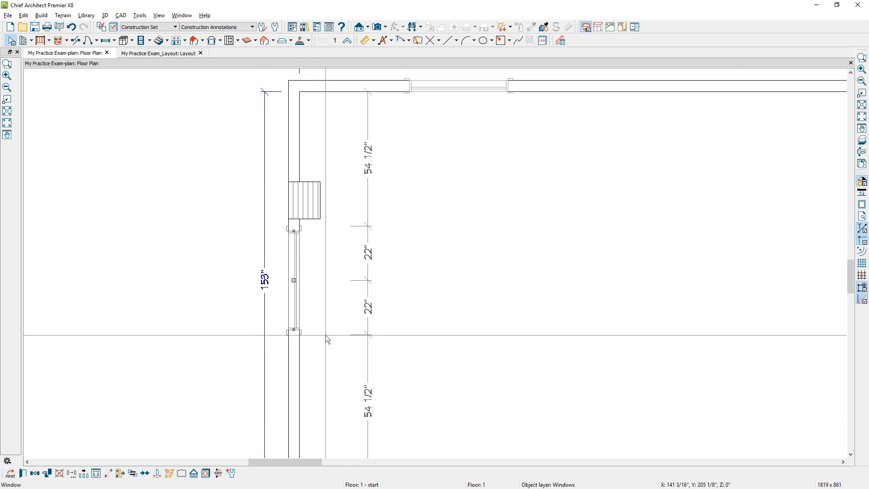
- Resize the hatched polyline to the west wall's thickness and extend it down to the window, making it about 20" long
scroll(281, 241, "up", 2)
left_click(322, 201)
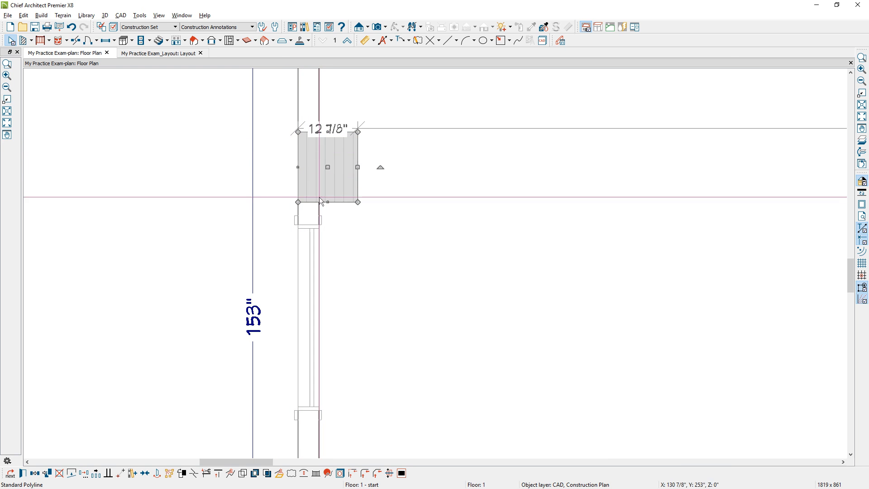
left_click_drag(330, 201, 312, 225)
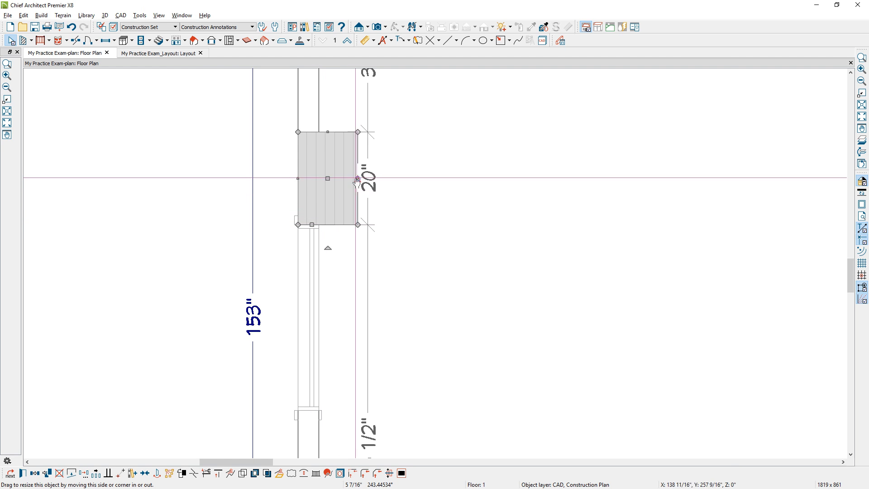
left_click_drag(358, 178, 319, 132)
key("Escape")
left_click(316, 197)
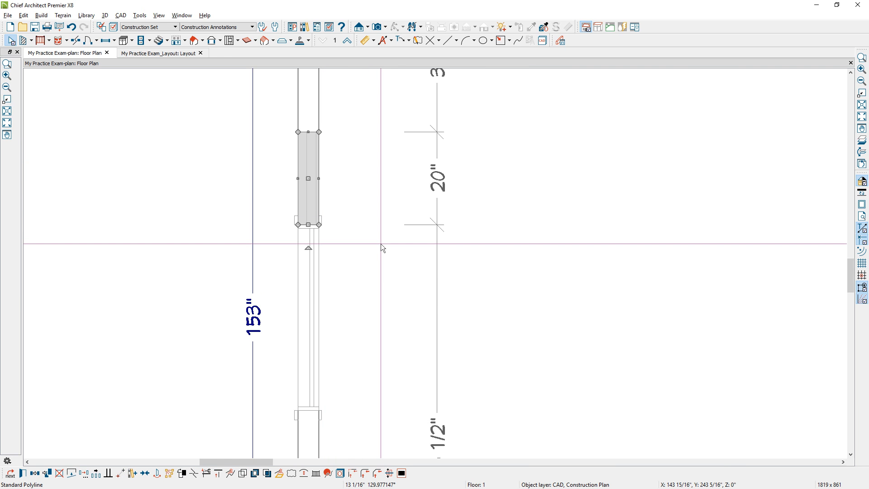
- Reduce the spacing of the vertical hatch lines in the west wall's closed-opening polyline
key("ctrl+e")
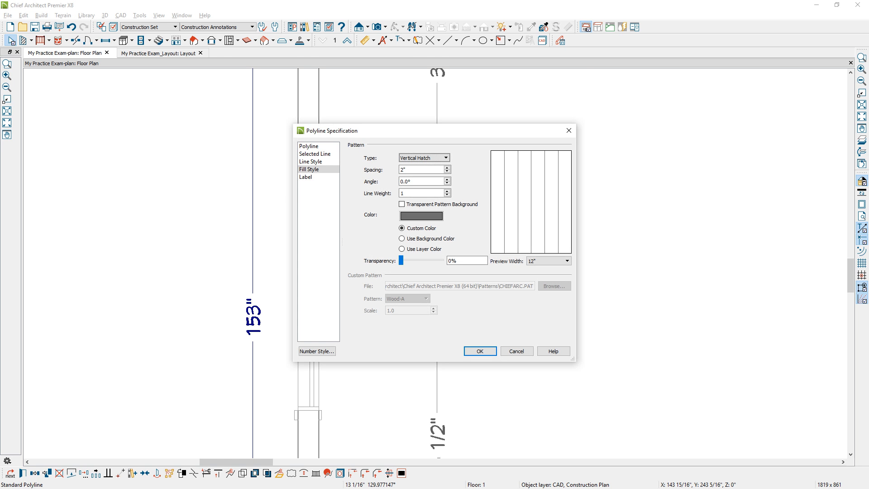
left_click_drag(417, 170, 396, 173)
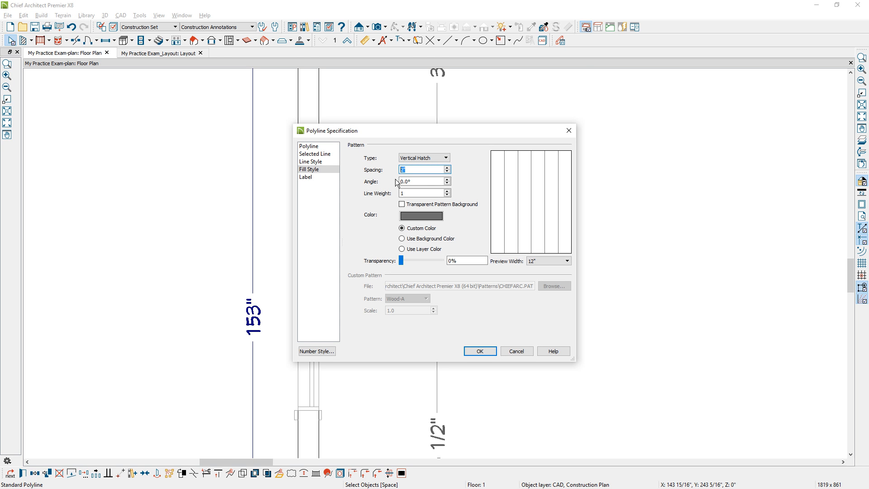
key("Return")
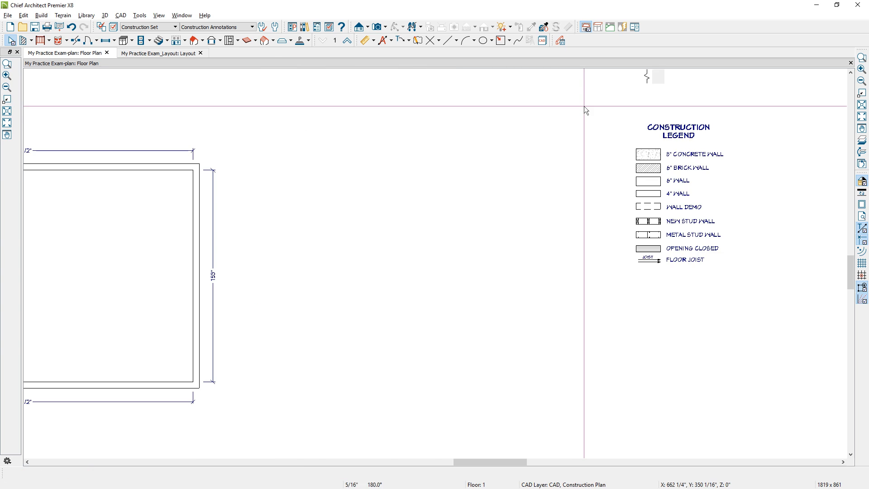
- Copy the whole construction legend and place the copy just outside the room's east wall
left_click_drag(583, 106, 767, 292)
left_click(22, 474)
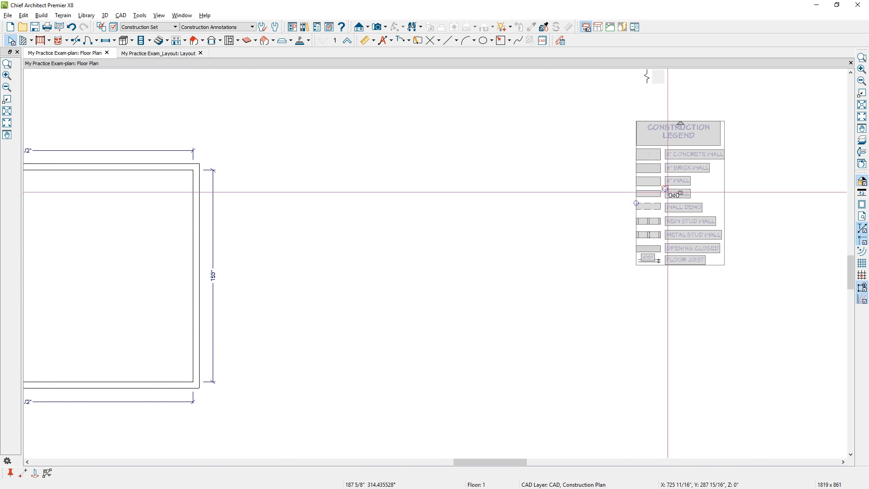
left_click_drag(679, 194, 270, 236)
key("Escape")
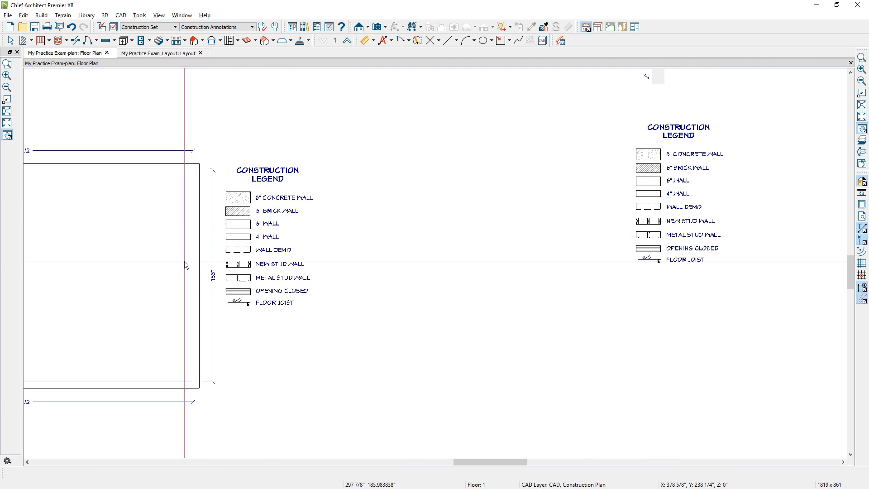
- Delete the 8" Concrete Wall, 6" Brick Wall, New Stud Wall and Metal Stud Wall symbols and labels from the copied legend
middle_click_drag(189, 261, 353, 242)
scroll(430, 241, "up", 3)
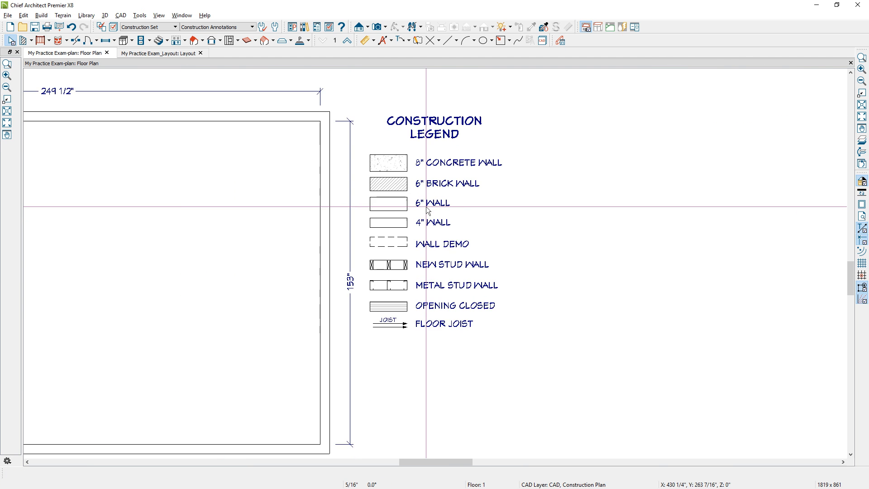
scroll(426, 208, "up", 1)
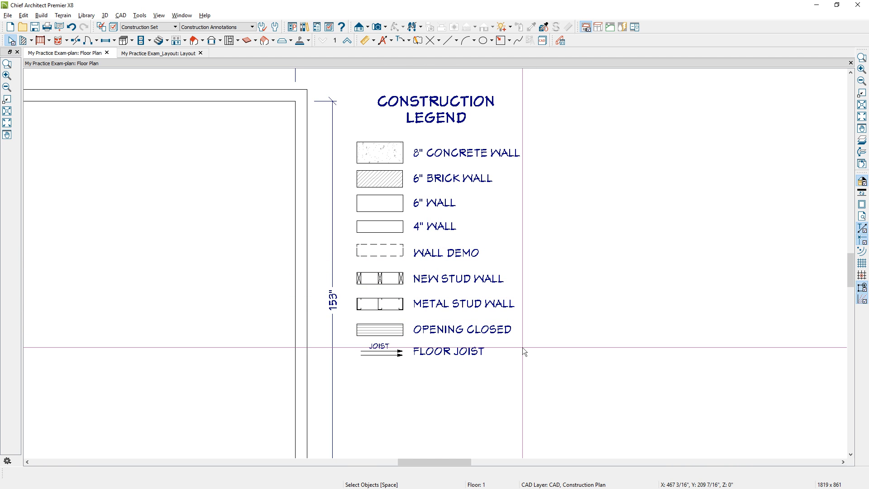
left_click(387, 154)
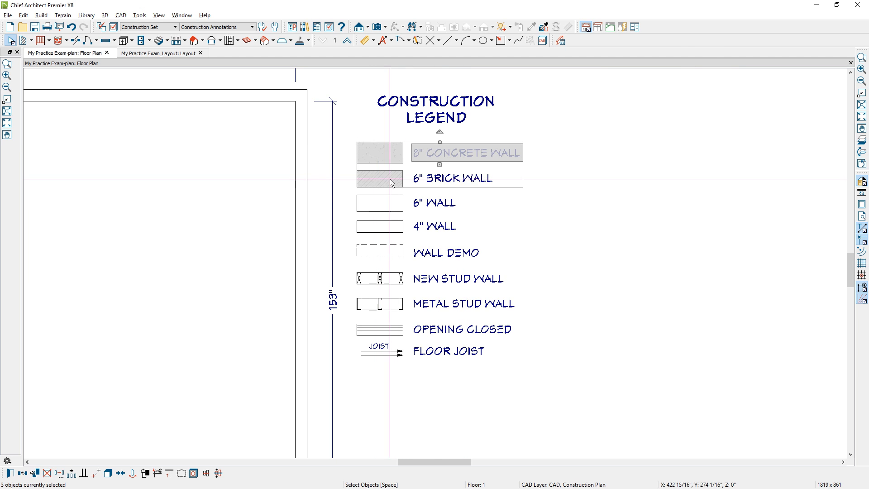
left_click(448, 181, "shift")
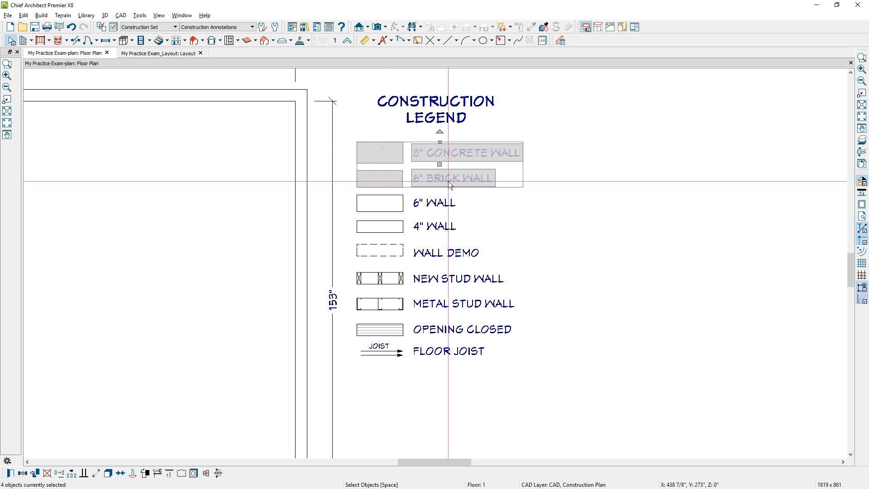
key("Delete")
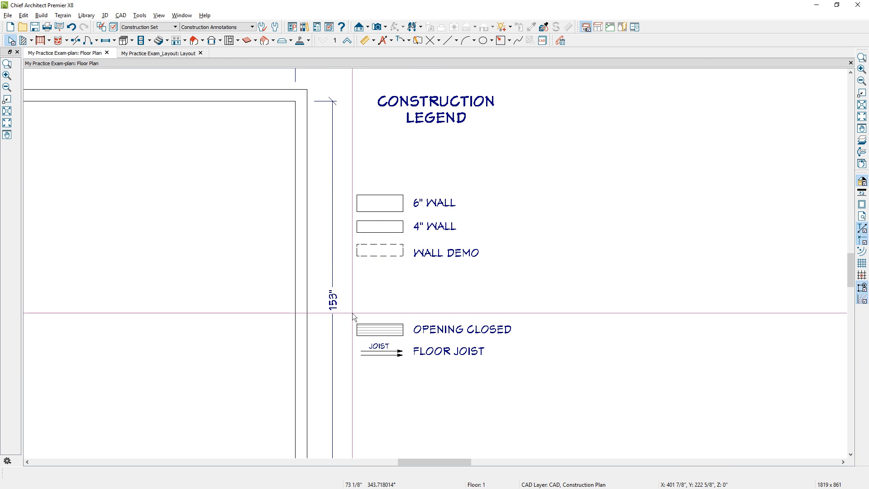
- Move Opening Closed and Floor Joist up under Wall Demo, and shift all remaining legend entries up beneath the title
left_click_drag(352, 313, 549, 369)
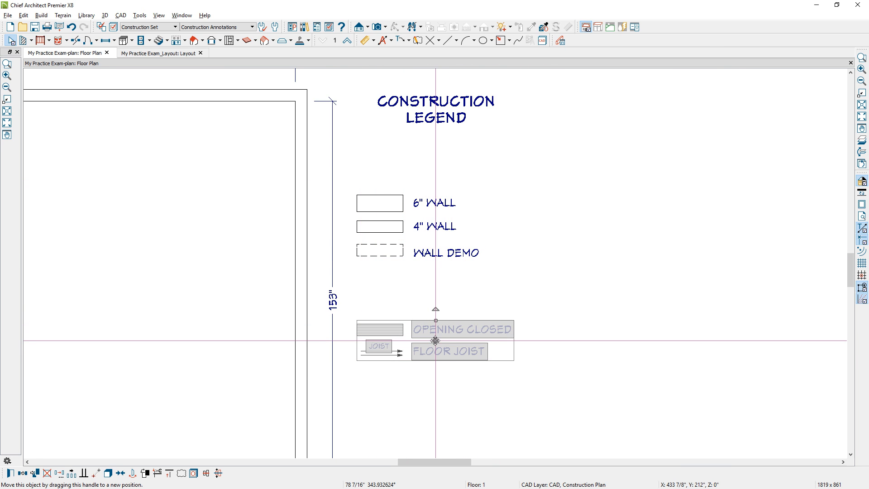
left_click_drag(436, 340, 436, 281)
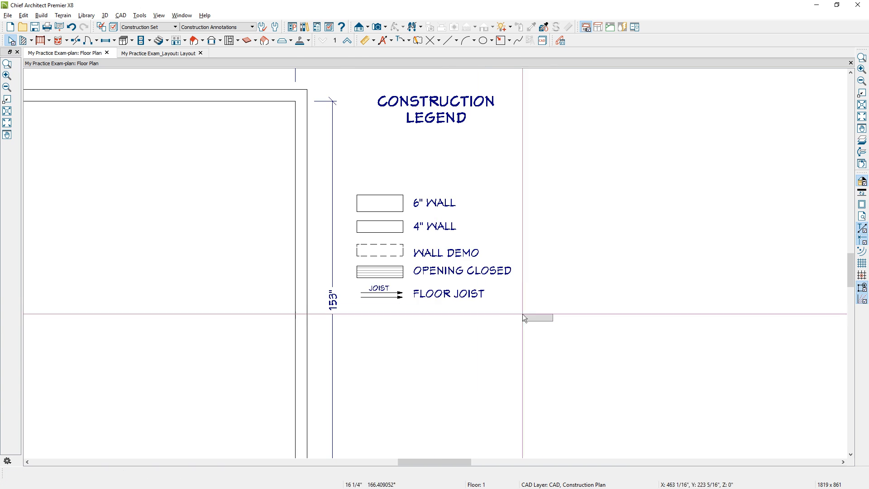
left_click_drag(553, 321, 352, 180)
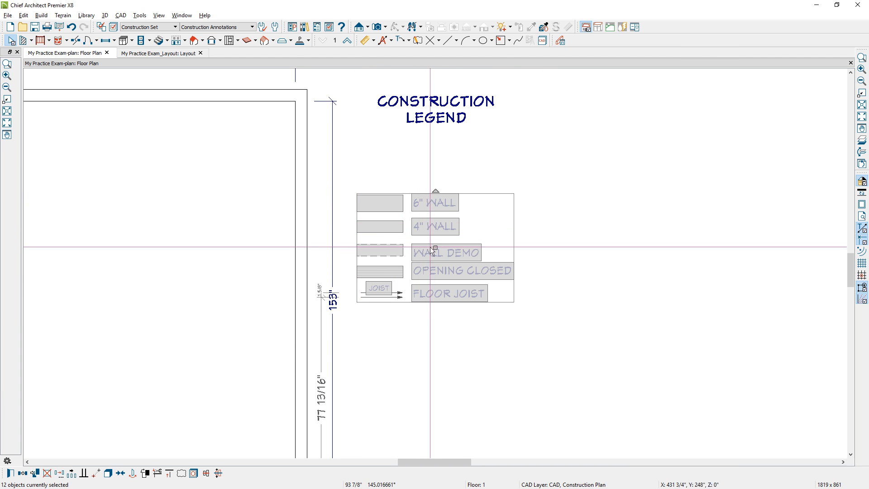
left_click_drag(430, 247, 430, 192)
left_click(456, 298)
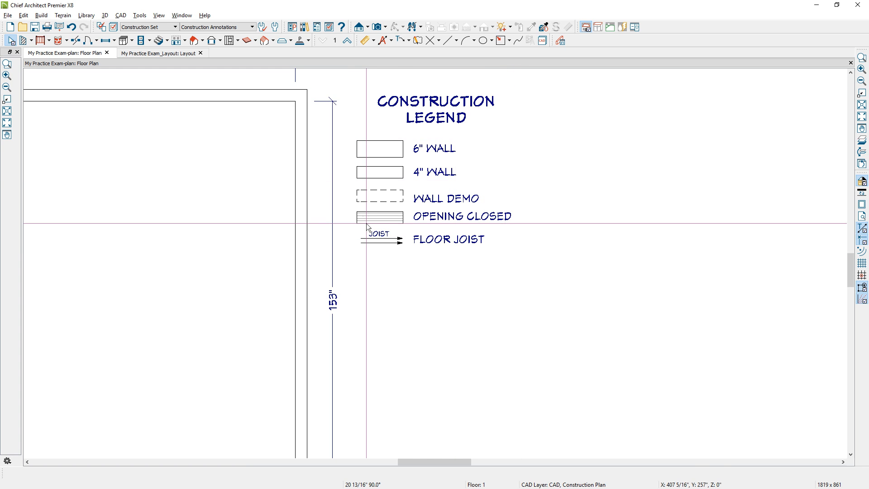
left_click(440, 244)
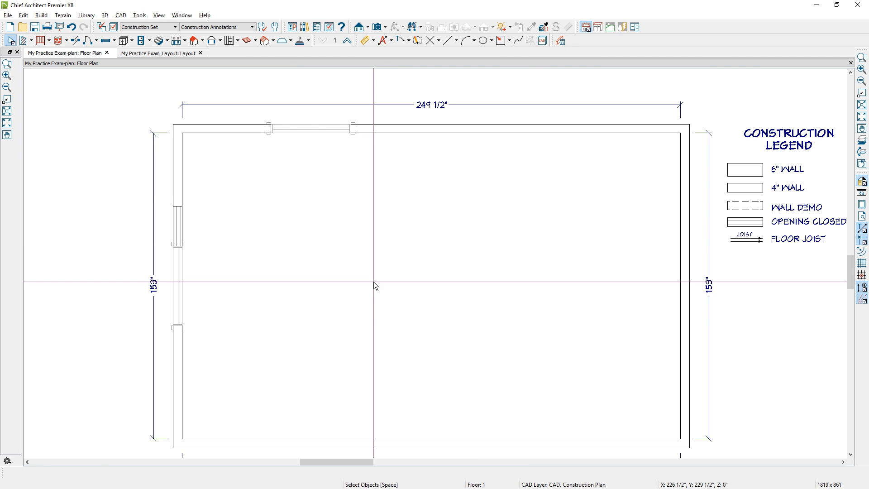
- Generate automatic dimensions for the room that also locate the north and west windows
left_click(373, 282)
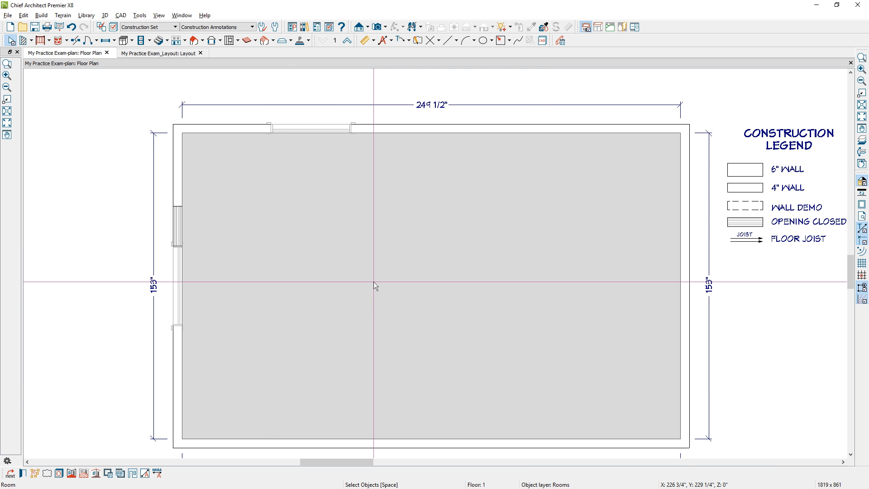
left_click(158, 473)
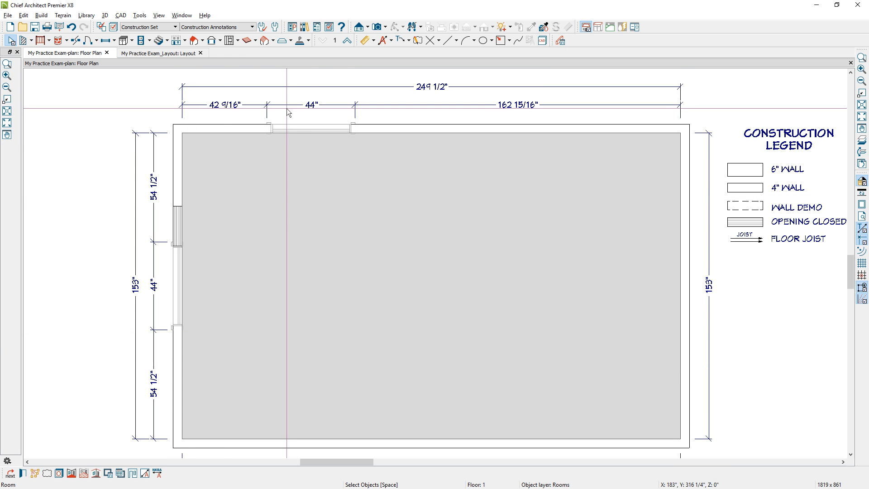
- Review the north window's casing settings and overall size in its specification, and close it without changes
double_click(307, 127)
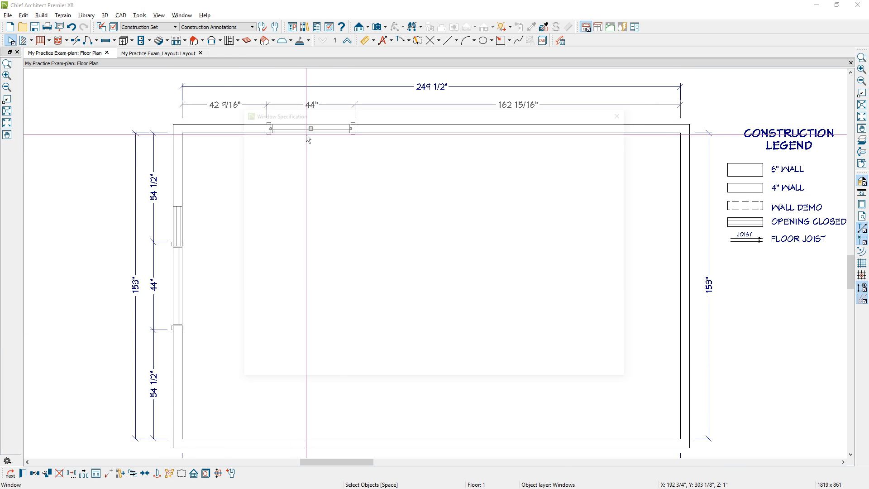
left_click_drag(387, 117, 499, 106)
left_click_drag(478, 167, 444, 170)
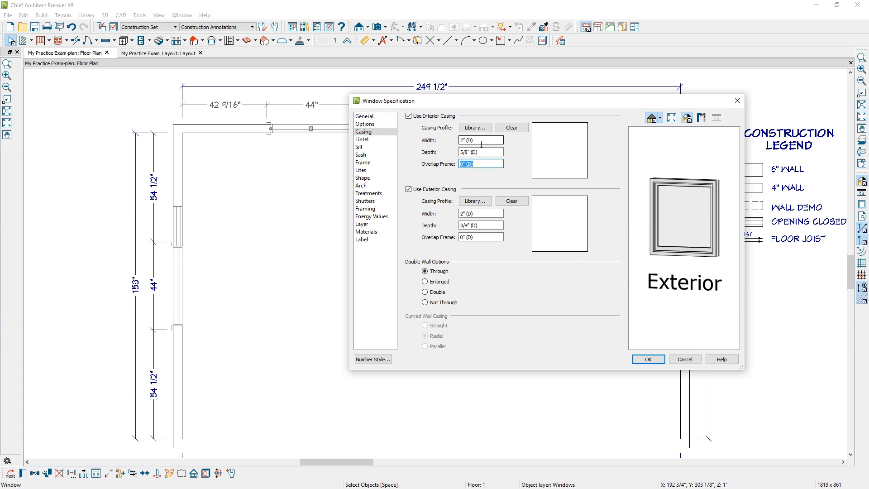
left_click(386, 116)
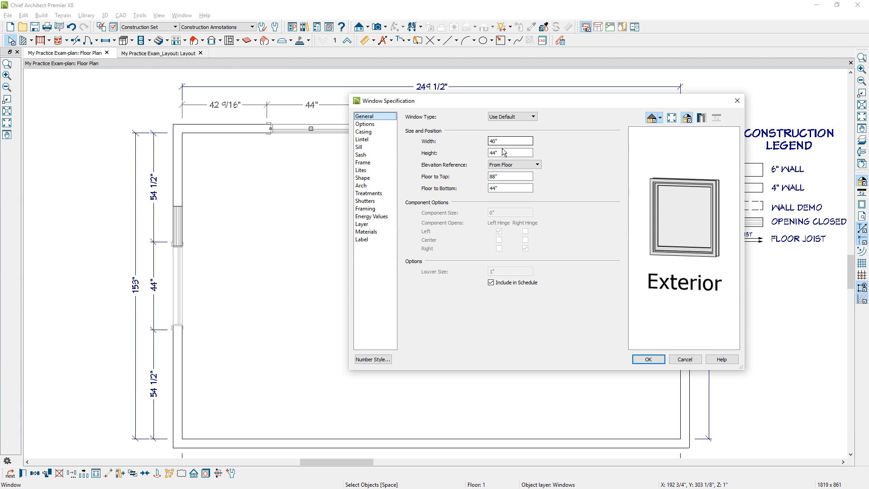
left_click(503, 152)
left_click(678, 358)
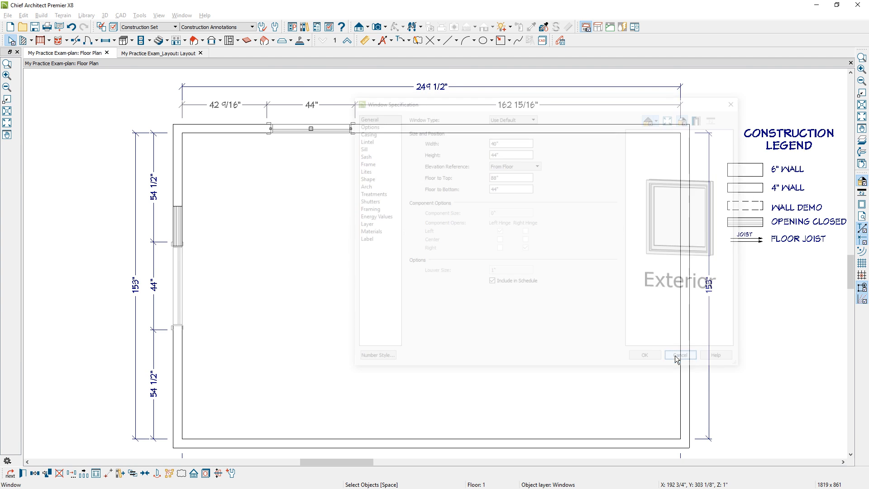
- Position the north window 27" from the inner face of the west wall
left_click(302, 130)
left_click(302, 130)
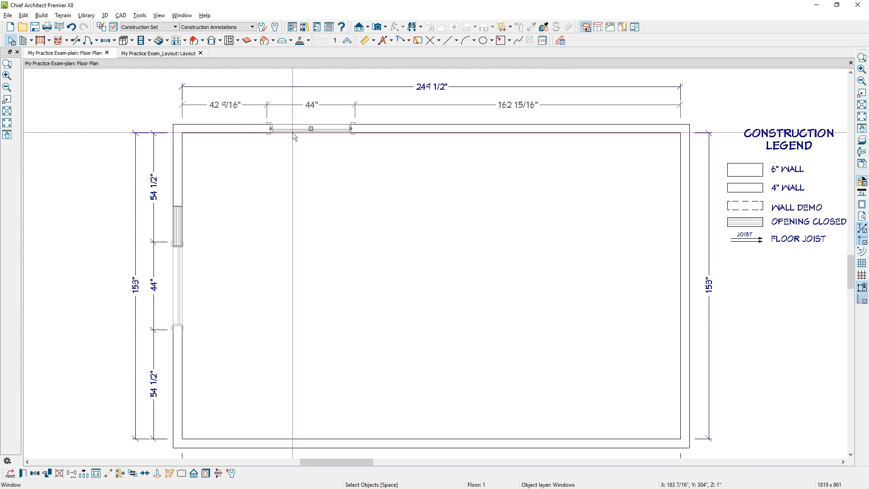
left_click(231, 112)
type("27")
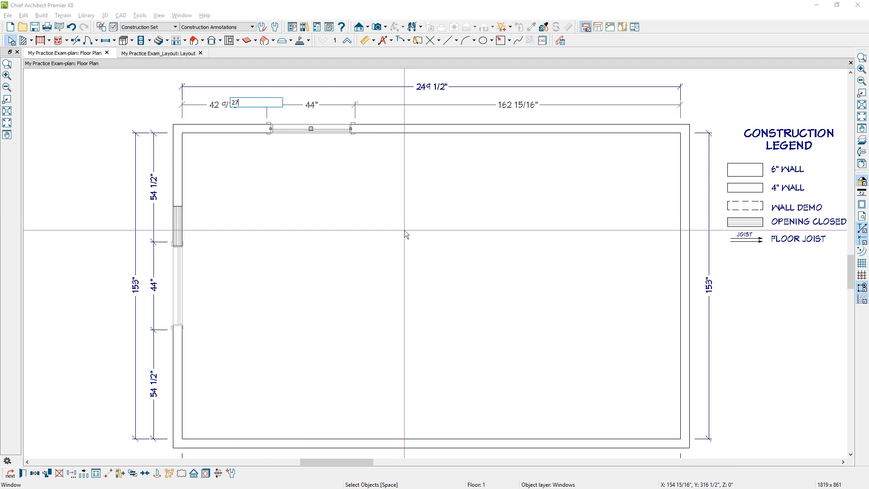
key("Return")
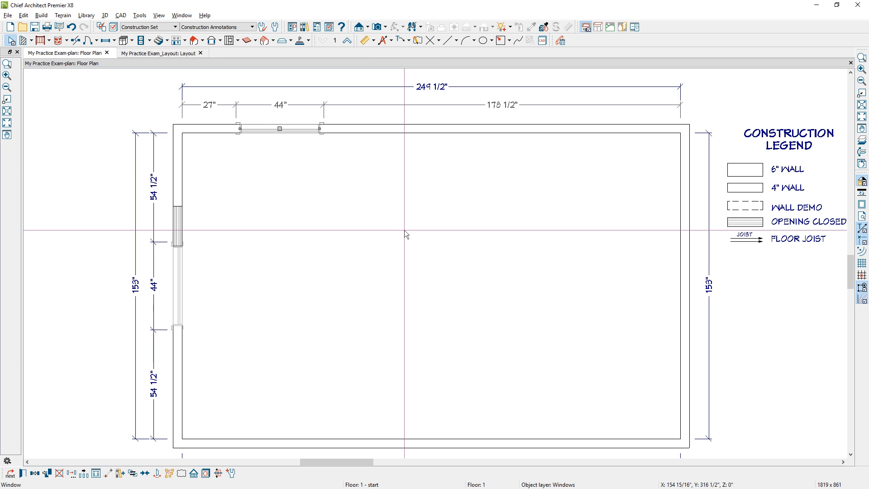
- Place a hinged door in the north wall just east of the window, hinged on its west side and opening into the room
left_click(89, 40)
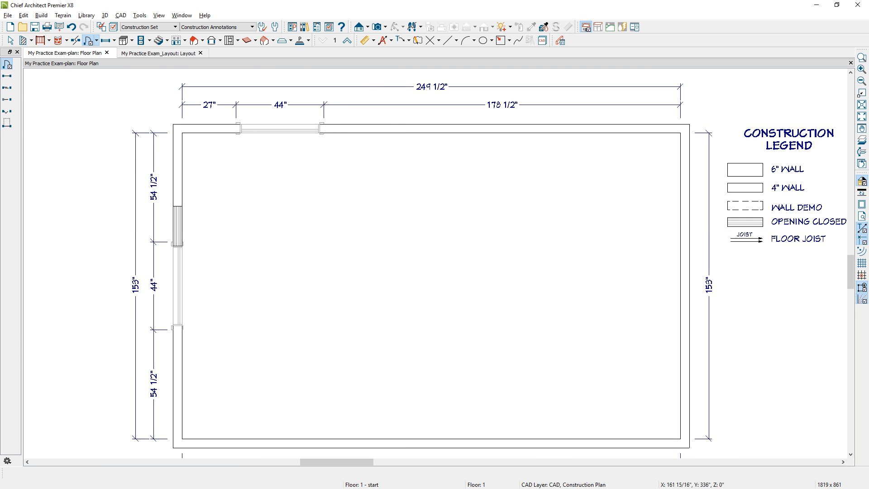
left_click(362, 132)
mouse_move(362, 132)
left_mouse_down()
mouse_move(371, 123)
mouse_move(372, 132)
left_mouse_up()
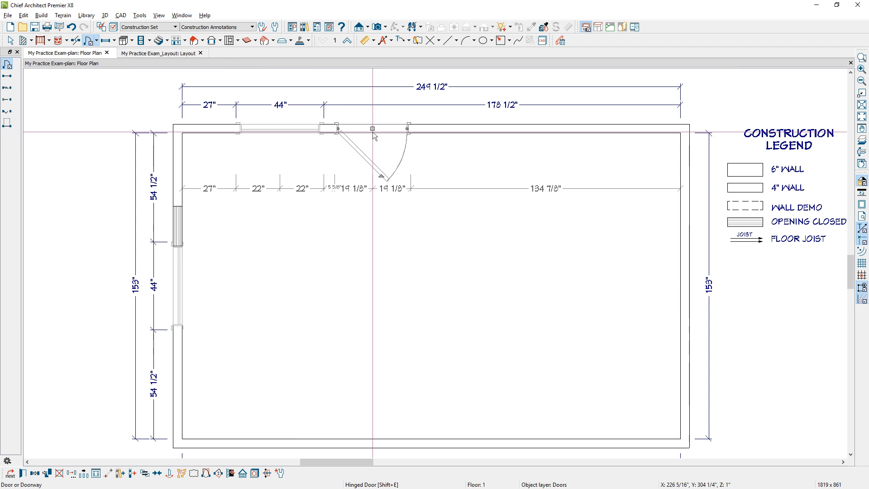
left_click(206, 474)
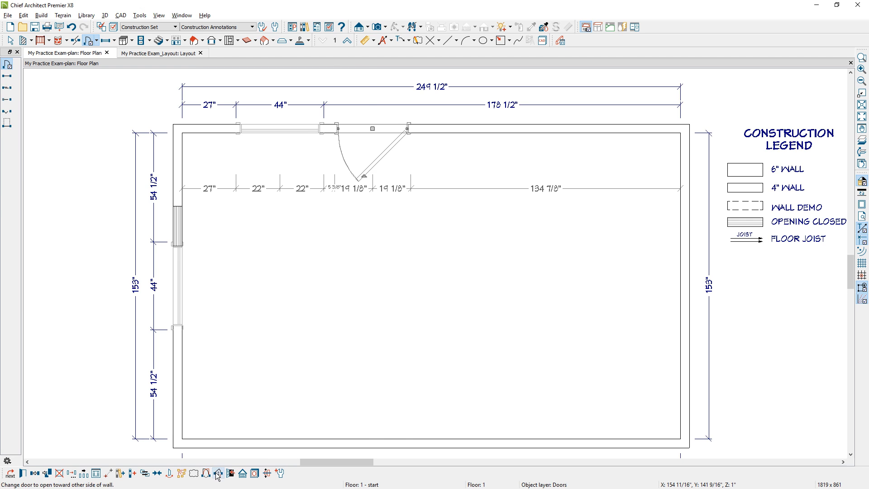
left_click(206, 473)
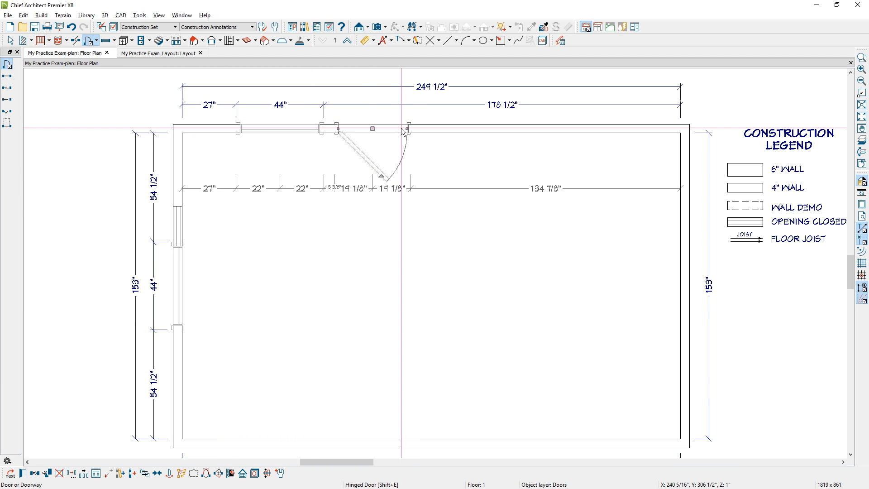
- Set the north door's width to 36" in its specification
double_click(404, 132)
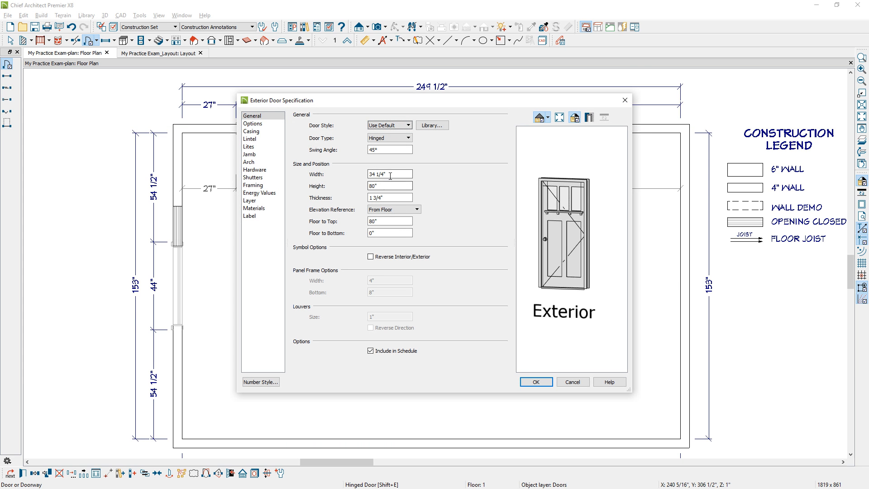
left_click_drag(392, 174, 366, 175)
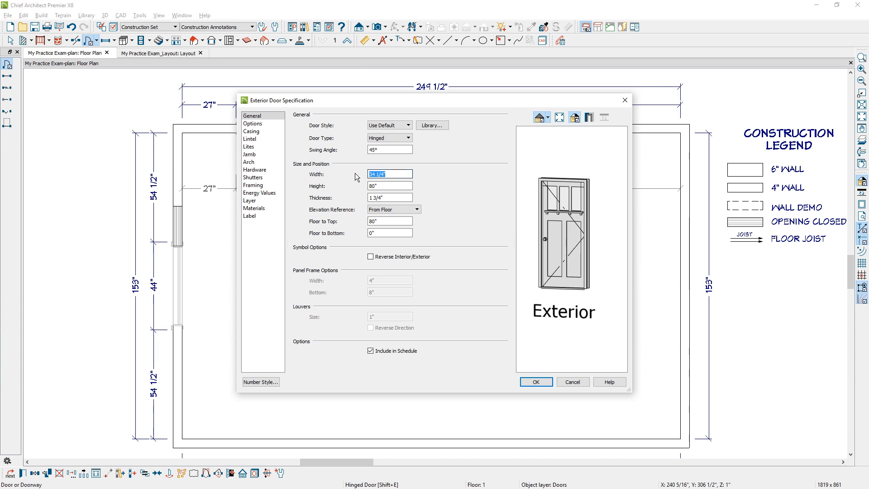
type("36")
left_click(388, 186)
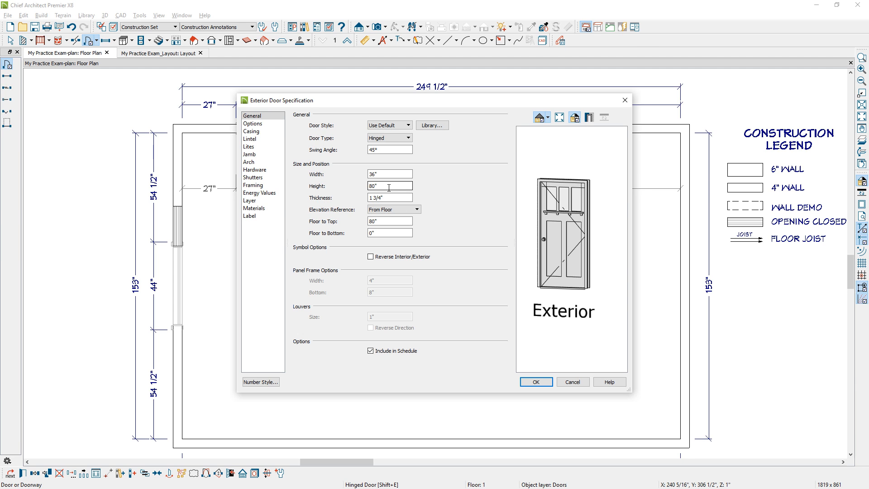
key("Return")
- Position the north door 3" from the window beside it and deselect it
scroll(346, 188, "up", 3)
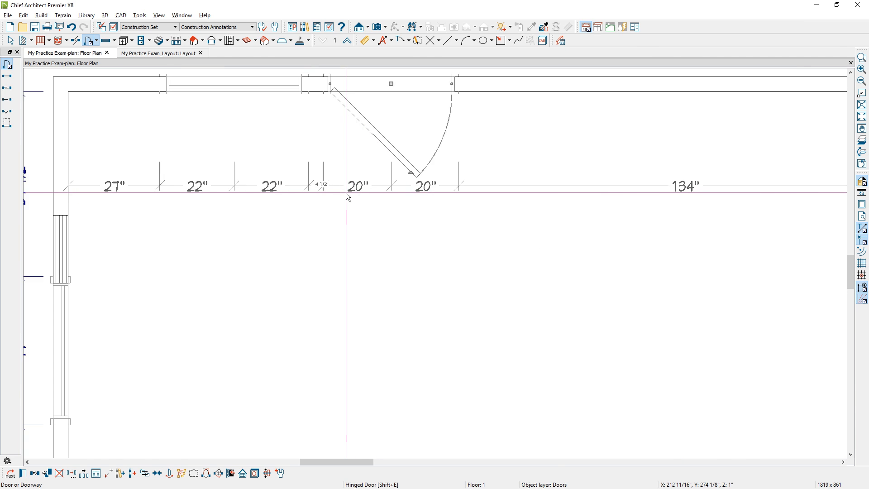
left_click(319, 186)
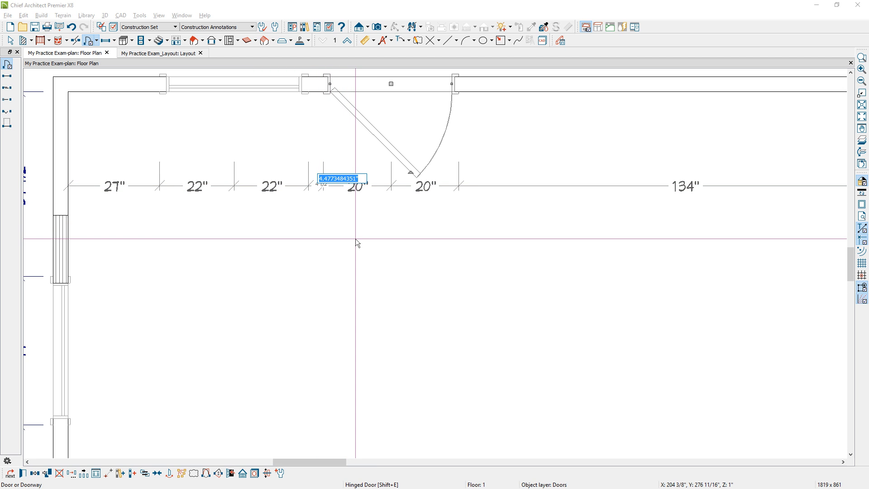
type("3")
key("Return")
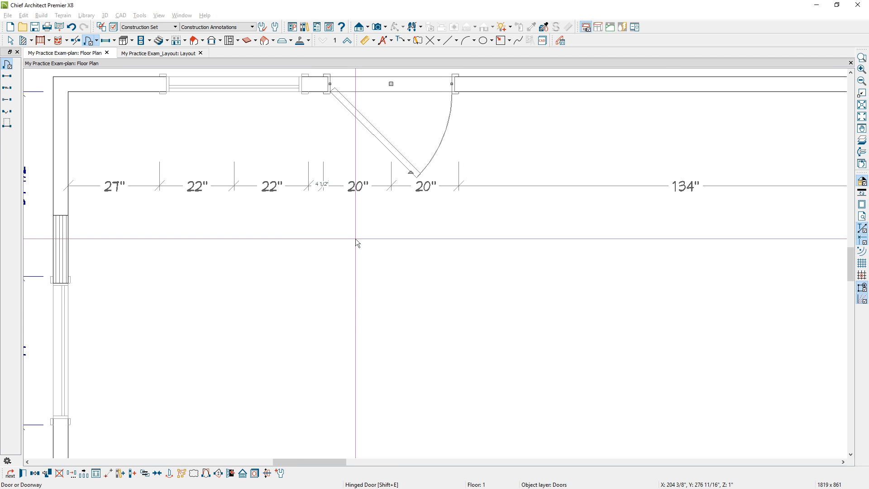
key("Escape")
- Examine the sample NKBA exam plan for the door and stub walls on the east wall
scroll(355, 238, "down", 2)
middle_click_drag(472, 262, 366, 184)
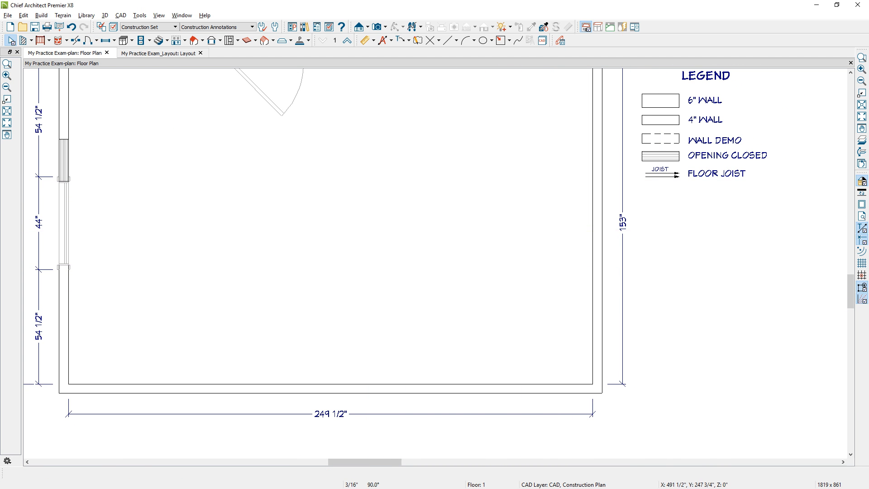
left_click_drag(868, 76, 614, 51)
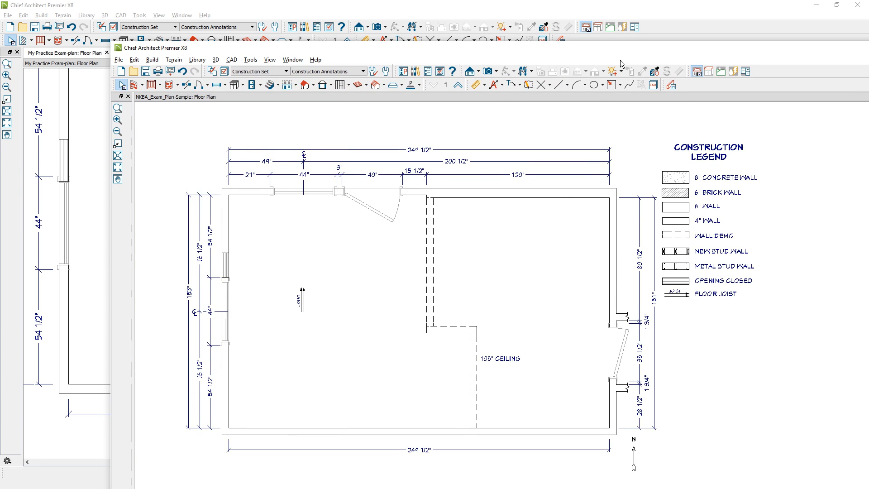
scroll(685, 393, "up", 4)
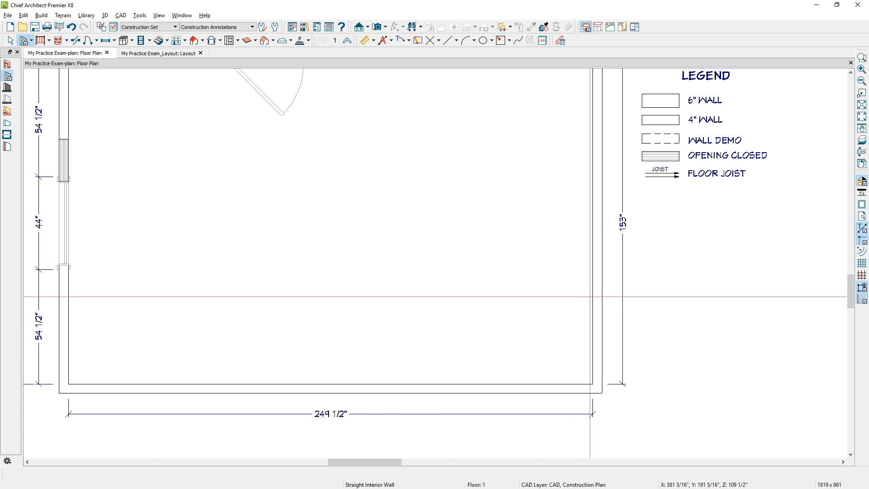
- Draw a short interior stub wall outward from the east wall and copy it north, leaving a gap of about 23 9/16"
left_click_drag(602, 302, 619, 301)
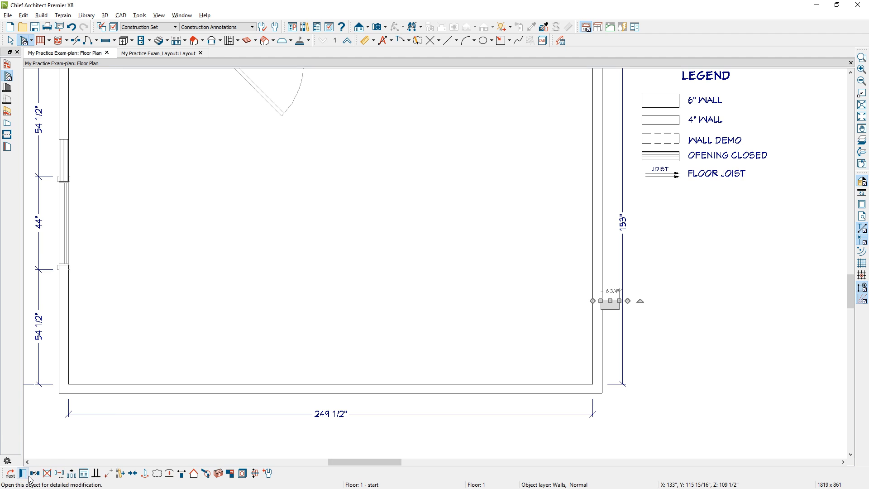
left_click(35, 475)
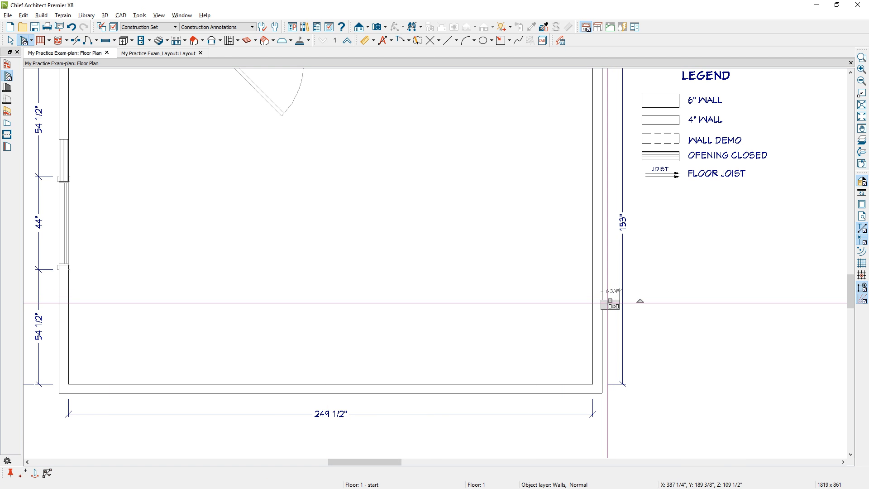
left_click_drag(607, 302, 614, 242)
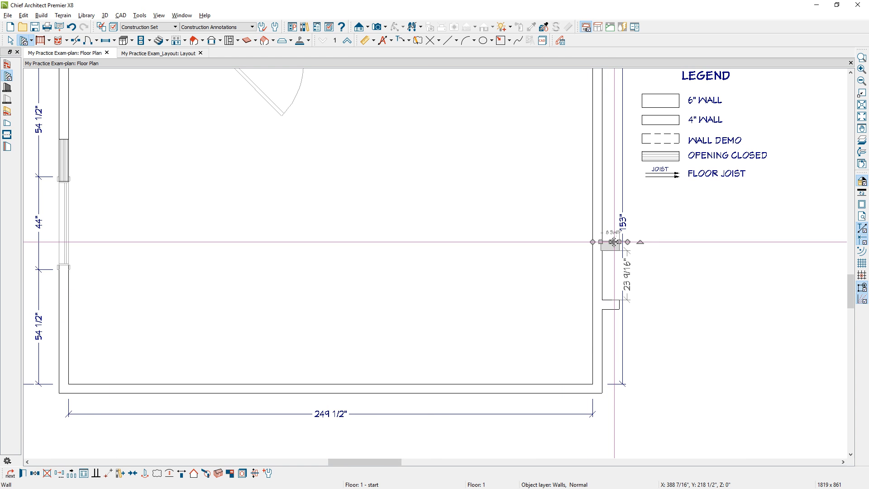
left_click(543, 343)
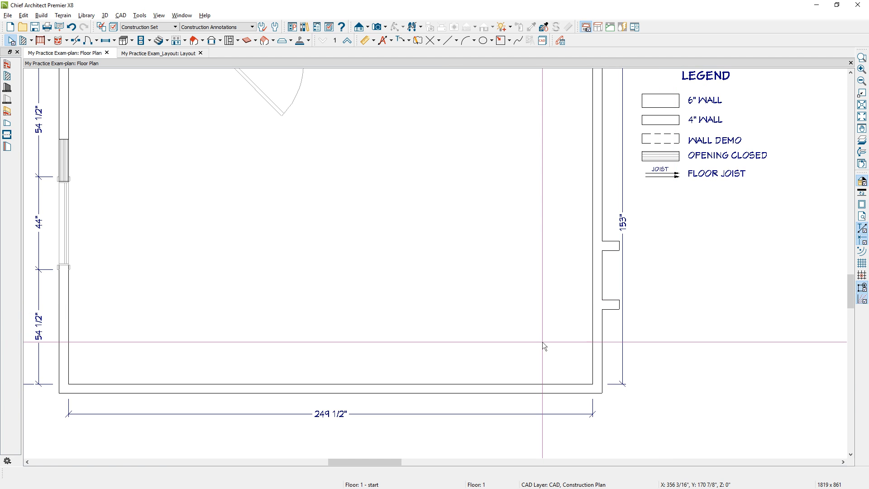
- Generate automatic NKBA dimensions for the room
left_click(543, 343)
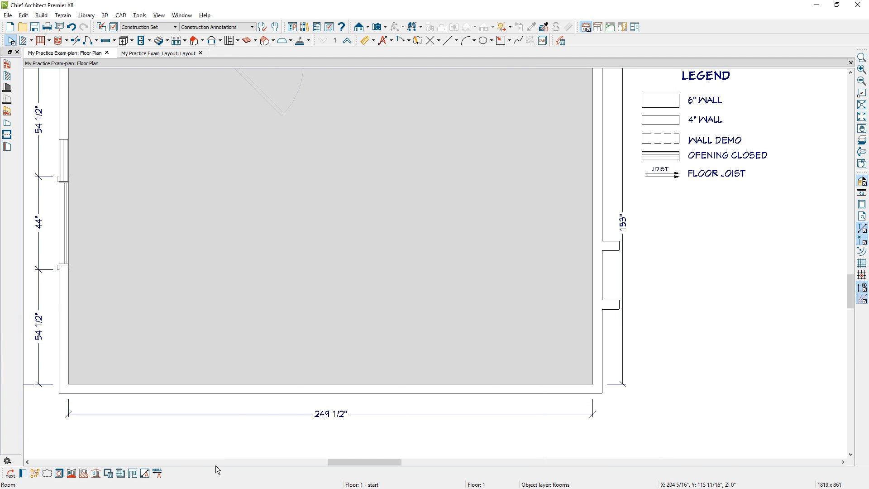
left_click(157, 474)
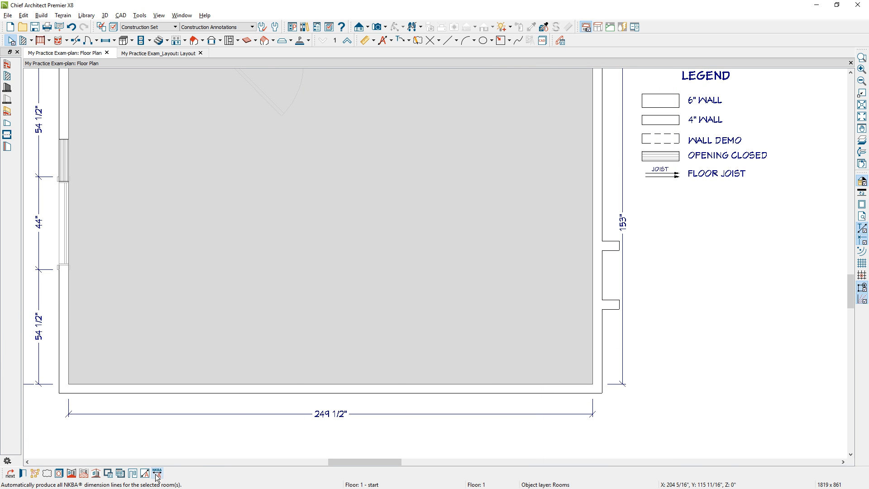
scroll(251, 363, "down", 2)
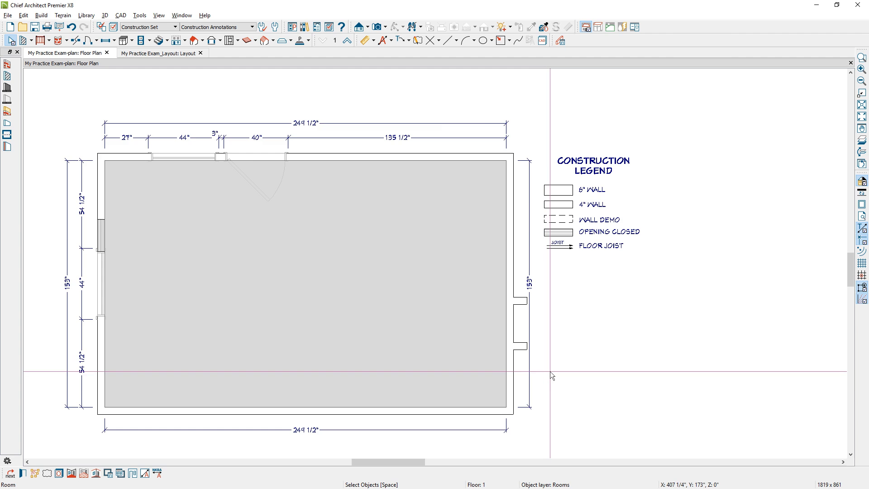
- Move the overall dimension line on the east side farther out from the stub walls
scroll(550, 371, "up", 1)
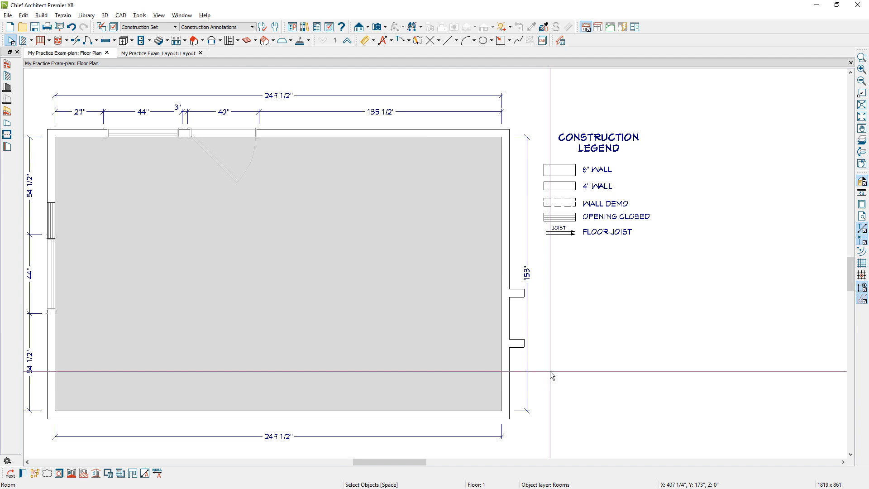
scroll(550, 371, "up", 1)
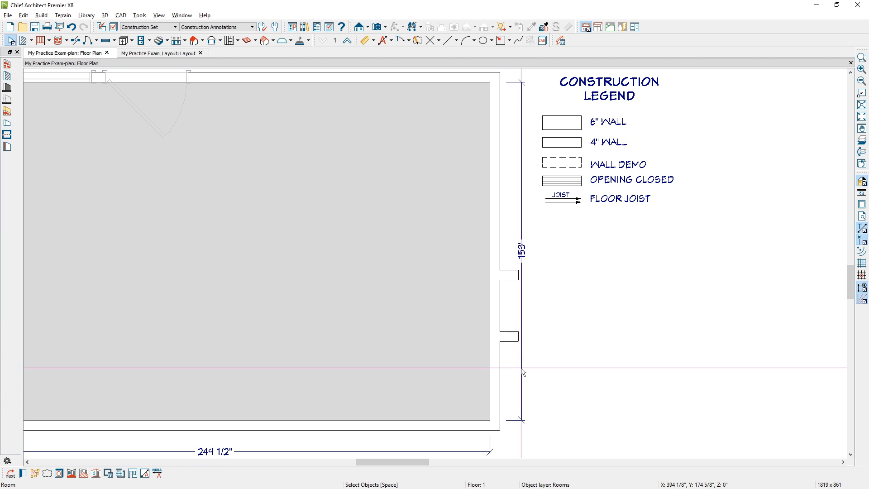
left_click(521, 368)
left_click_drag(521, 368, 534, 367)
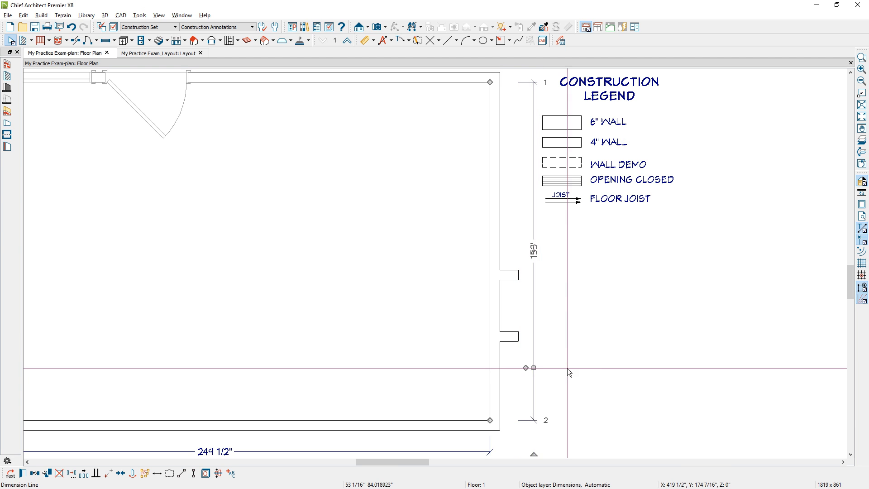
left_click(609, 376)
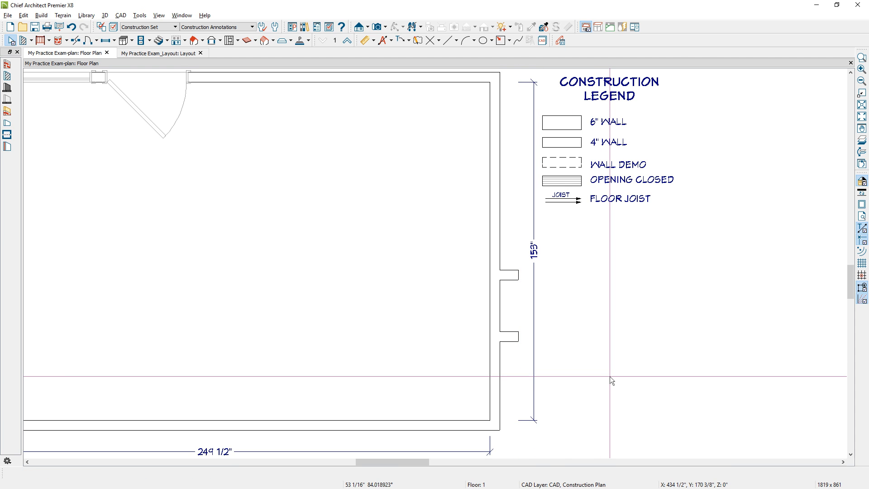
left_click(252, 28)
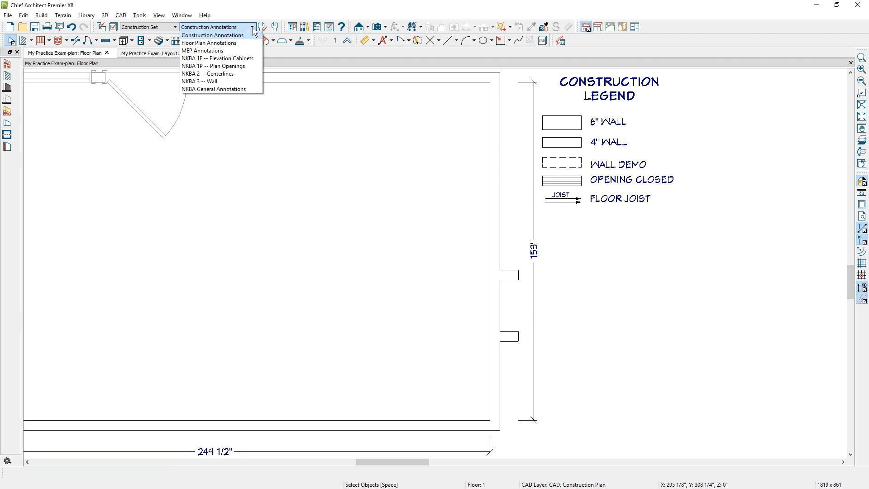
left_click(252, 81)
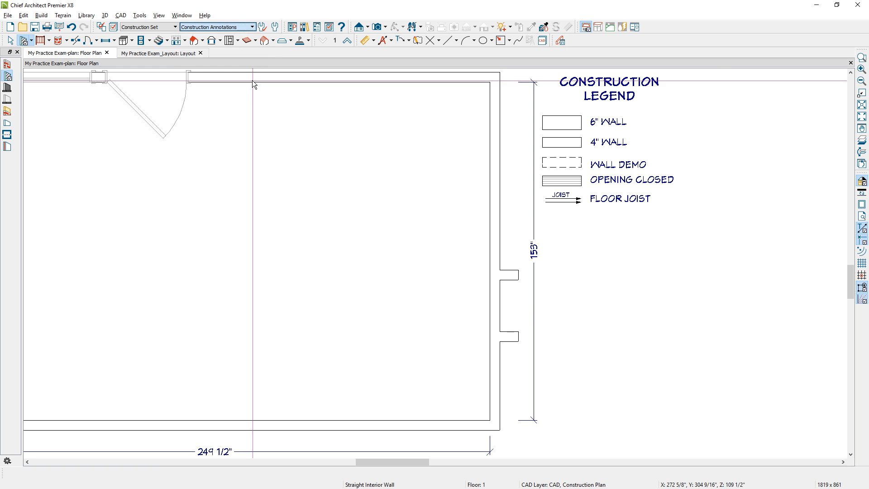
left_click(367, 40)
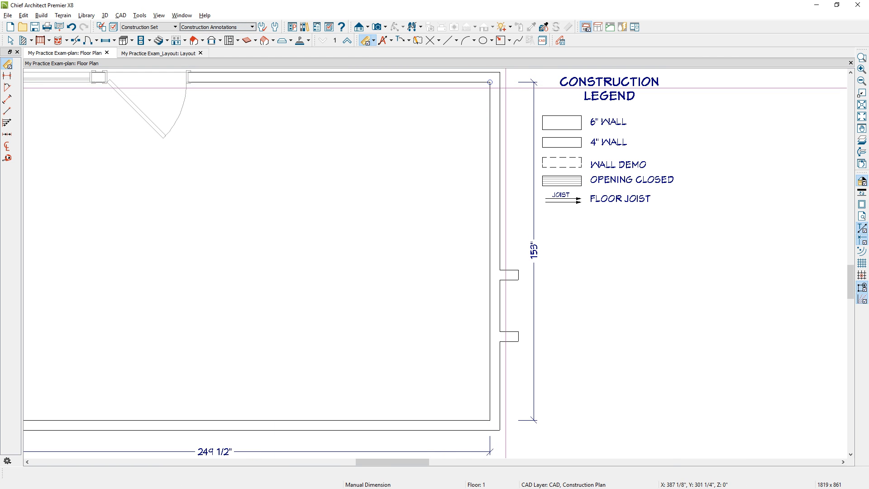
left_click_drag(509, 86, 510, 426)
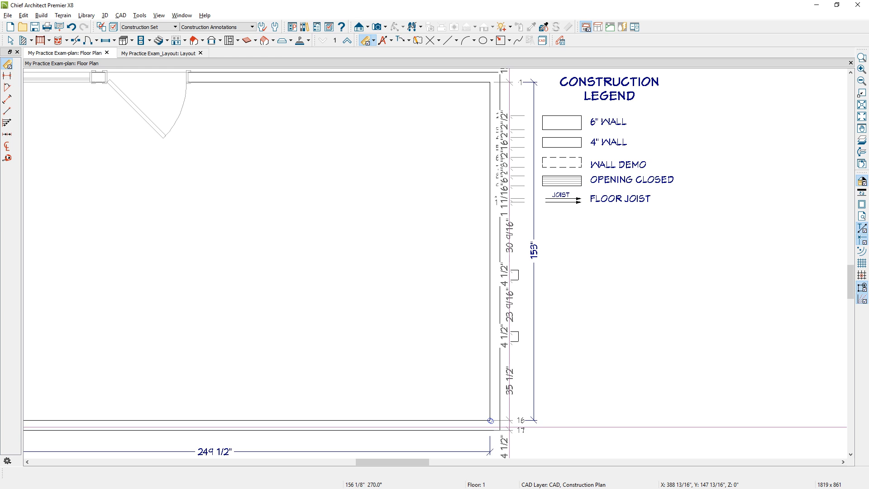
key("Escape")
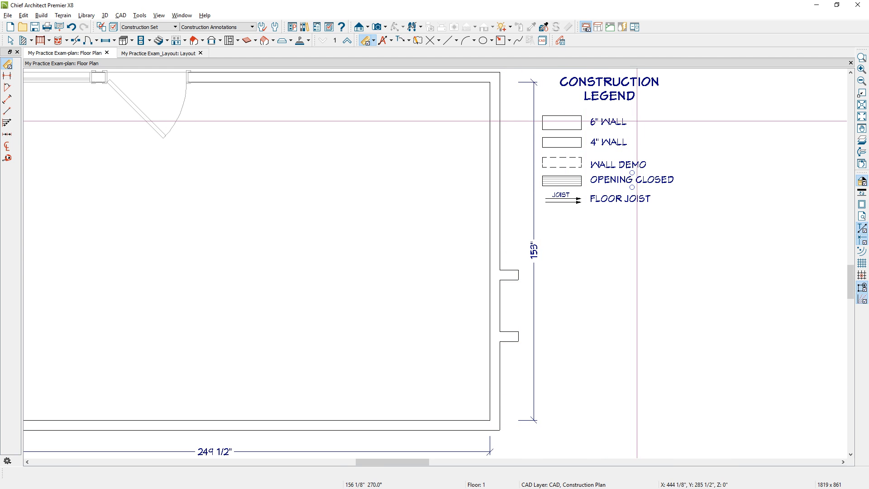
- Activate the NKBA 3 -- Wall annotation set and add a manual dimension line along the east wall that locates both stub walls
left_click(251, 29)
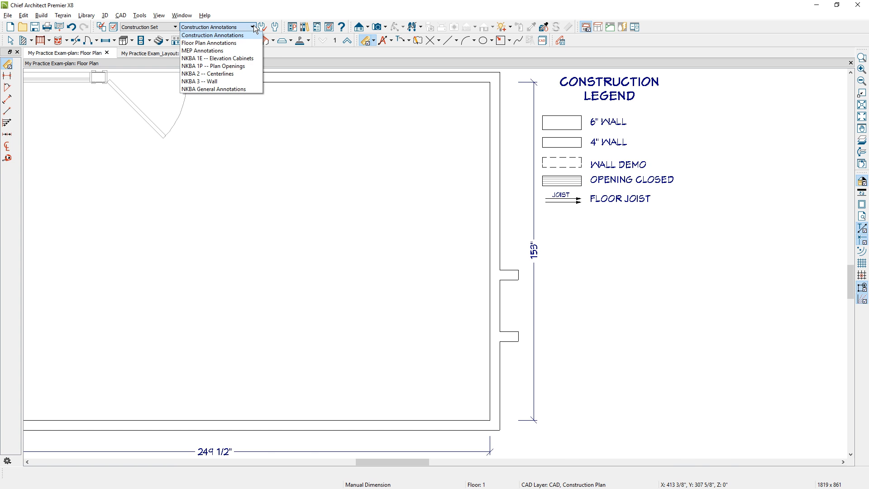
left_click(219, 81)
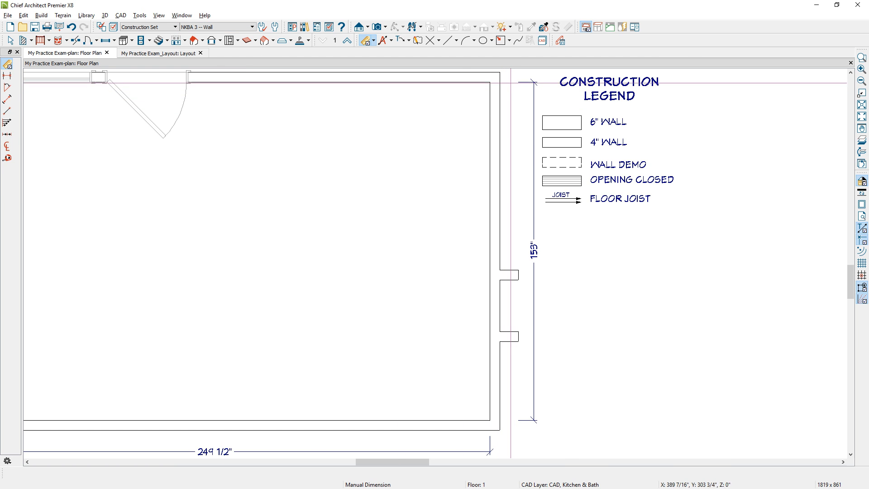
left_click_drag(510, 79, 507, 423)
left_click_drag(510, 194, 523, 223)
key("space")
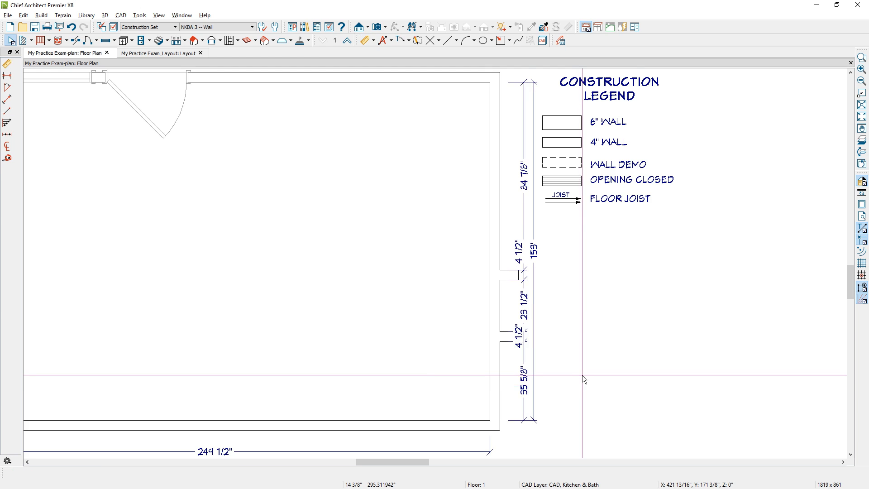
- Suppress wall widths on the manual dimension line that locates the east stub walls
scroll(582, 375, "up", 1)
scroll(582, 374, "up", 1)
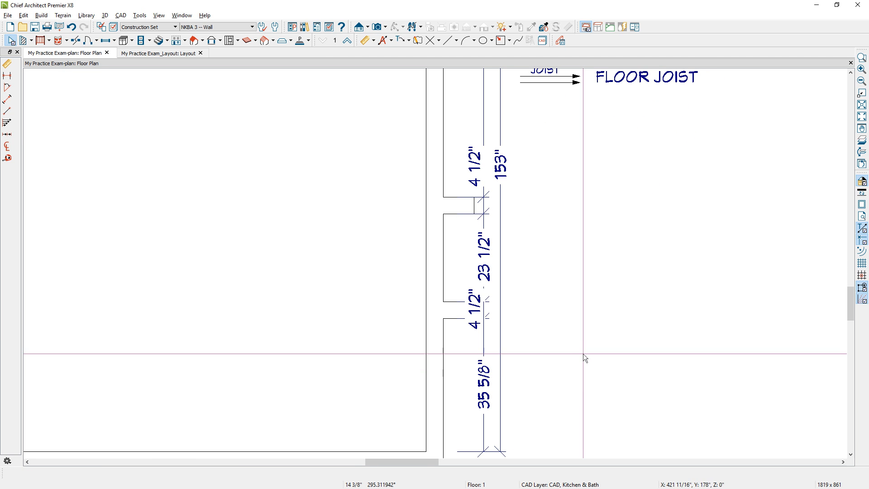
left_click(482, 332)
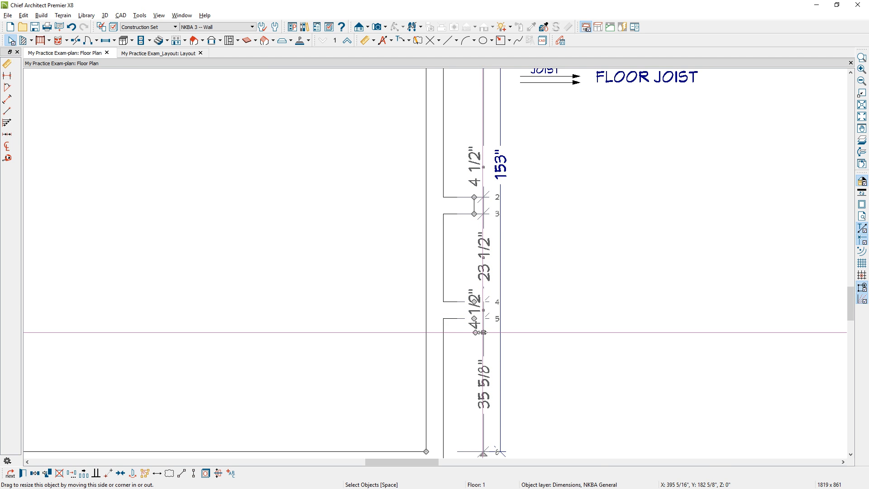
double_click(482, 332)
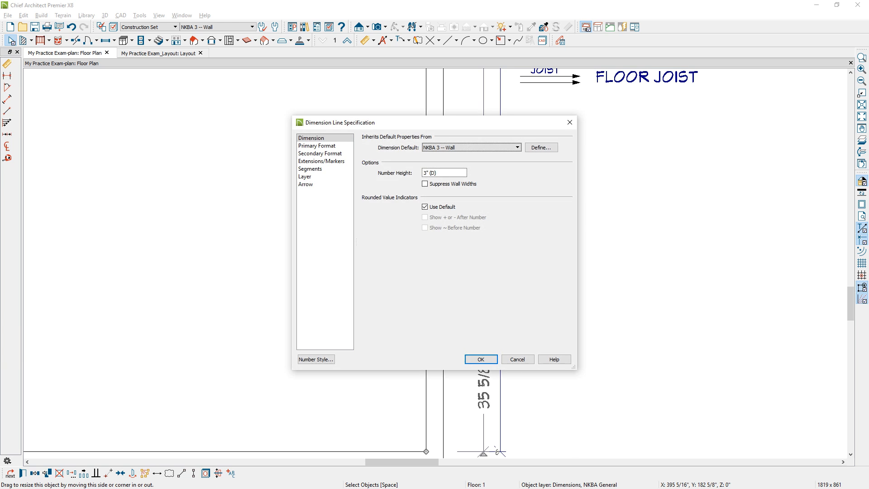
left_click(425, 184)
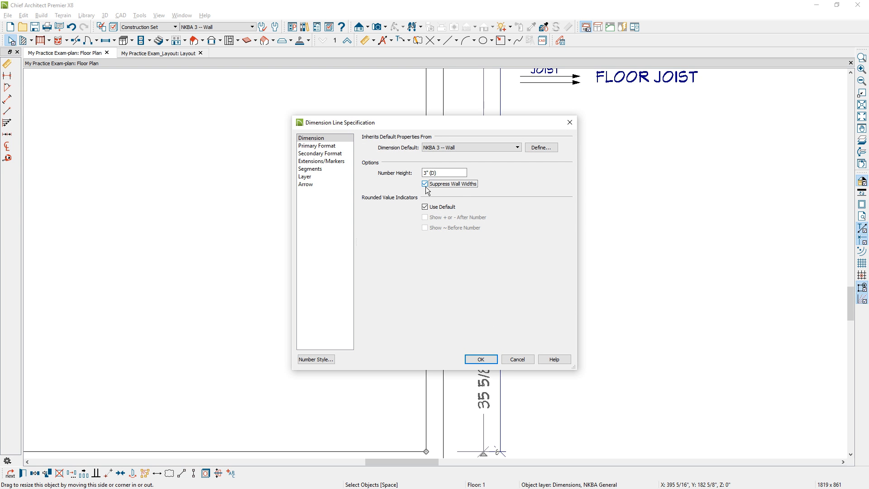
left_click(485, 358)
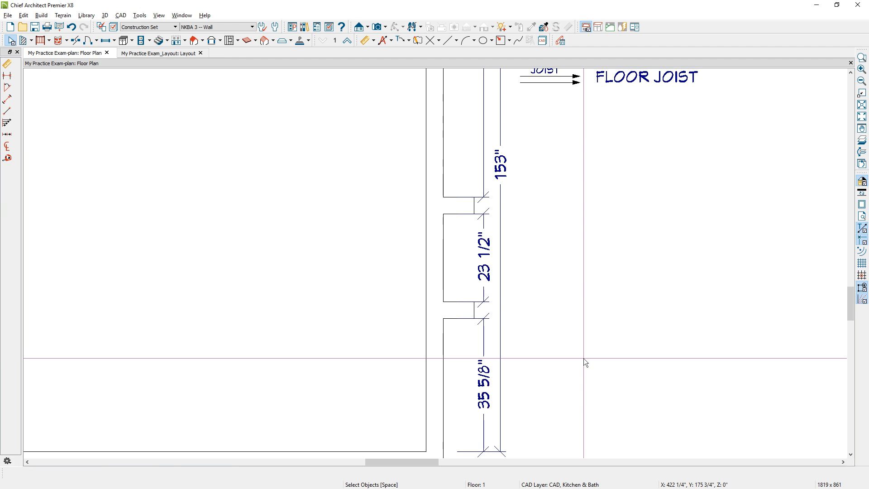
- Set the distance between the south stub wall and the room's southeast corner to 24"
left_click(468, 319)
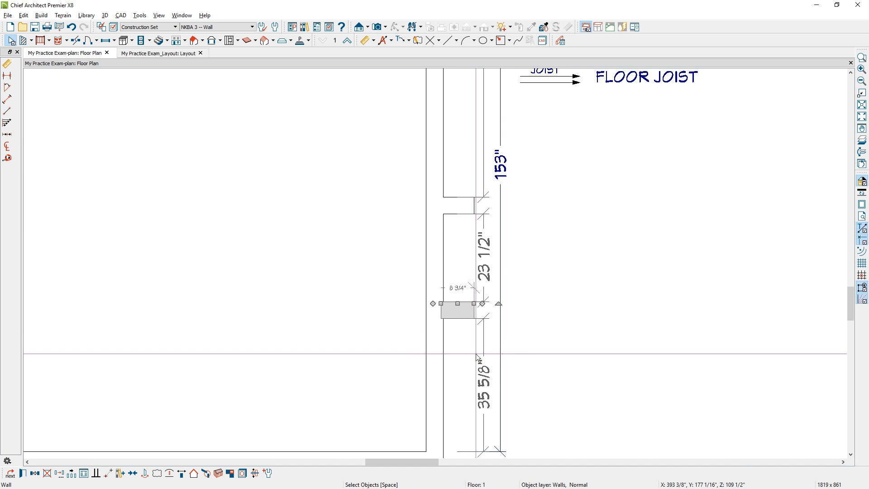
type("24")
key("Return")
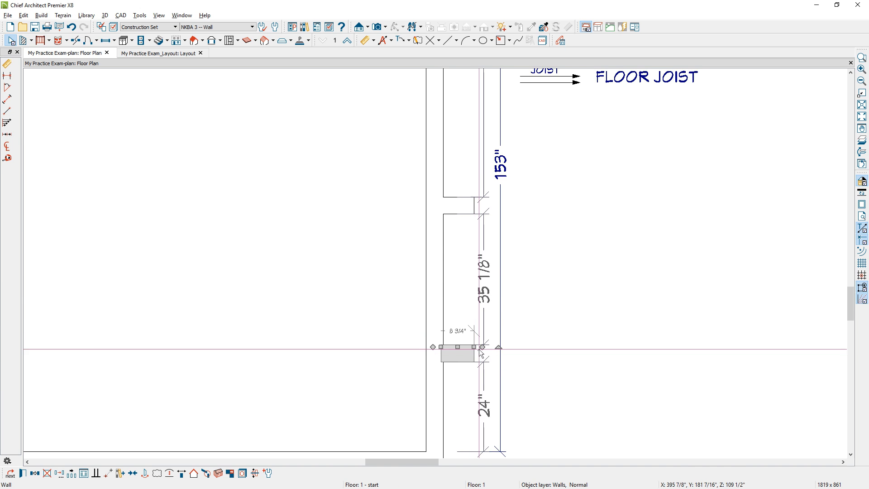
key("Escape")
- Move the north stub wall so that the gap between the two stub walls is 42"
left_click(456, 203)
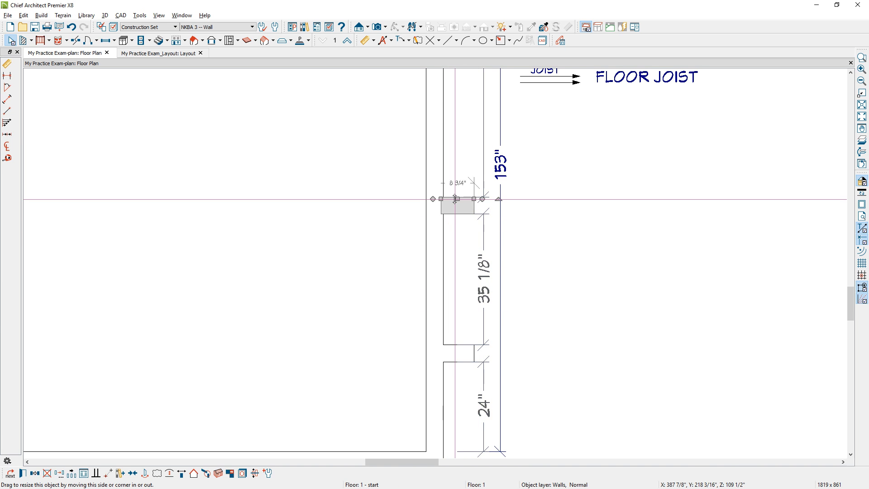
left_click(484, 288)
type("4")
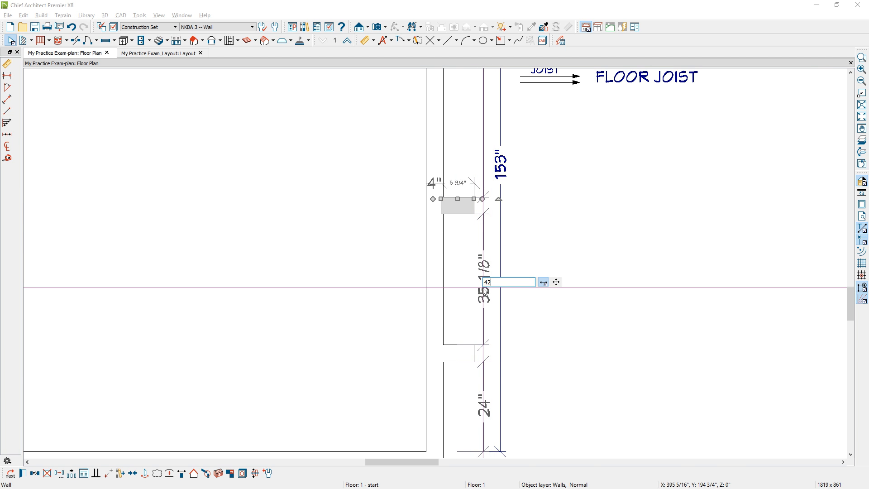
type("2")
key("Return")
- Remove the extension line at the south stub wall's south face from the east dimension line
left_click(480, 374)
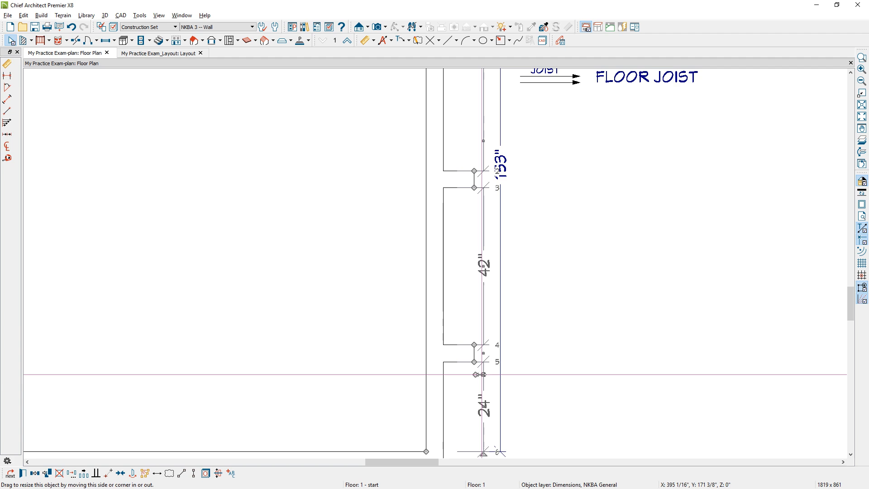
left_click_drag(481, 375, 595, 390)
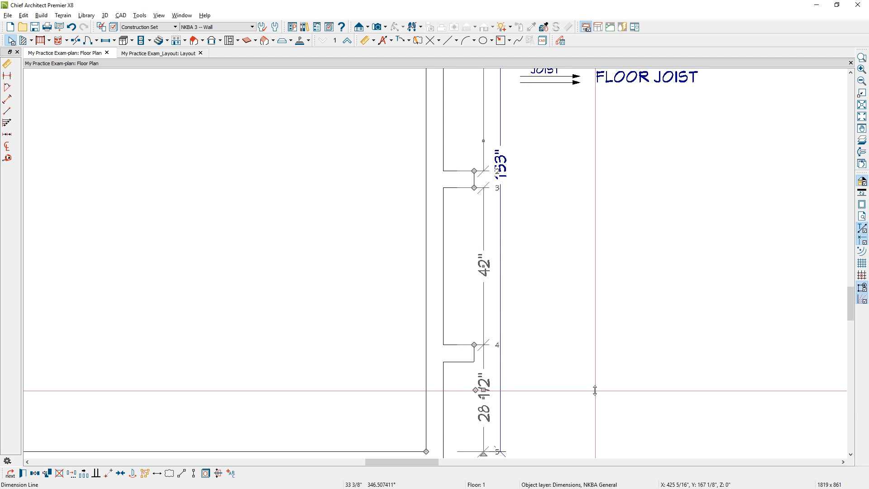
left_click(590, 407)
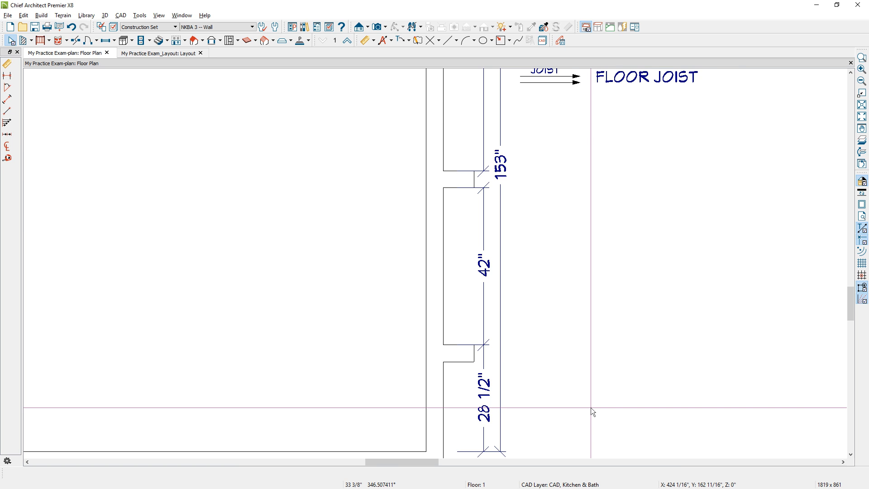
- Place a hinged door in the east wall between the two stub walls
scroll(548, 223, "down", 2)
scroll(569, 252, "up", 3)
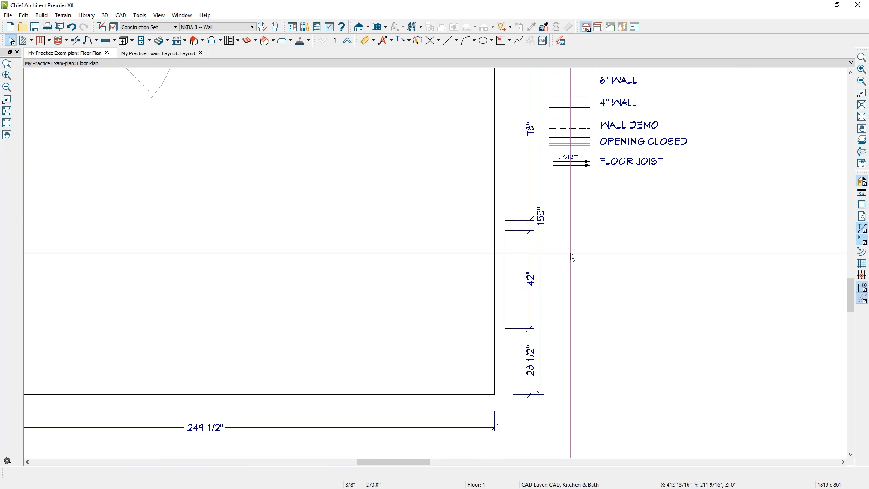
scroll(438, 278, "down", 1)
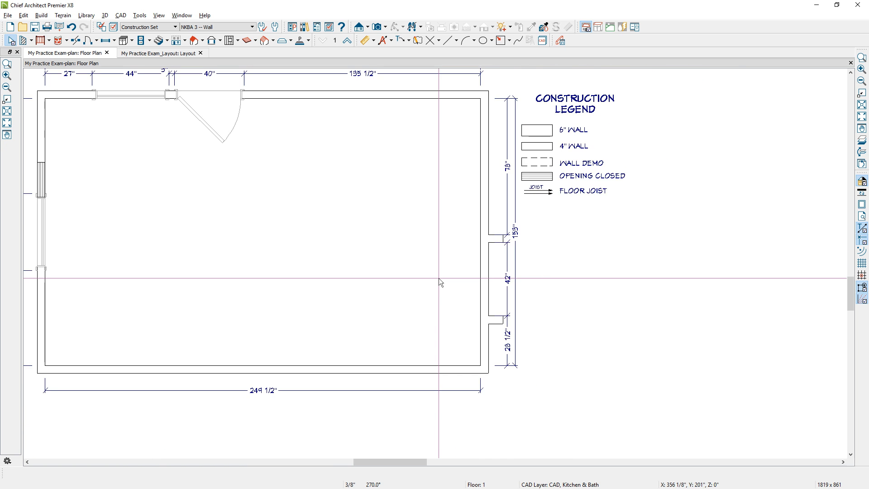
left_click(88, 42)
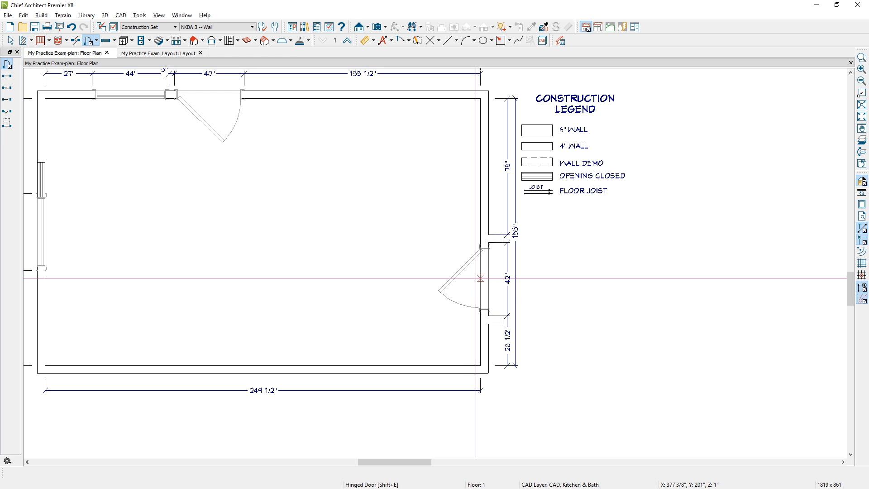
left_click(480, 278)
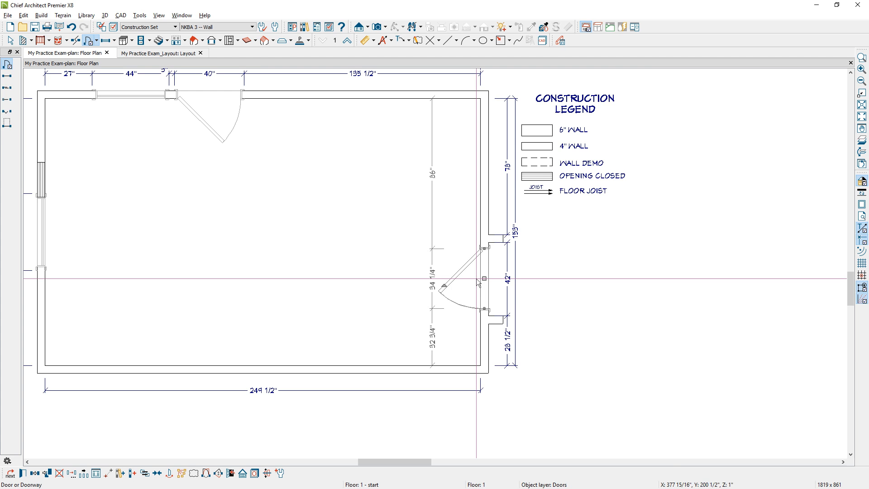
- Swing the east door outward so it stands only slightly open, and switch its hinge to the south side
left_click_drag(442, 286, 497, 288)
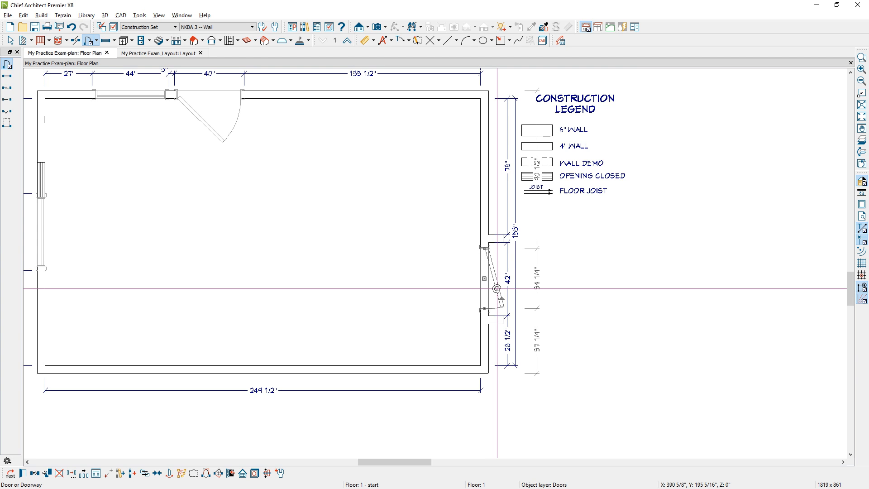
left_click(206, 473)
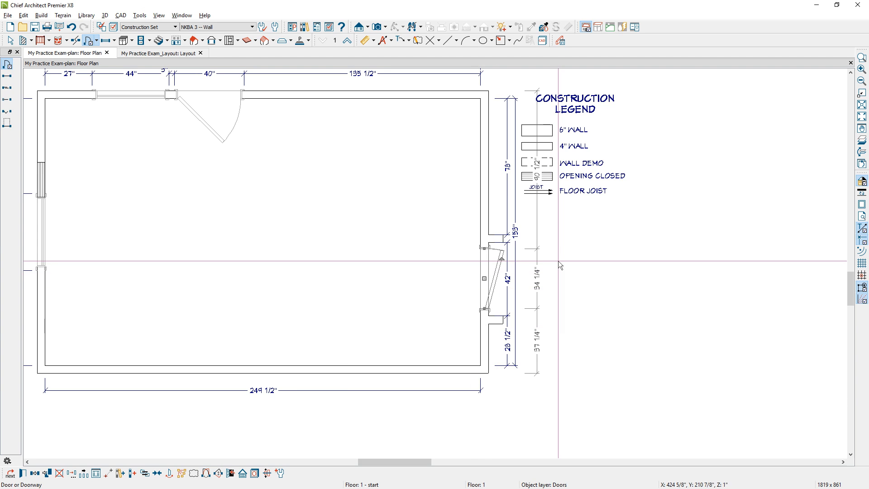
mouse_move(502, 259)
left_mouse_down()
mouse_move(544, 273)
mouse_move(496, 264)
mouse_move(501, 256)
left_mouse_up()
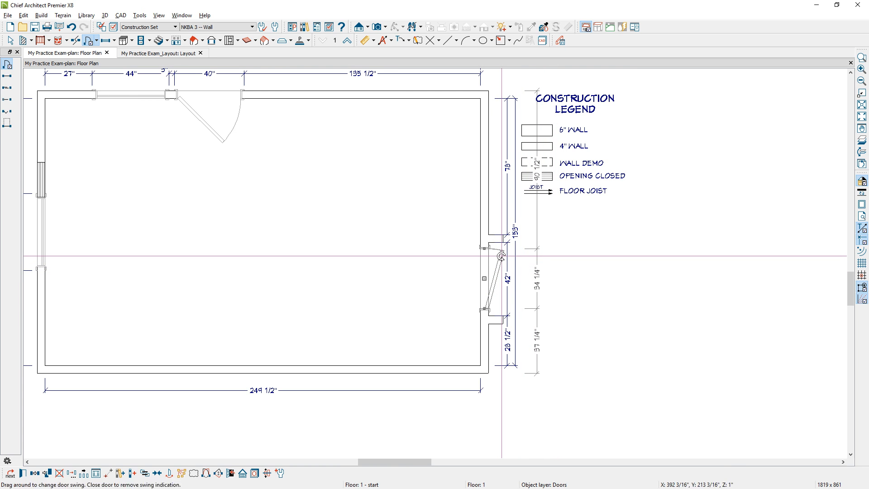
key("Escape")
- Check the east door and stub walls in a 3D perspective floor overview, then close that view
scroll(503, 310, "up", 2)
middle_click_drag(504, 305, 497, 357)
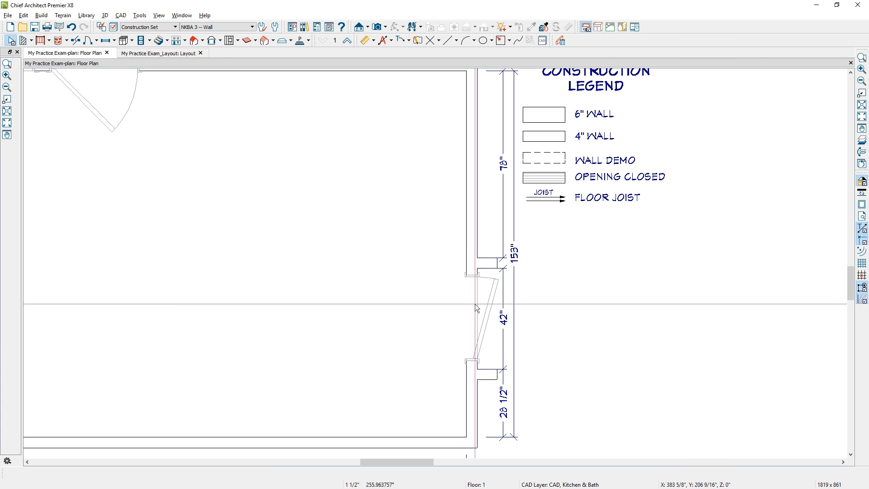
left_click(386, 27)
left_click(391, 73)
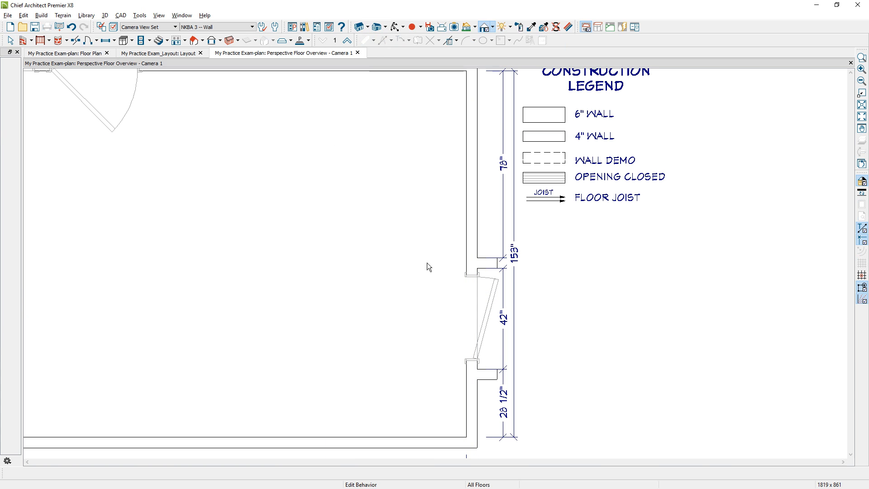
left_click_drag(455, 277, 525, 246)
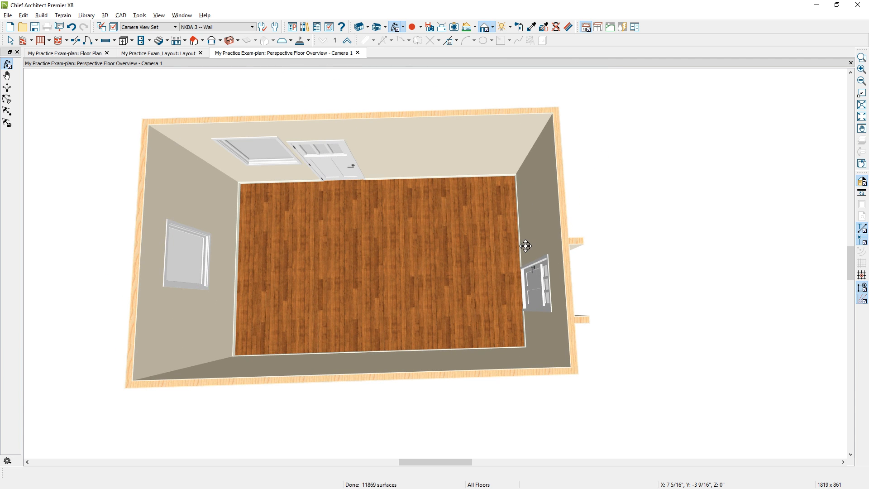
left_click(358, 53)
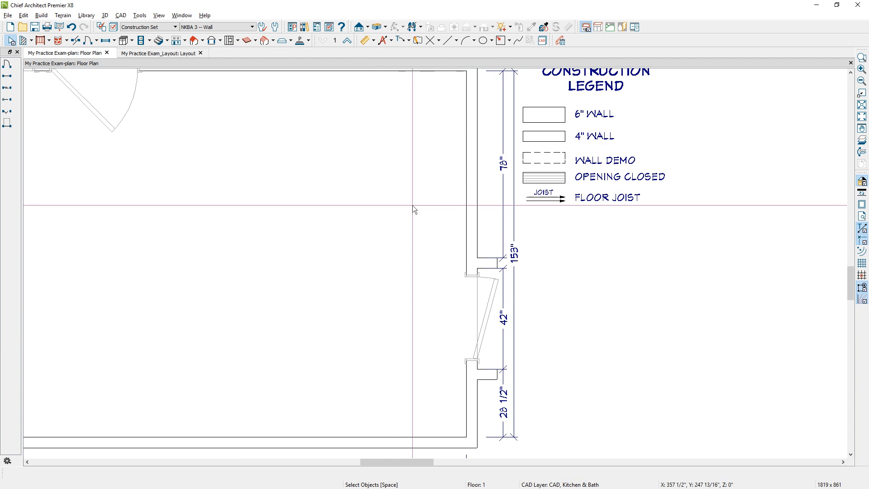
- Examine the break line symbol and its filled polyline above the full construction legend, and the area outside the east door
scroll(532, 180, "down", 8)
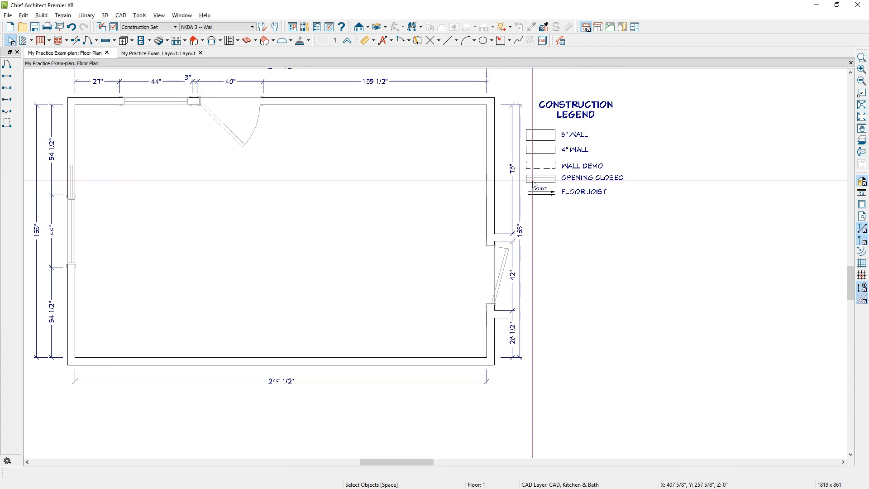
middle_click_drag(558, 174, 461, 201)
scroll(682, 133, "up", 5)
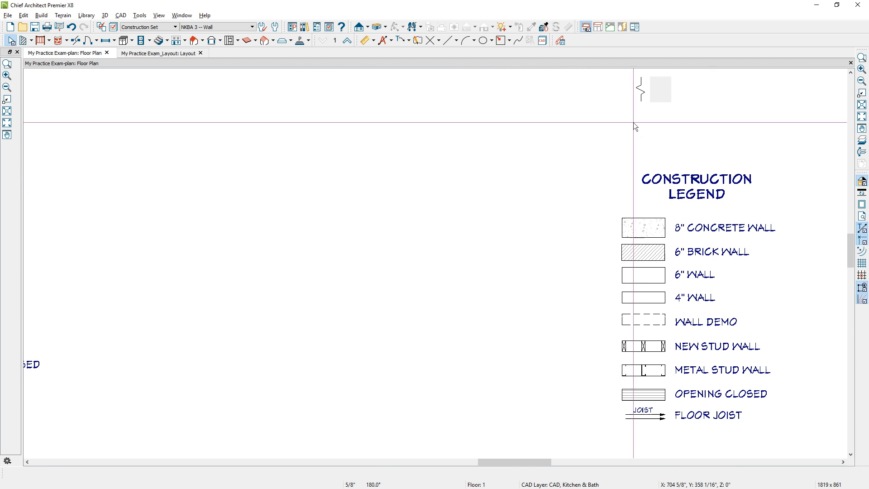
left_click(667, 96)
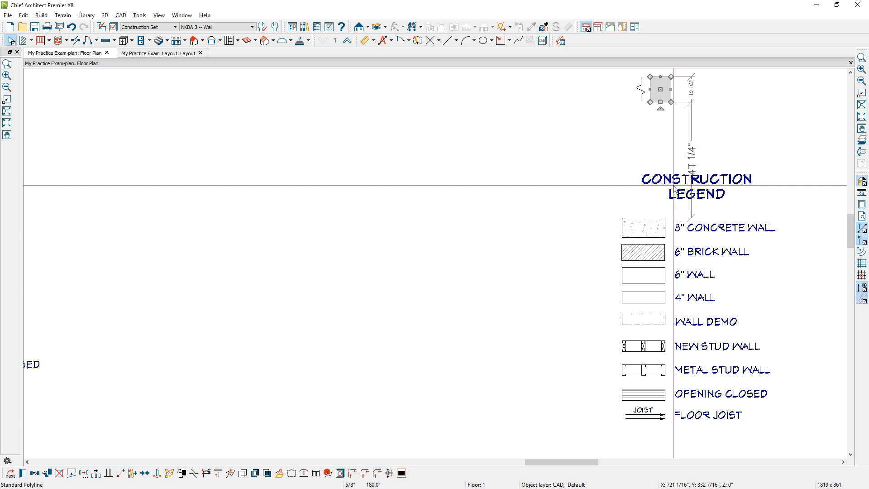
scroll(673, 185, "down", 4)
middle_click_drag(316, 291, 491, 167)
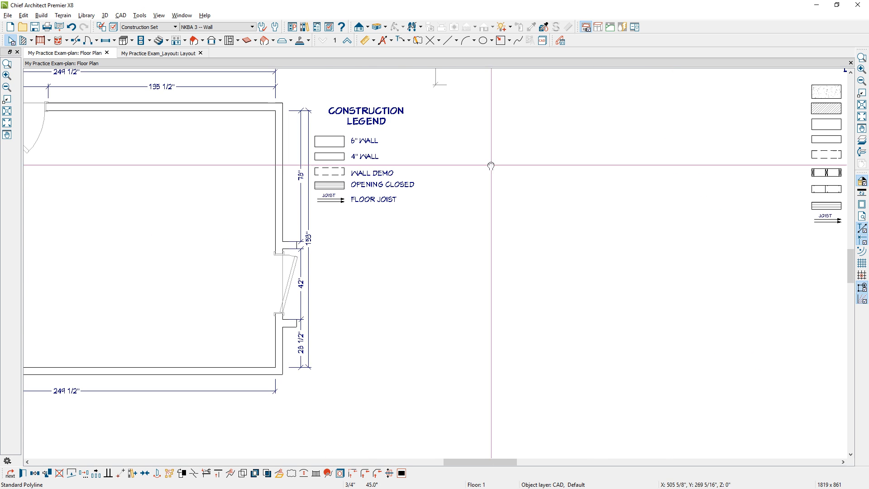
scroll(297, 295, "up", 6)
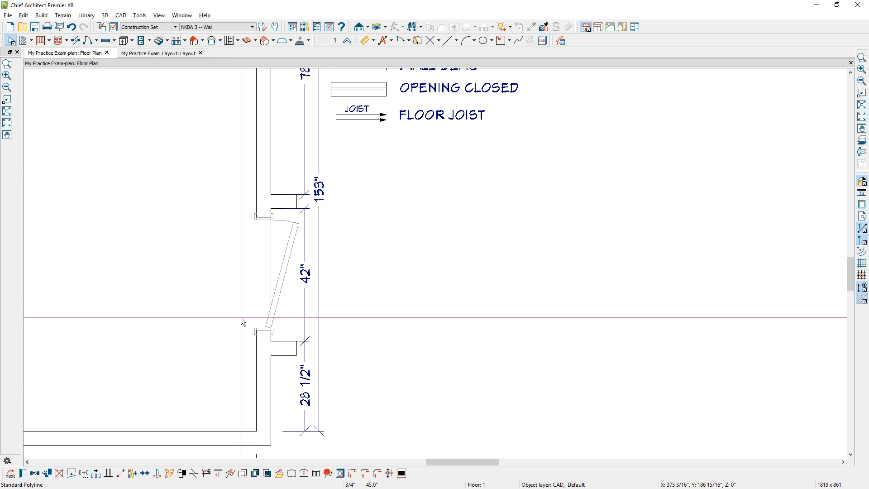
scroll(267, 299, "up", 2)
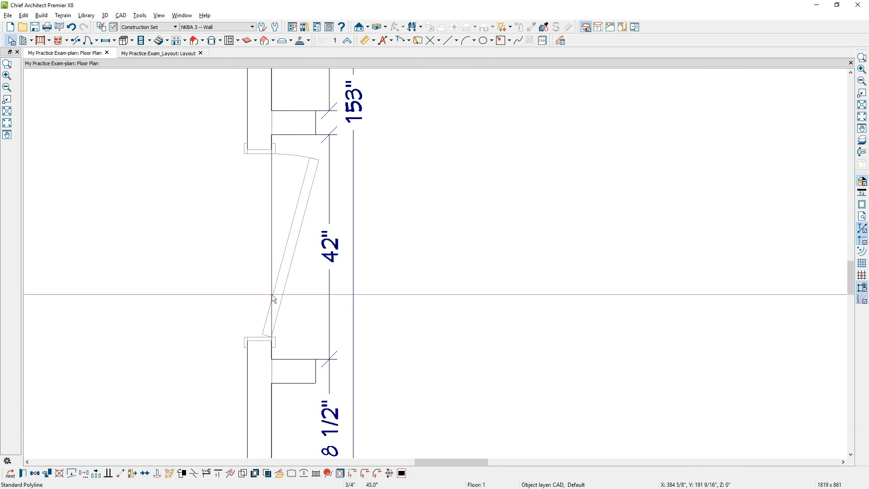
scroll(278, 322, "down", 2)
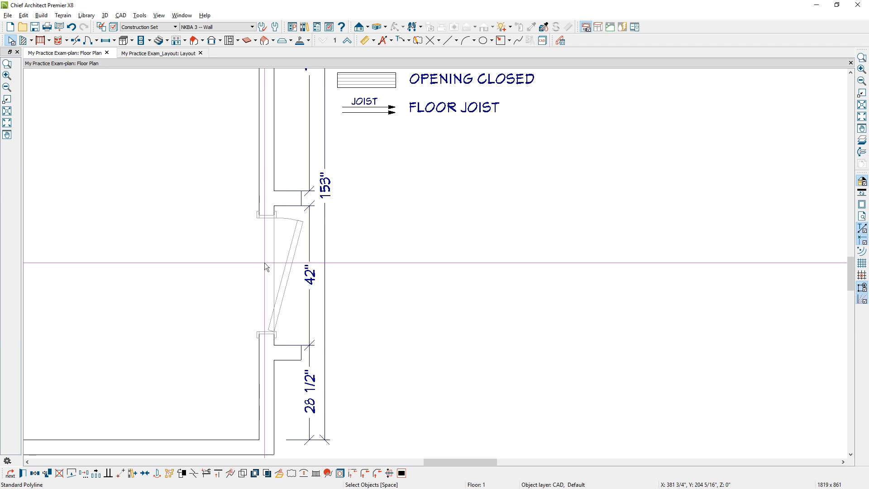
scroll(235, 170, "down", 1)
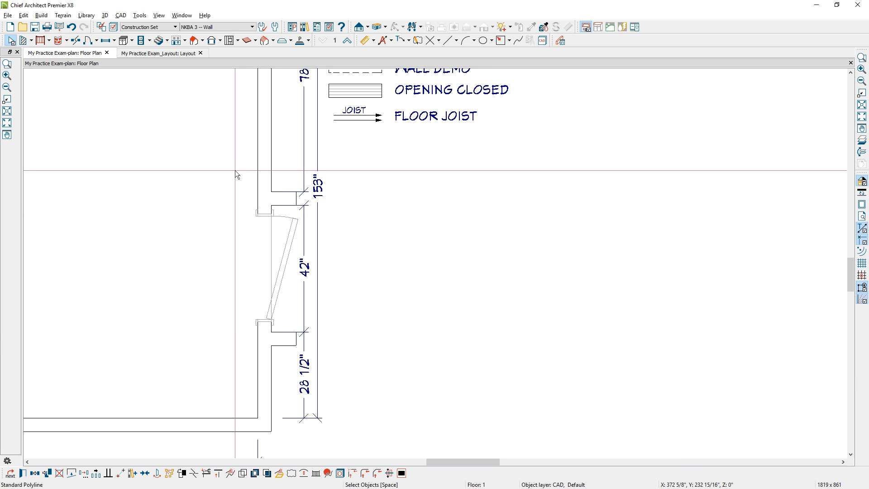
- Draw interior walls enclosing the area outside the east door and stub walls, extending about 17 3/4" from the east wall
left_click(24, 40)
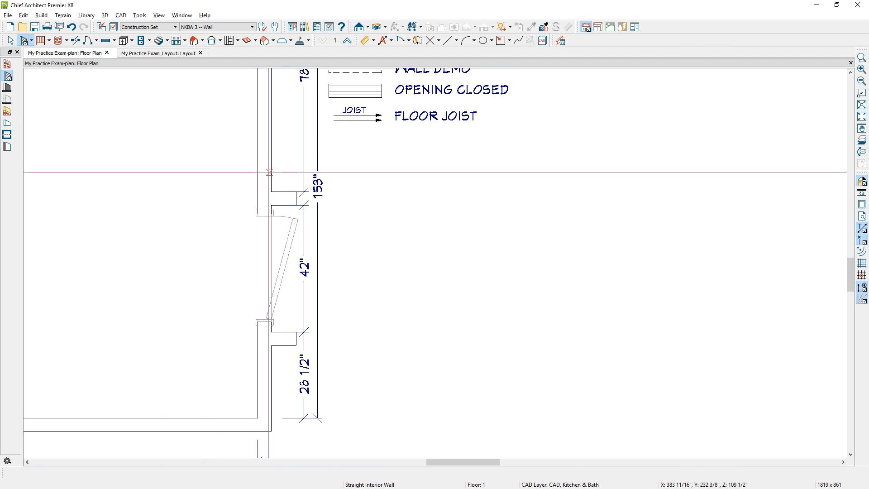
mouse_move(268, 170)
left_mouse_down()
mouse_move(366, 175)
mouse_move(364, 402)
mouse_move(259, 398)
left_mouse_up()
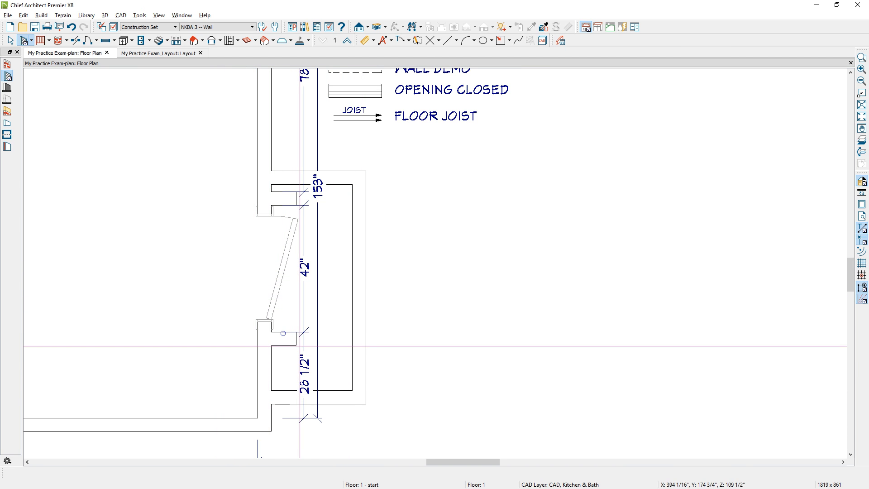
left_click(364, 346)
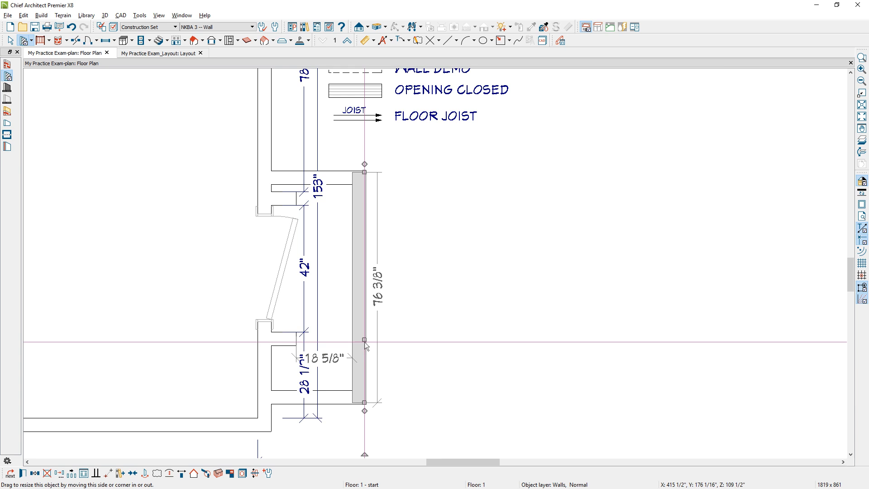
left_click_drag(364, 340, 323, 338)
- Assign the three interior walls enclosing the area outside the east door to the hidden "Walls, No Locate, Temp" layer
left_click(283, 171, "shift")
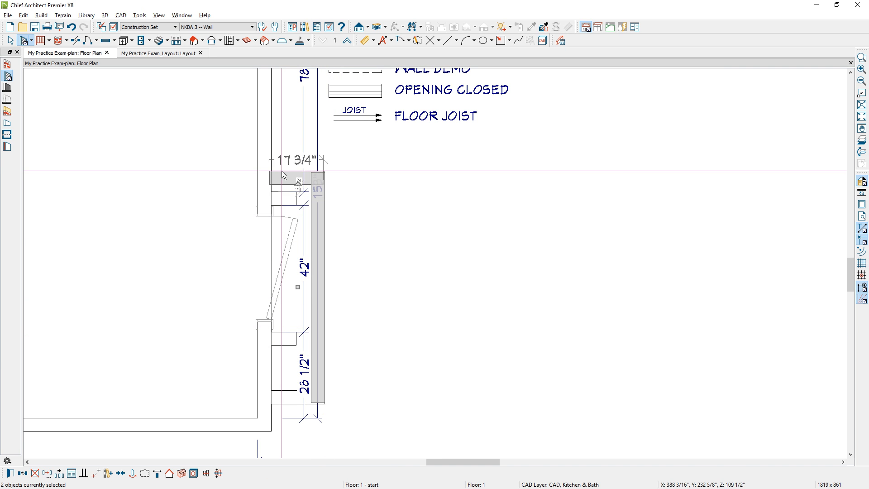
left_click(279, 396, "shift")
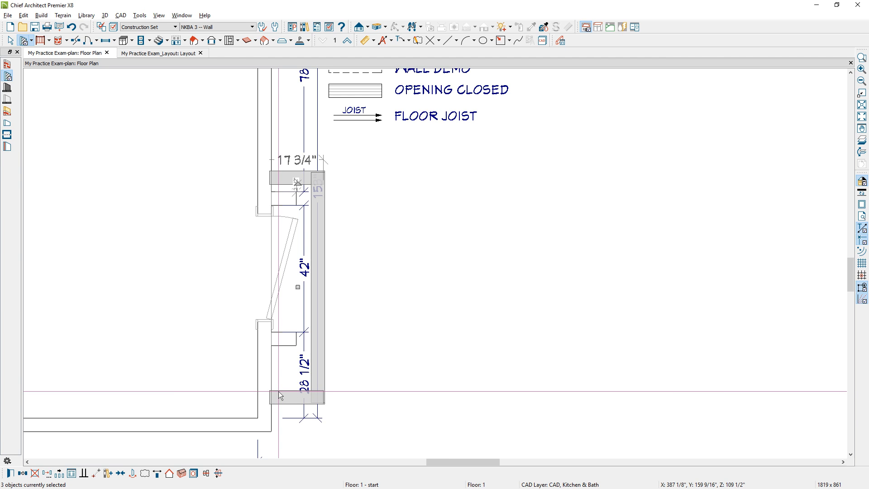
double_click(279, 395)
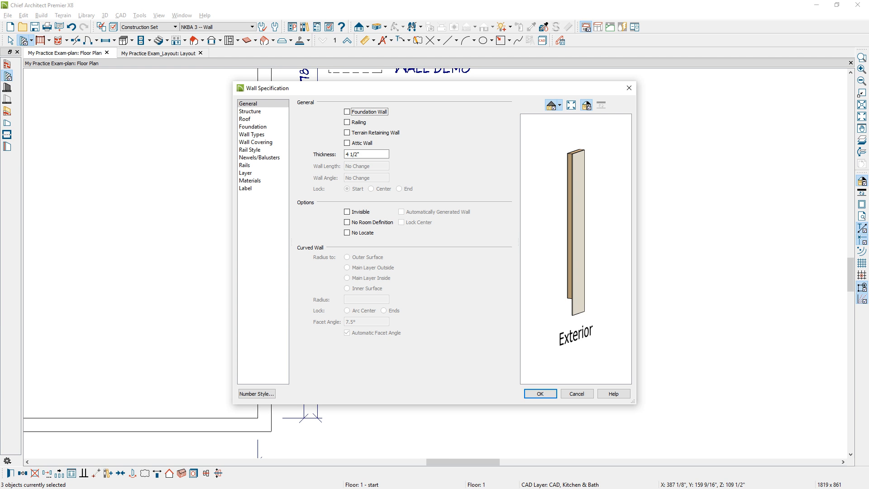
left_click(247, 173)
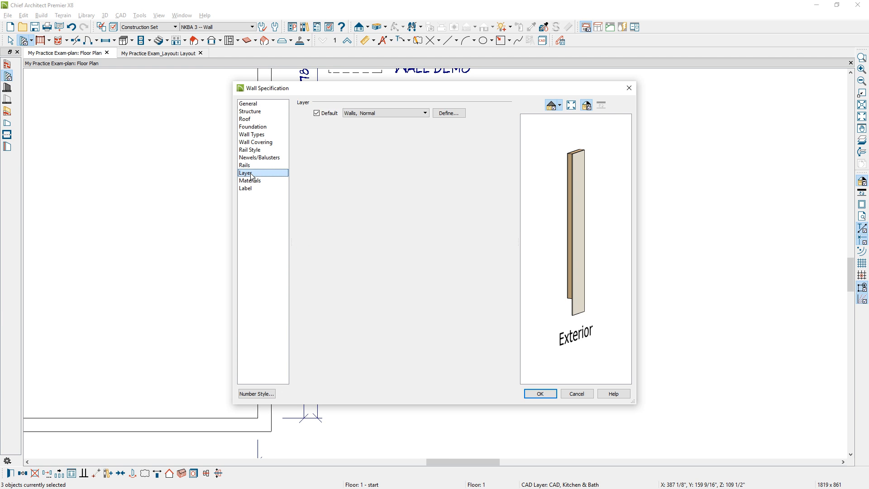
left_click(385, 113)
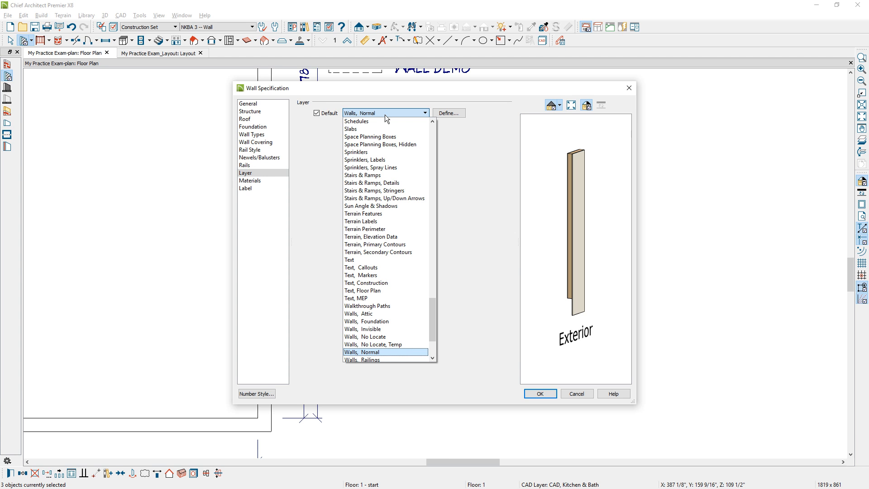
key("Up")
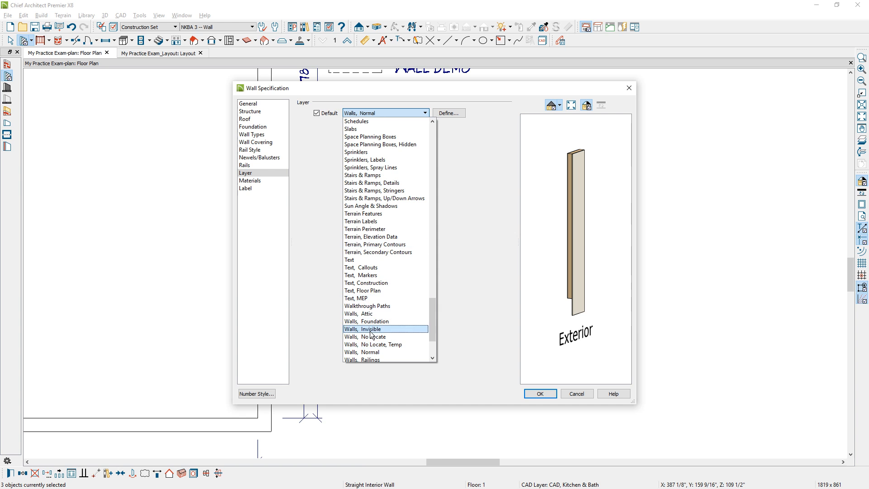
left_click(380, 346)
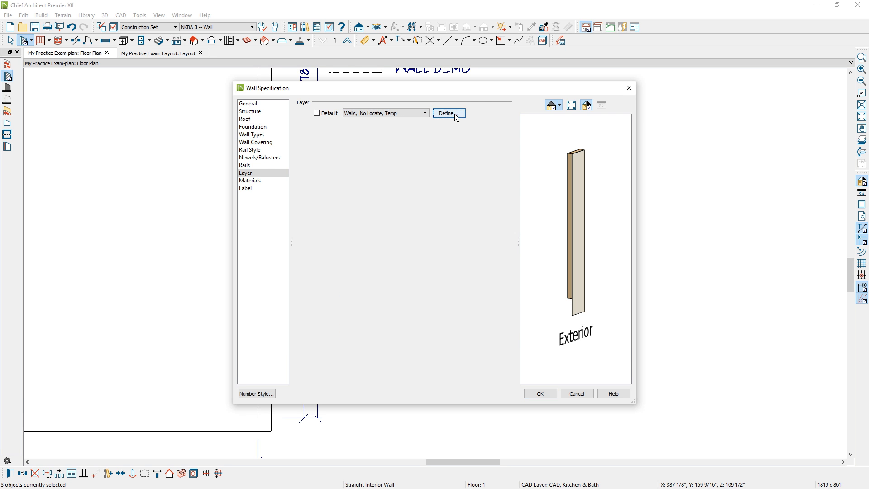
left_click(454, 114)
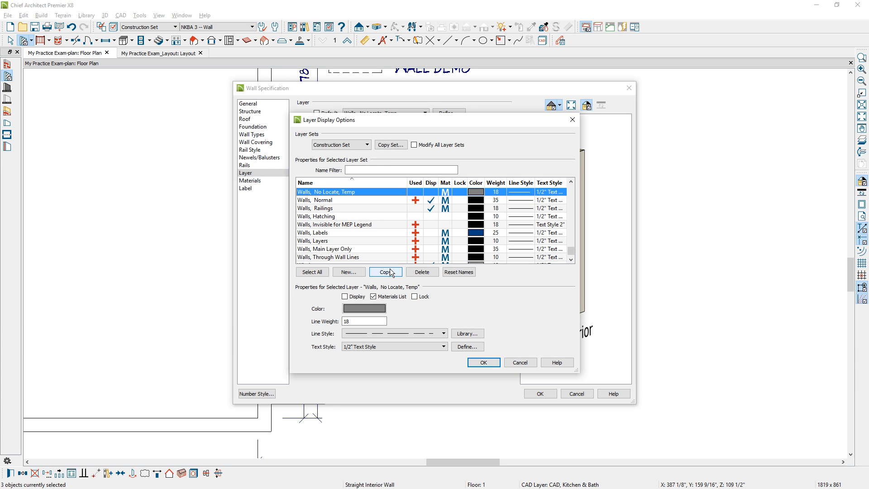
left_click(484, 362)
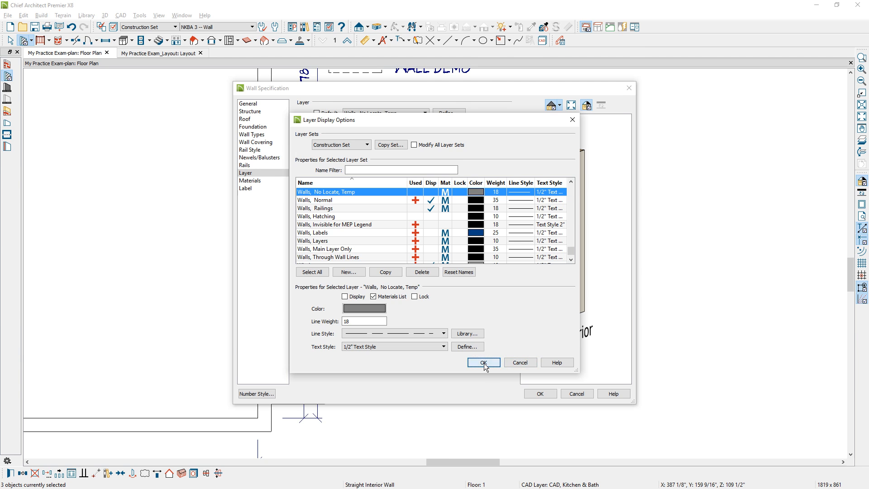
left_click(538, 393)
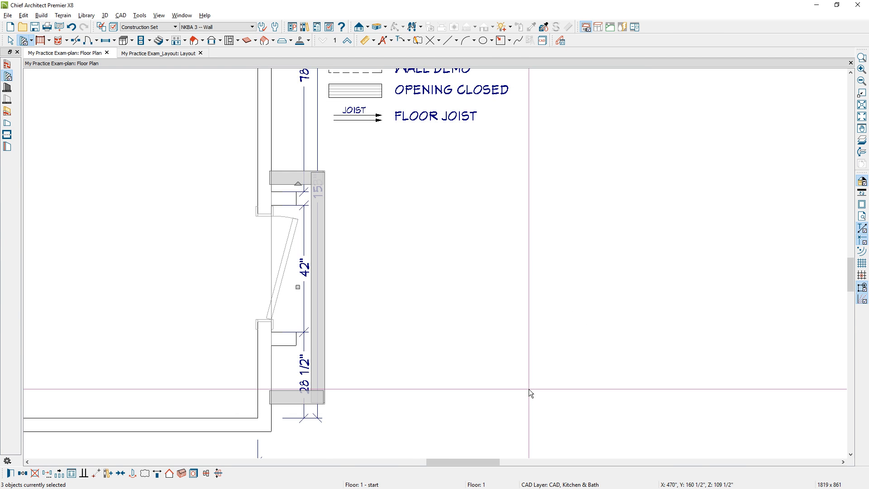
left_click(194, 473)
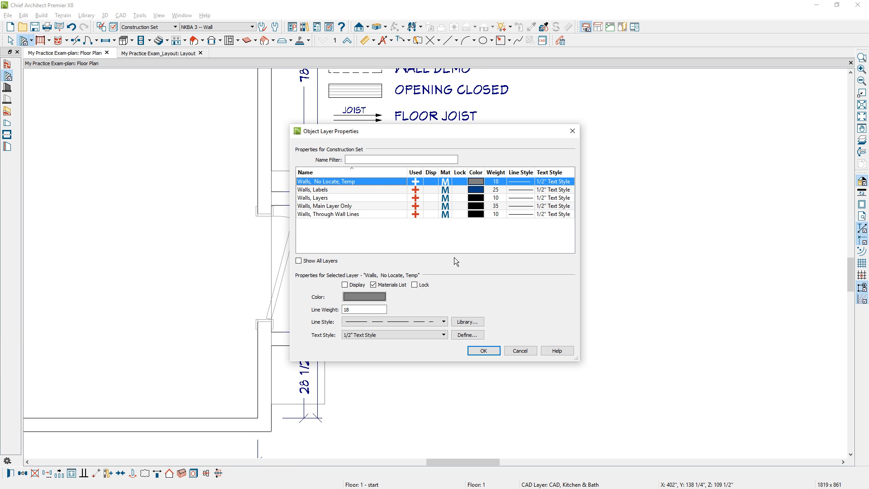
left_click(483, 350)
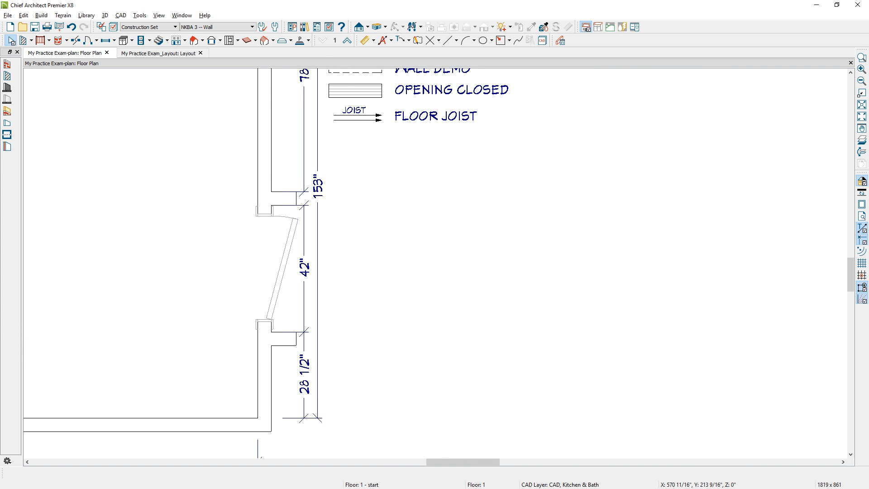
- Examine the break lines and dimensions around the east door in the NKBA_Exam_Plan-Sample floor plan
key("alt+Tab")
left_click_drag(694, 66, 625, 56)
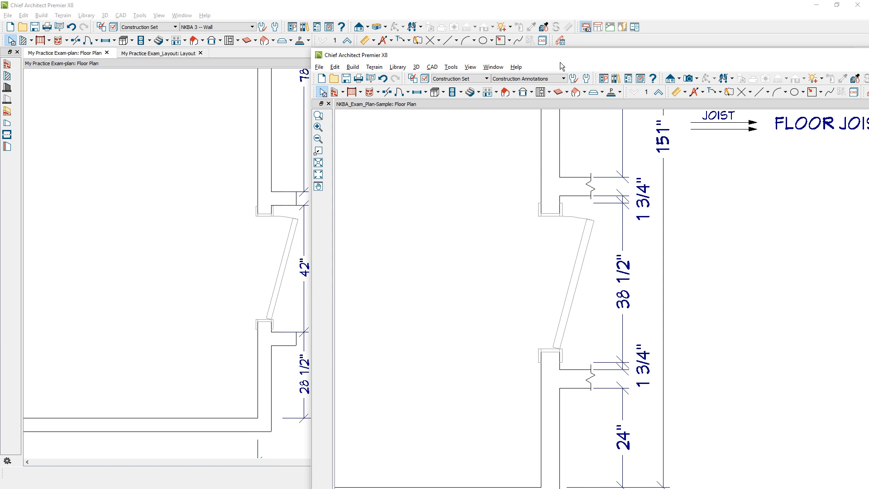
left_click_drag(758, 57, 868, 64)
- Copy the break line symbol from above the full construction legend and place it at the end of the north stub wall
scroll(602, 100, "down", 2)
middle_click_drag(599, 103, 452, 266)
scroll(453, 265, "down", 2)
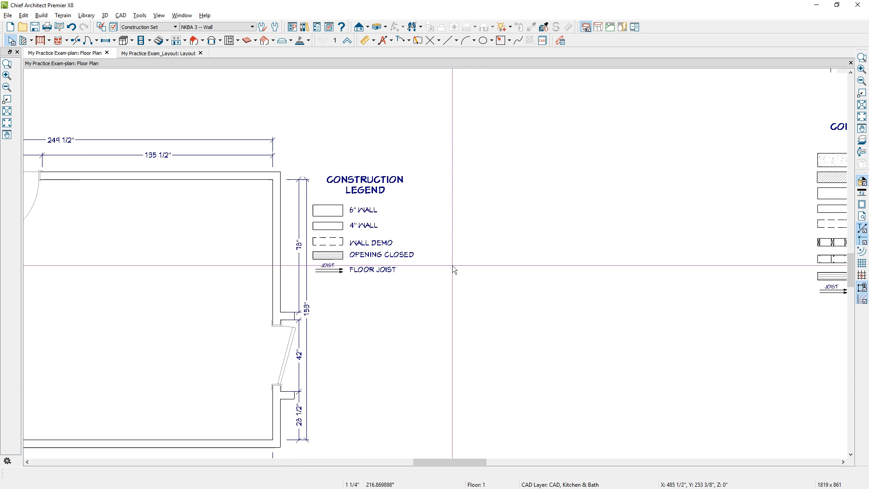
left_click(764, 97)
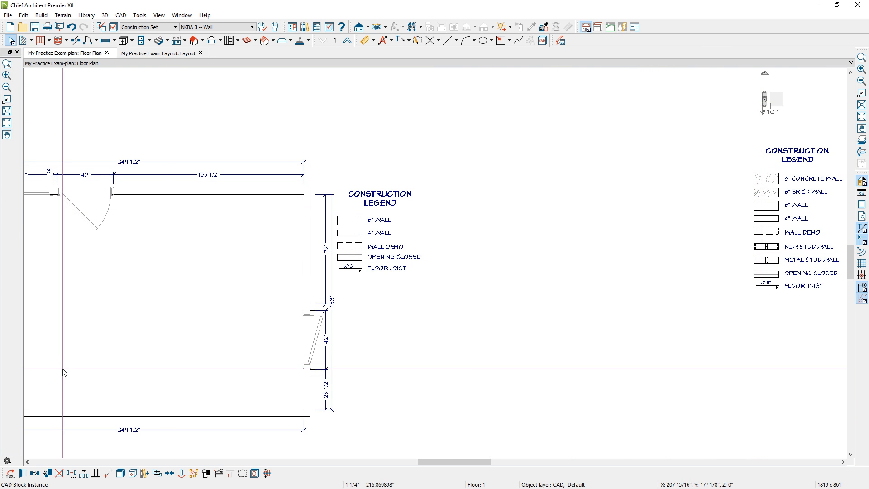
left_click(39, 474)
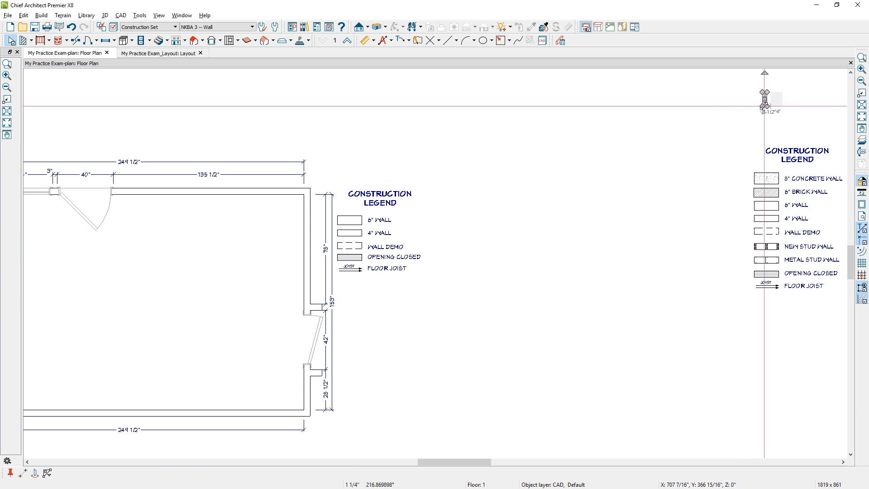
left_click_drag(771, 95, 362, 308)
scroll(362, 307, "up", 3)
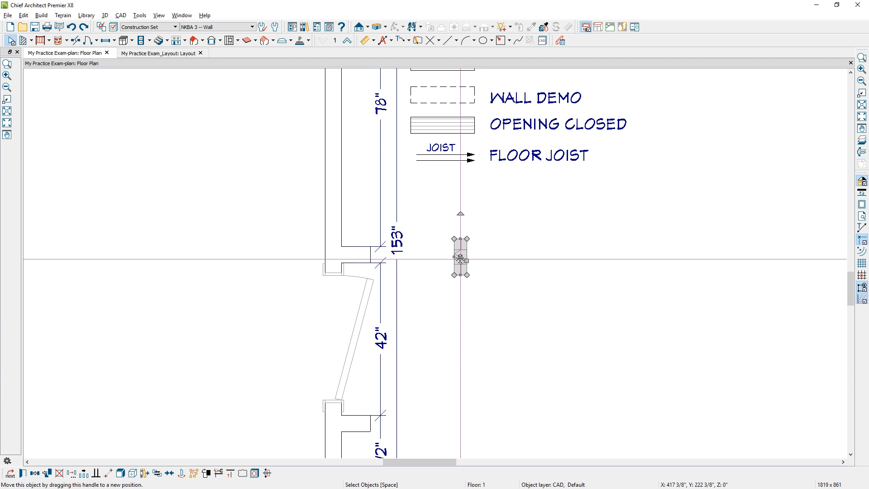
left_click_drag(460, 259, 370, 255)
- Nudge the break line symbol slightly so it covers the end of the north stub wall
scroll(355, 260, "up", 5)
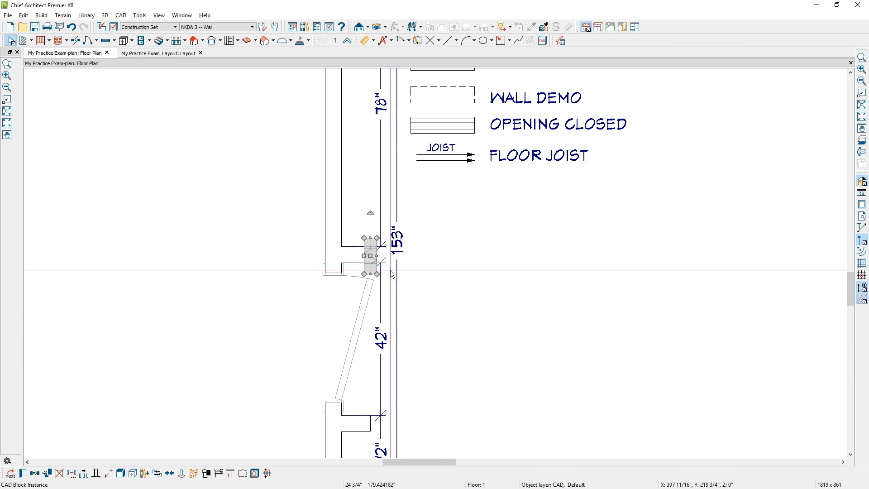
scroll(355, 259, "up", 2)
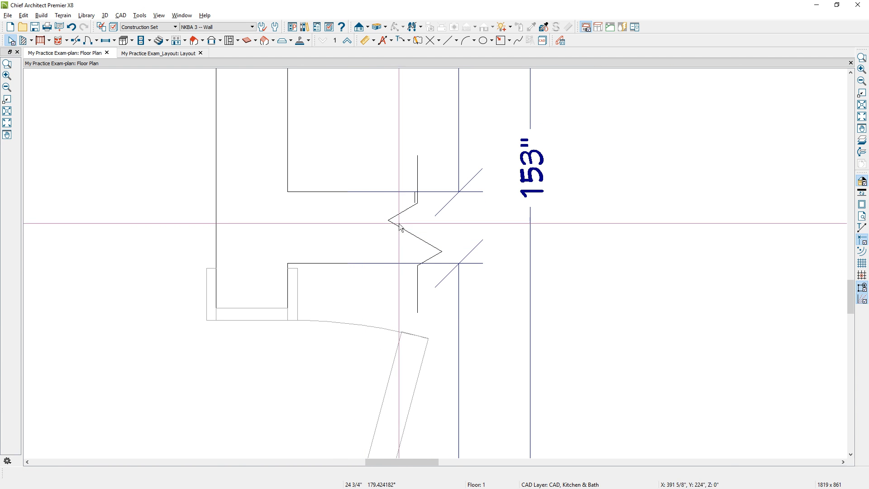
left_click(404, 227)
left_click(428, 253)
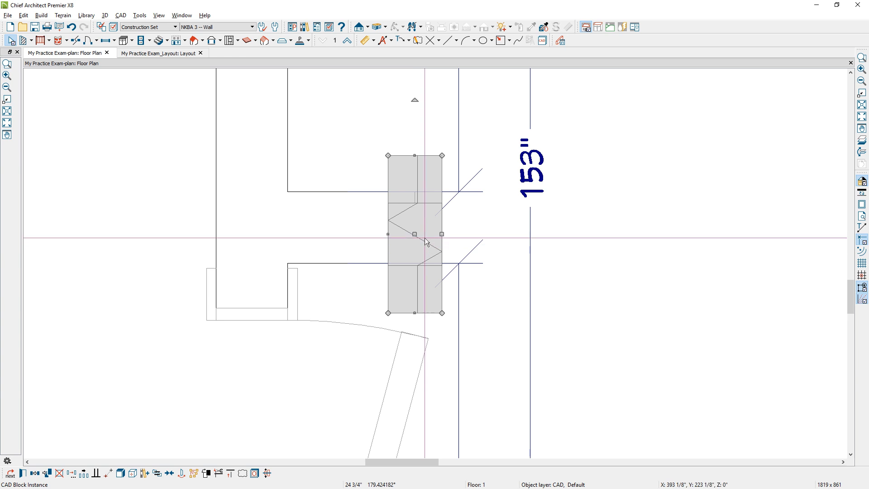
left_click_drag(415, 233, 417, 237)
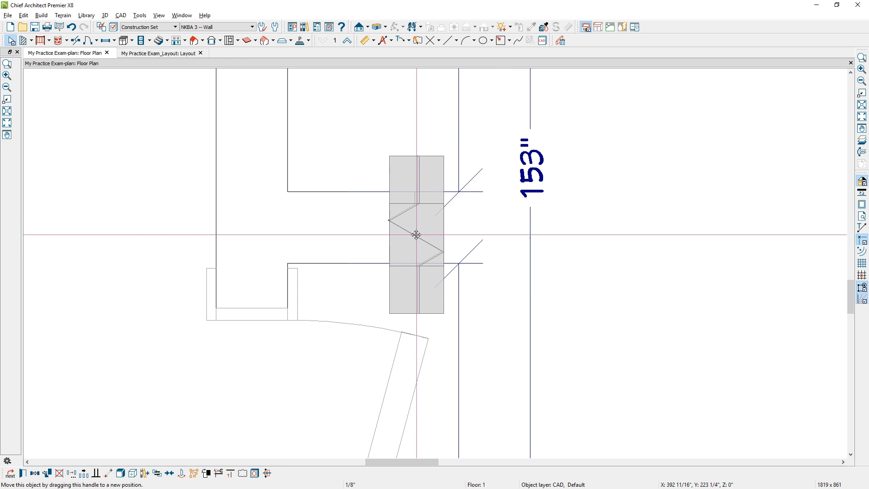
- Copy the north stub wall's break line 46 1/2" straight down onto the end of the south stub wall
scroll(414, 245, "down", 3)
middle_click_drag(413, 253, 413, 214)
scroll(417, 164, "down", 1)
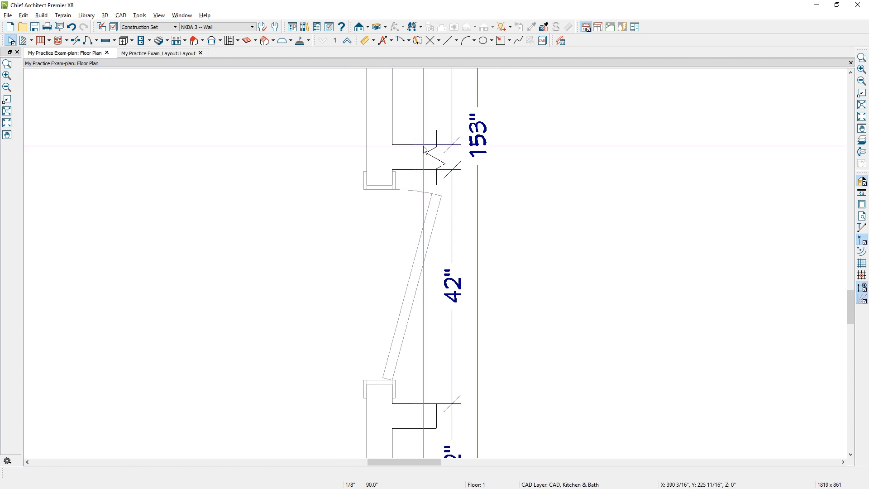
left_click(435, 157)
left_click(34, 474)
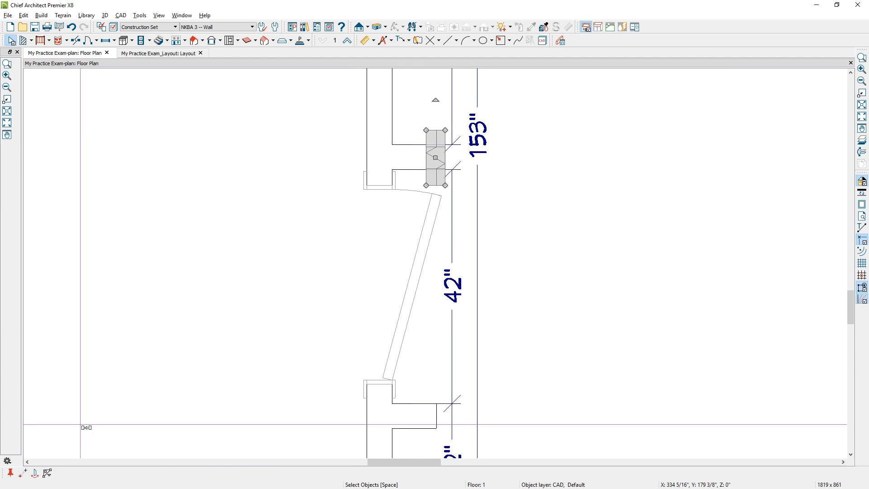
left_click_drag(436, 168, 417, 418)
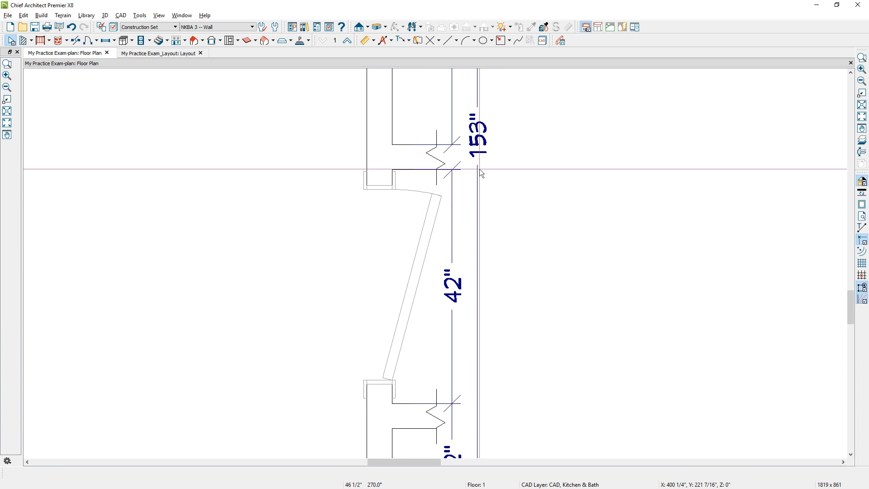
- Shift the overall 153" dimension line on the east side slightly farther out from the wall
left_click(455, 121)
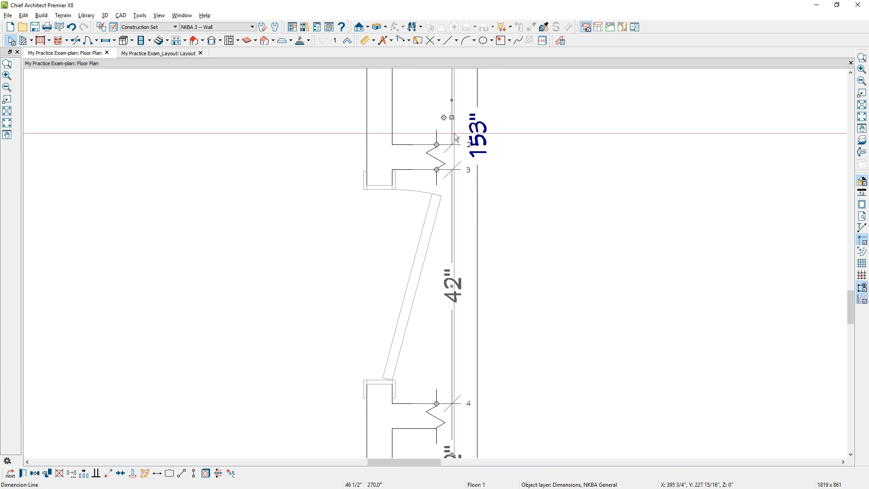
scroll(458, 203, "up", 2)
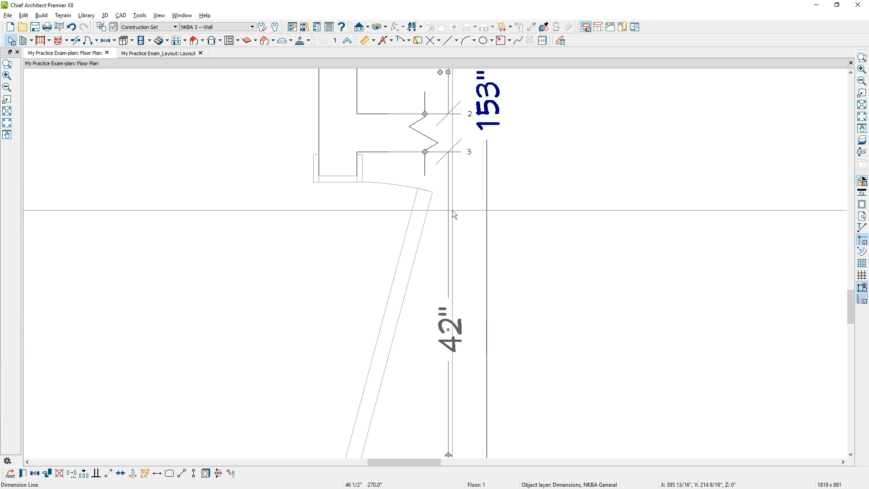
scroll(457, 208, "down", 2)
scroll(456, 209, "down", 2)
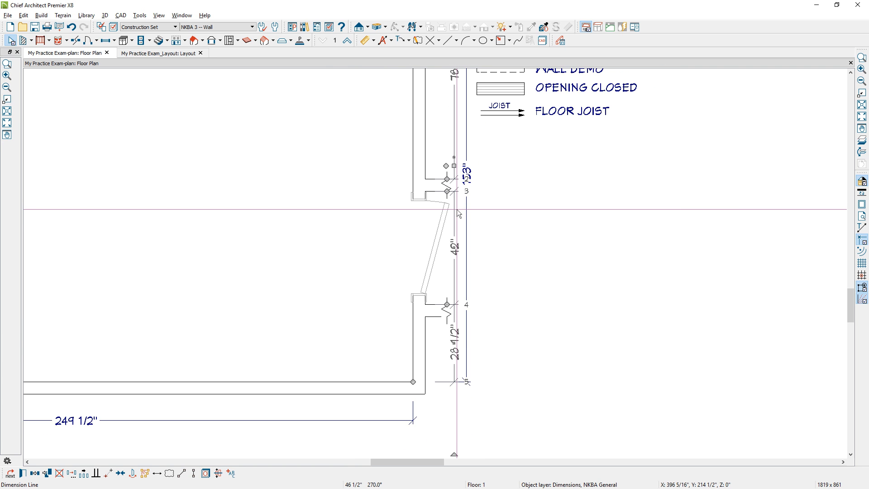
middle_click_drag(457, 209, 451, 349)
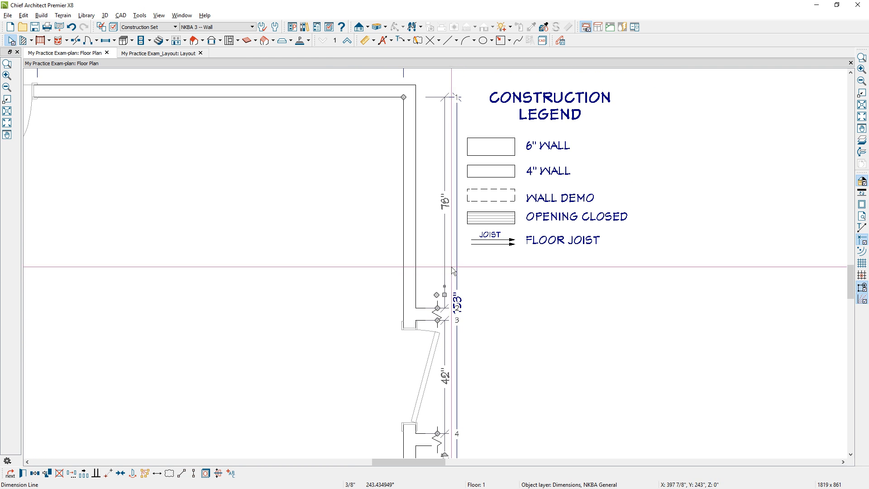
left_click(454, 241)
left_click_drag(452, 241, 458, 241)
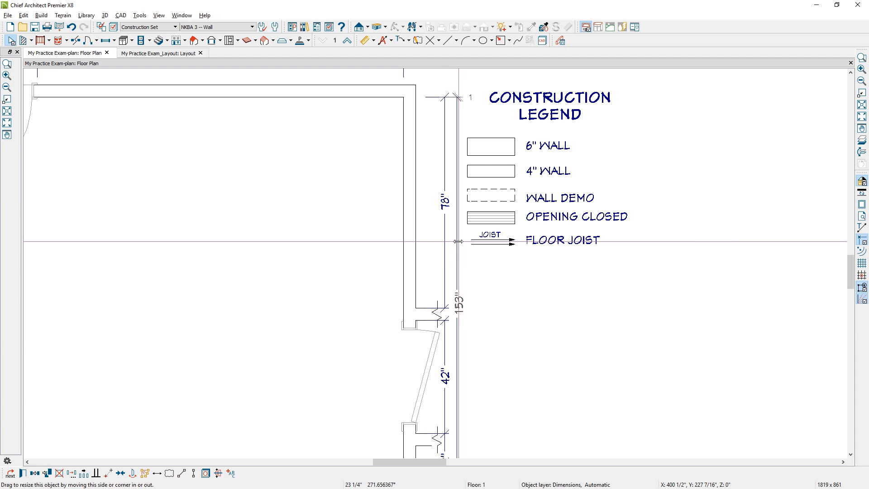
scroll(492, 306, "up", 1)
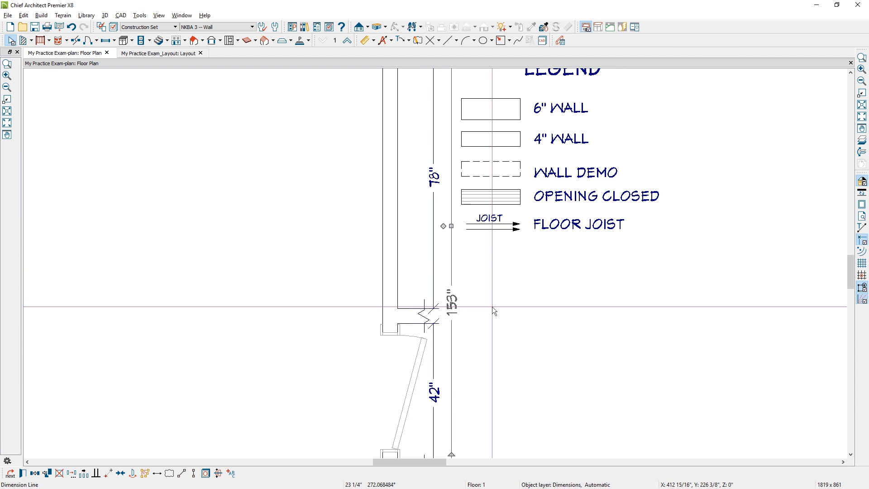
- Shorten the inner east dimension's two extension lines at the north stub wall so they start just outside the break line
left_click(434, 266)
scroll(445, 299, "up", 3)
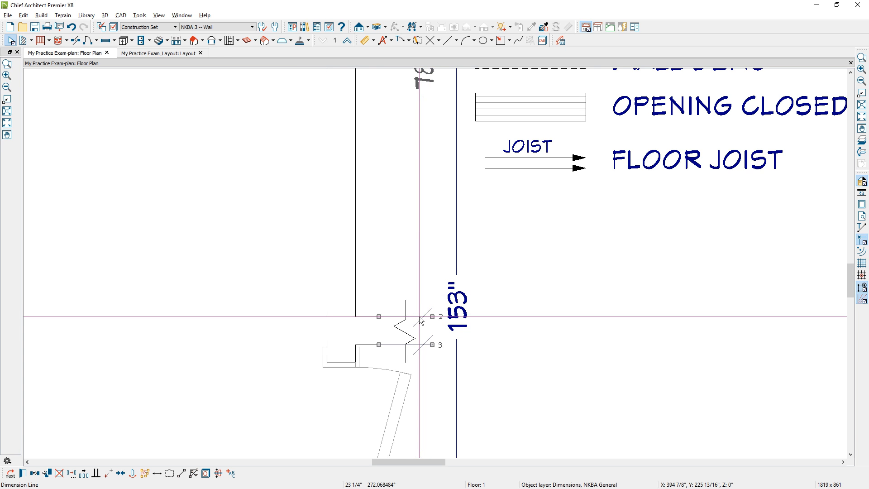
scroll(421, 320, "up", 3)
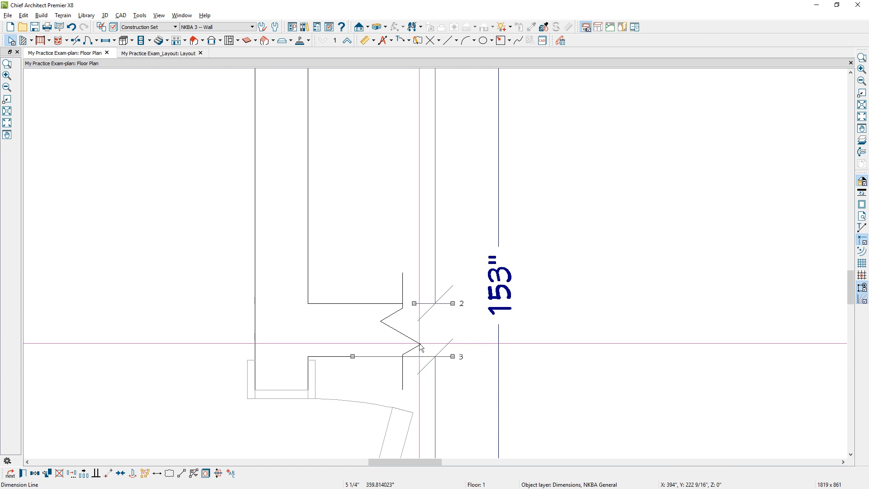
left_click_drag(353, 356, 420, 356)
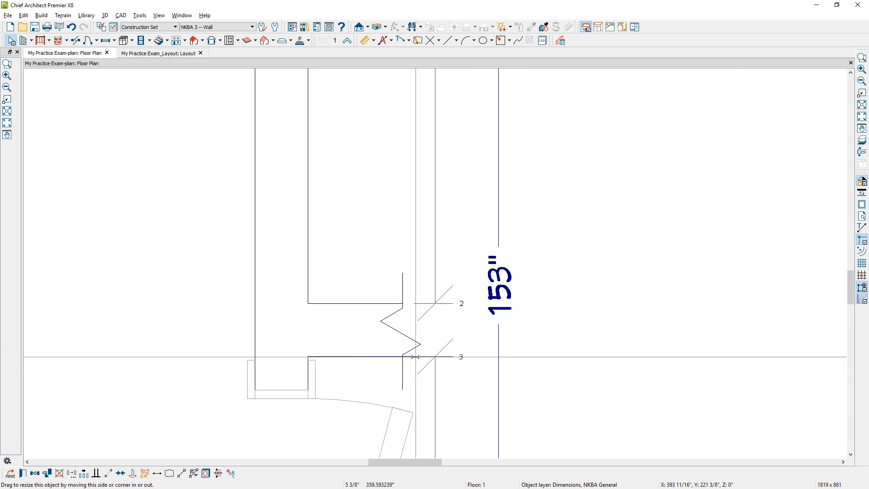
- Shorten the inner east dimension's extension line at the south stub wall so it starts just outside the break line
middle_click_drag(499, 375, 499, 19)
scroll(455, 171, "down", 9)
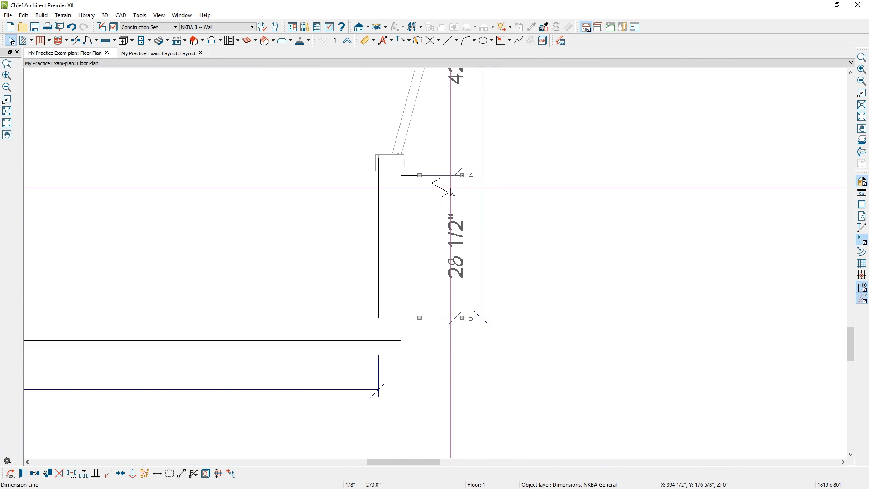
middle_click_drag(450, 217, 439, 290)
left_click(442, 272)
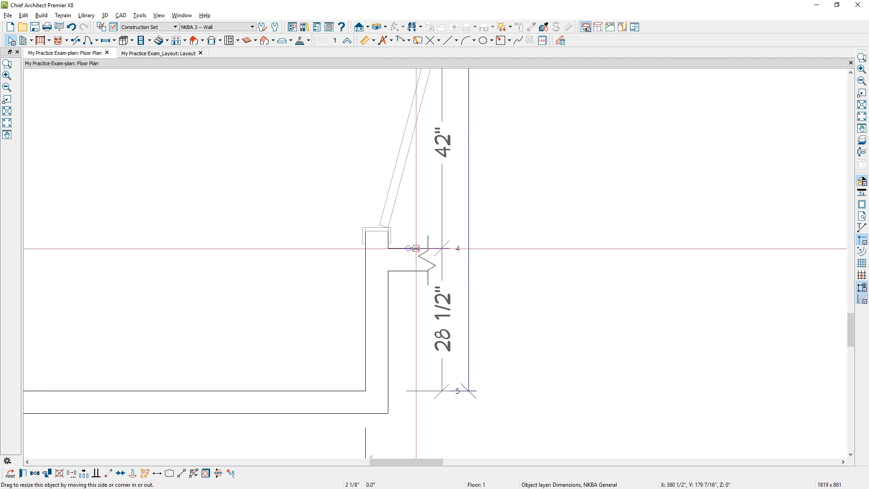
left_click_drag(430, 249, 436, 249)
- Remove the marker for the north stub wall's upper face from the inner east dimension line
scroll(487, 221, "down", 6)
middle_click_drag(491, 210, 481, 240)
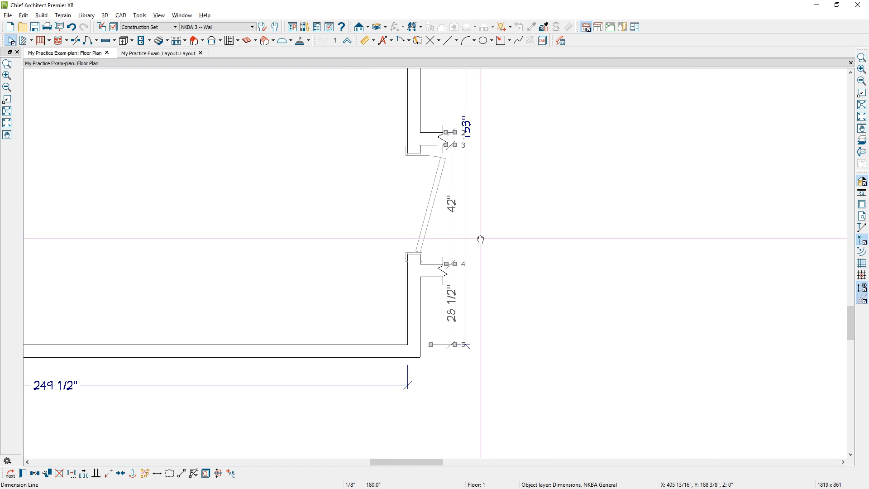
scroll(473, 156, "up", 1)
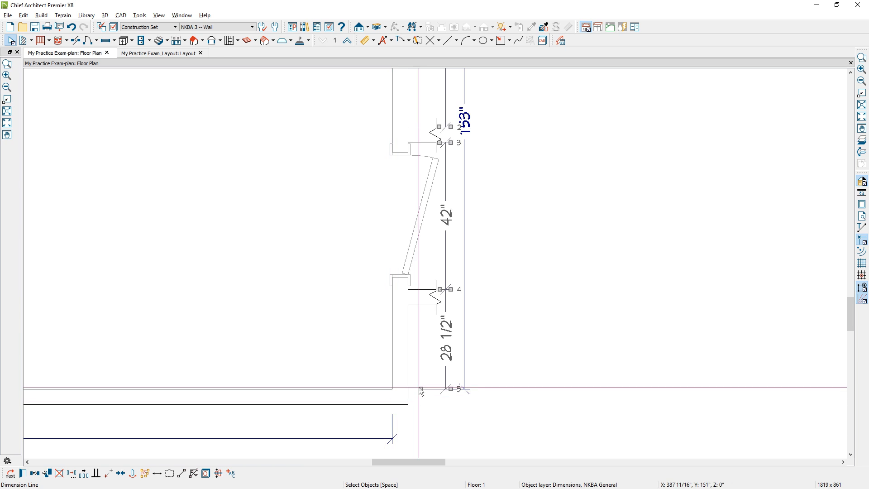
left_click_drag(422, 391, 447, 84)
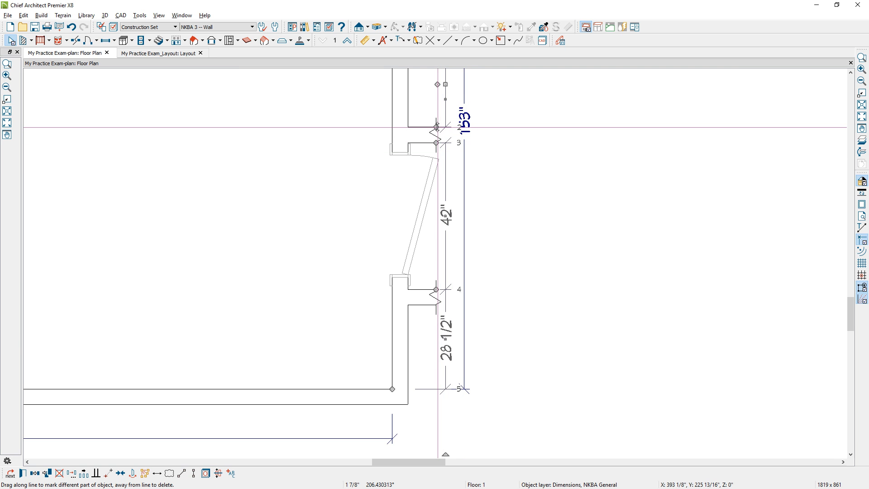
left_click_drag(436, 126, 506, 148)
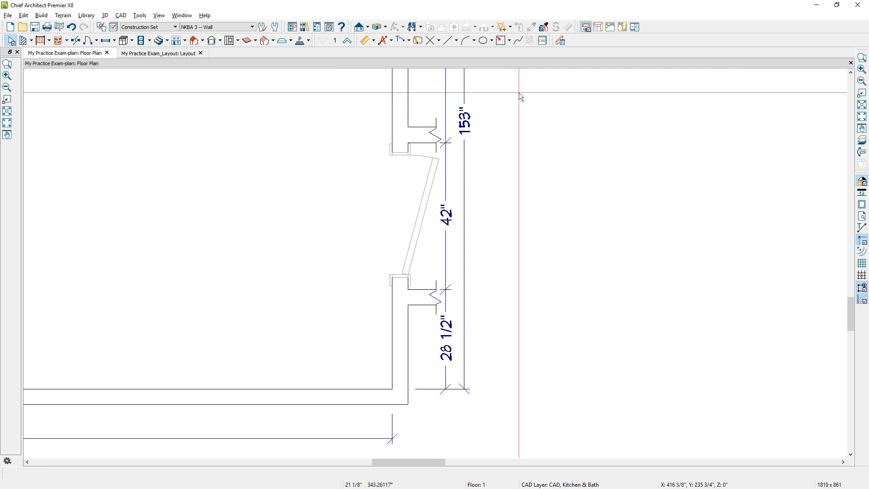
- Shorten the inner east dimension's extension line at the northeast room corner so it starts close to the dimension line
middle_click_drag(520, 93, 515, 410)
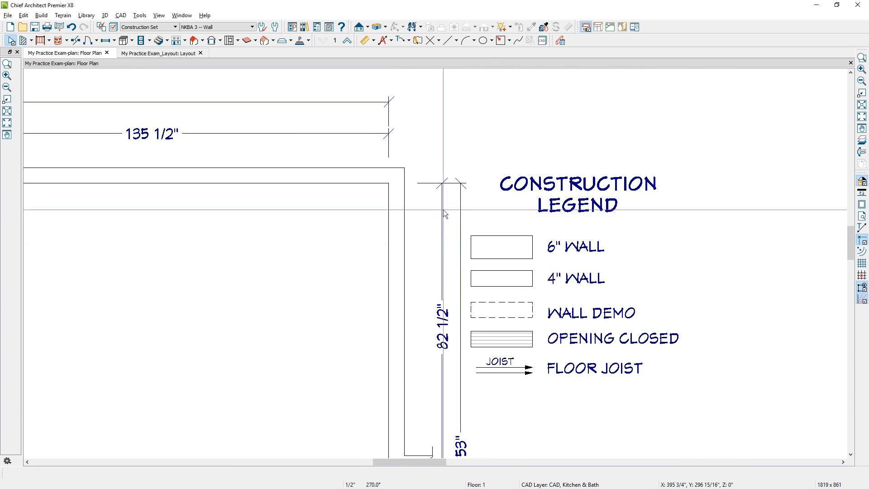
left_click(419, 186)
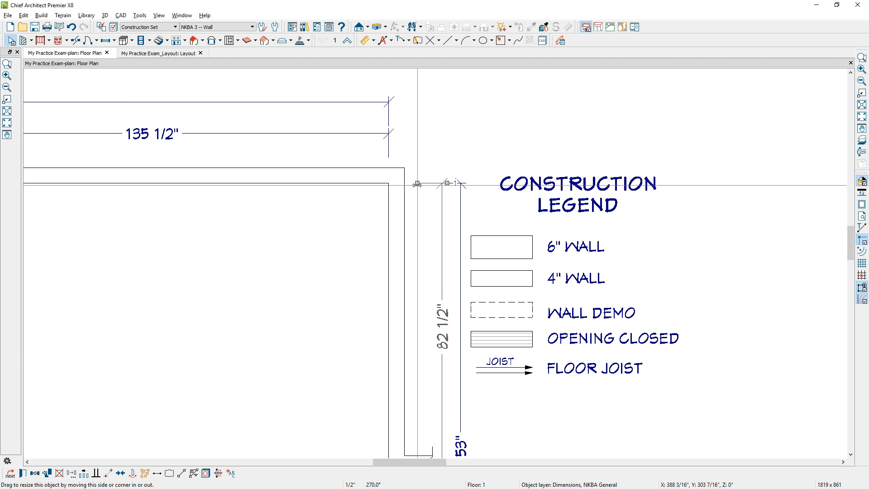
left_click_drag(417, 184, 417, 184)
left_click_drag(417, 184, 438, 184)
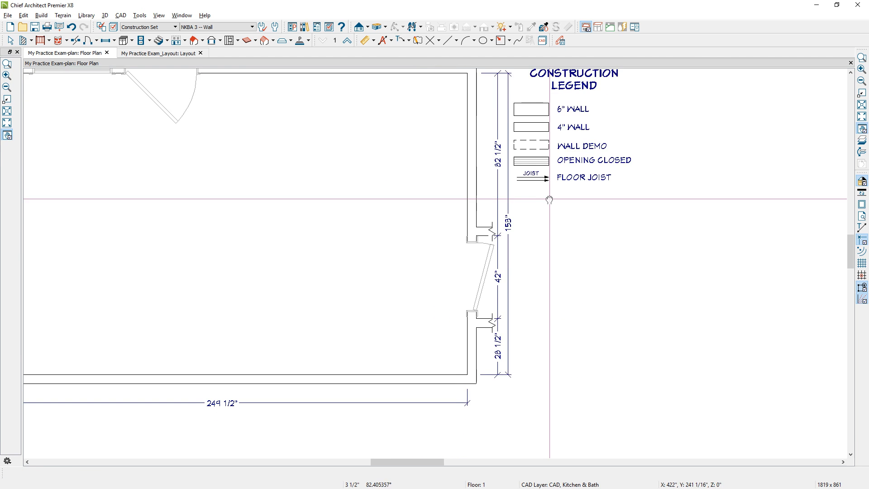
- Set the east door's width to 32"
middle_click_drag(548, 198, 550, 187)
scroll(503, 299, "up", 2)
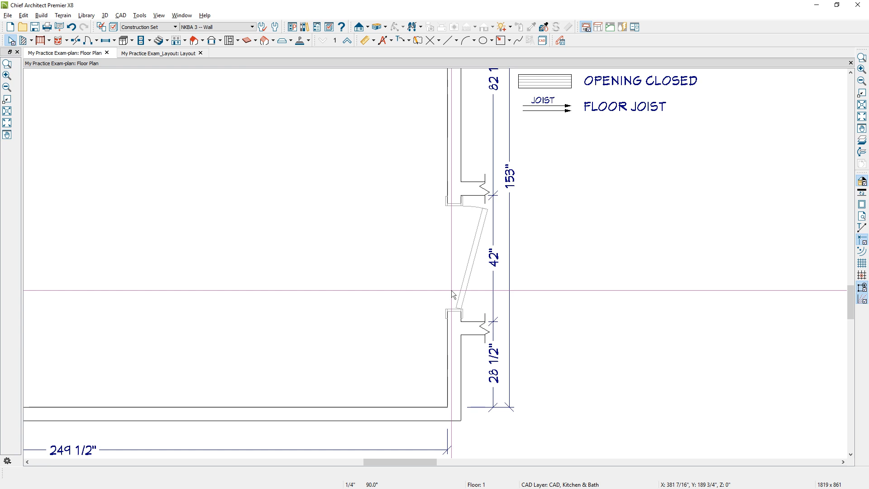
left_click(454, 294)
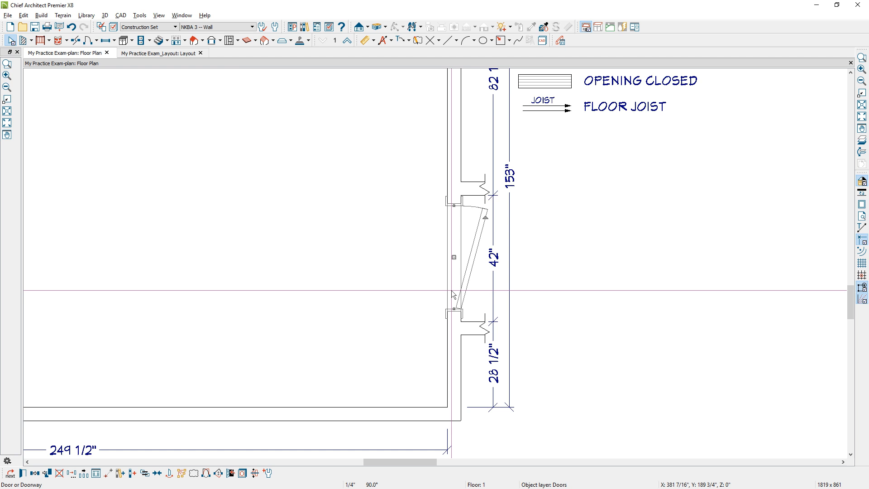
double_click(453, 294)
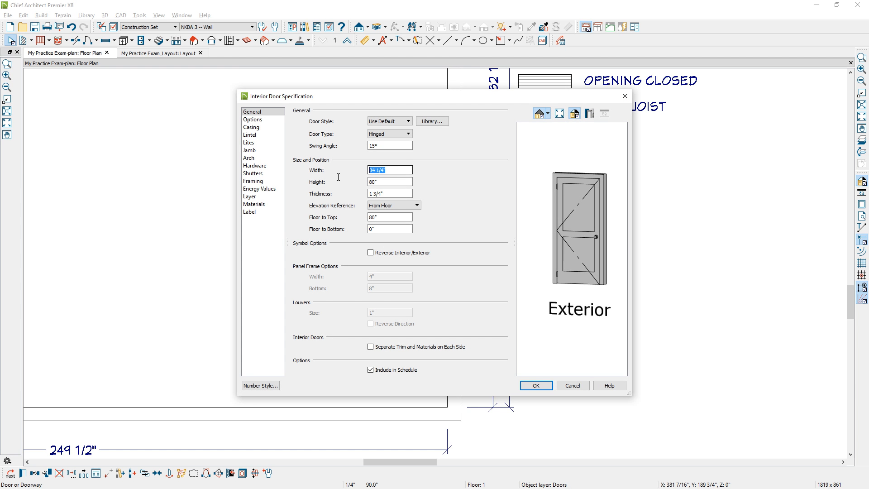
type("32")
key("Return")
- Add the outer edges of the east door's north and south casings as located points on the inner east dimension line
scroll(497, 224, "up", 1)
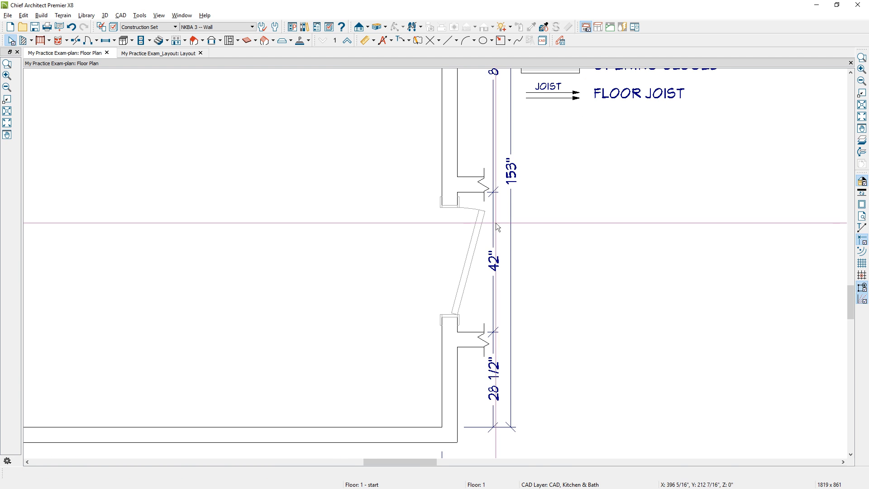
left_click(493, 219)
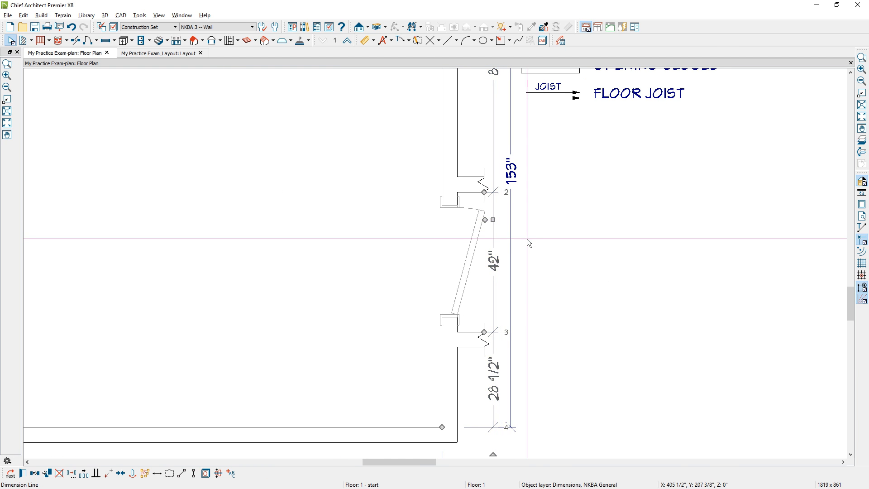
scroll(526, 238, "up", 1)
scroll(482, 219, "up", 1)
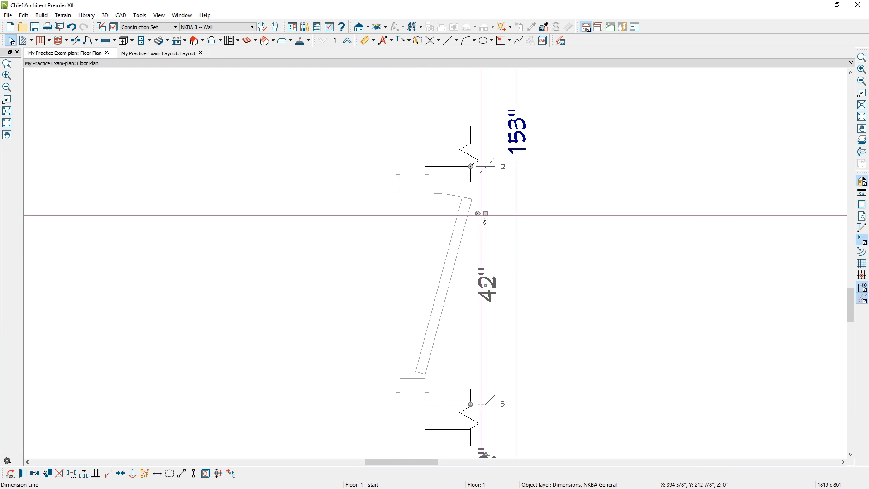
left_click_drag(477, 215, 399, 172)
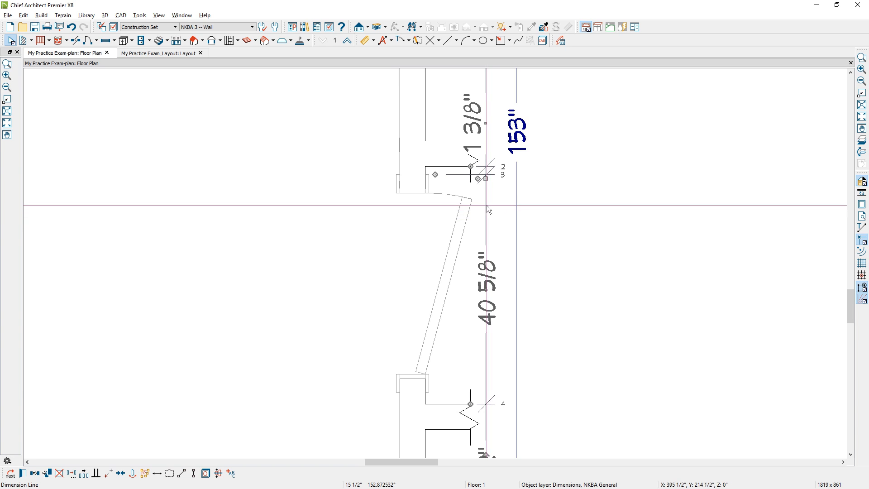
key("Escape")
left_click_drag(482, 215, 399, 391)
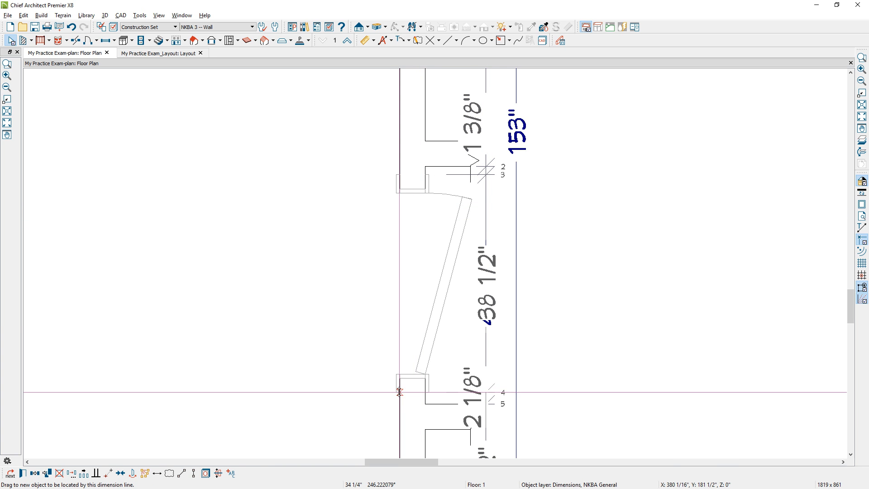
- Reposition the east door by setting the distance from its south casing to the south stub wall to 1.75"
left_click(413, 333)
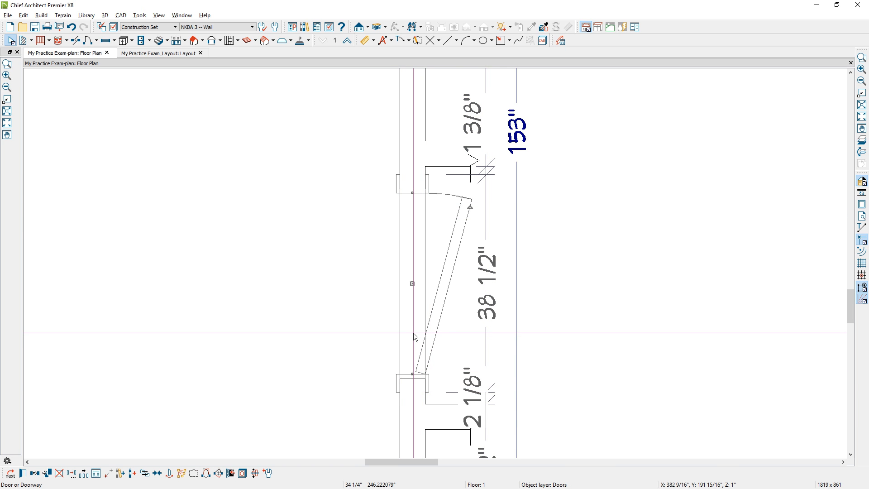
scroll(480, 385, "up", 1)
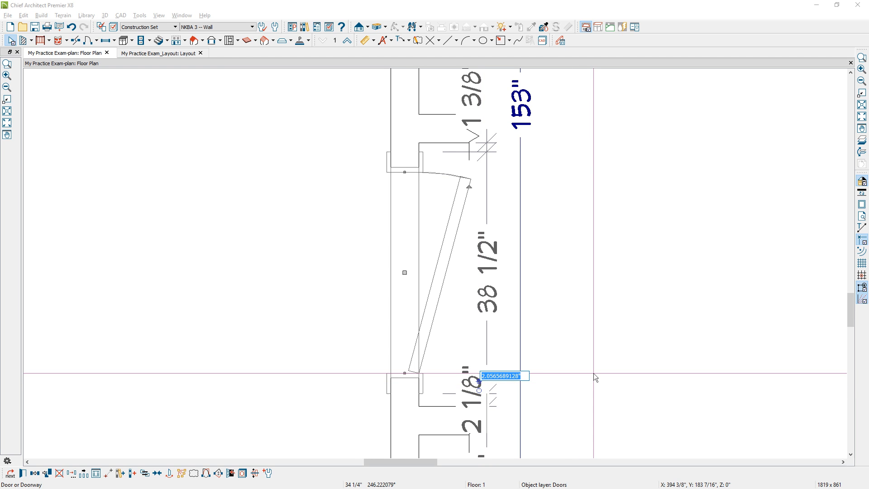
type("1.75")
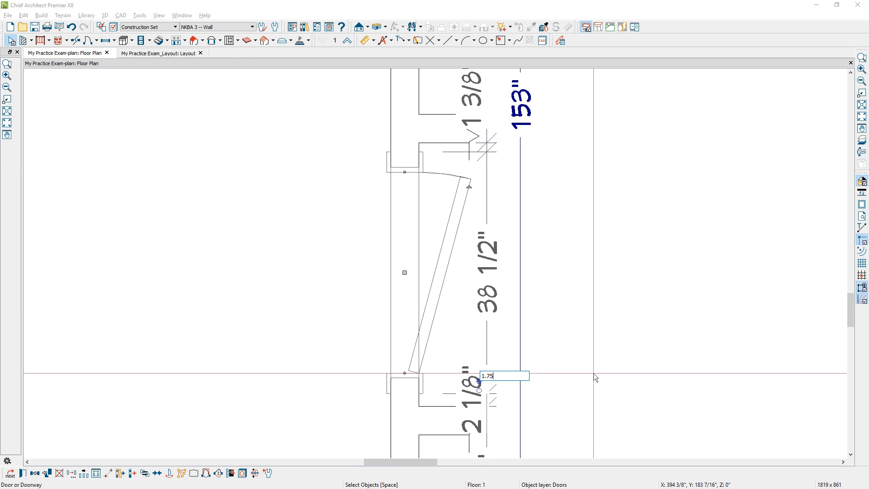
key("Return")
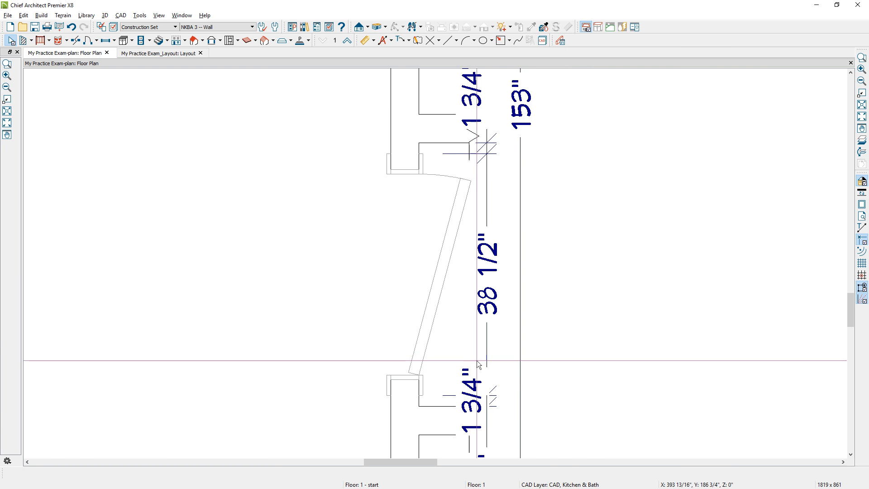
- Move both 1 3/4" dimension labels to the outer side of the inner east dimension line, near the 38 1/2" label
scroll(478, 357, "down", 1)
scroll(478, 355, "down", 1)
left_click(487, 338)
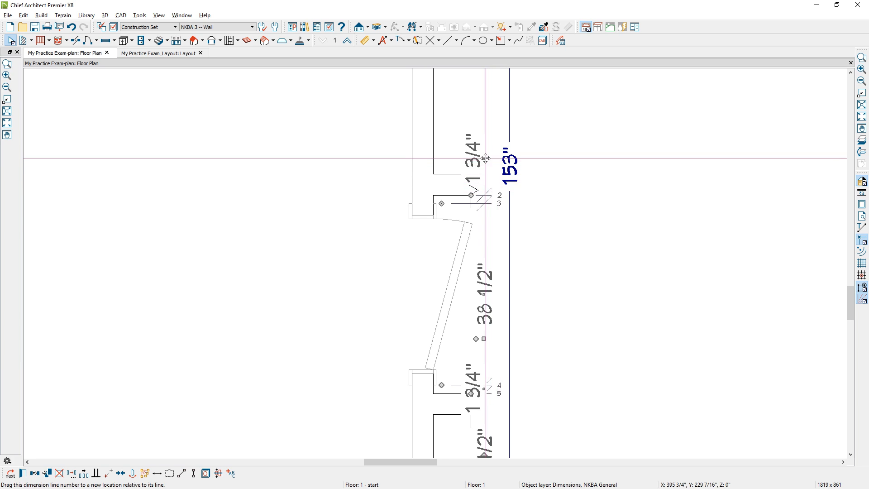
left_click_drag(474, 156, 495, 232)
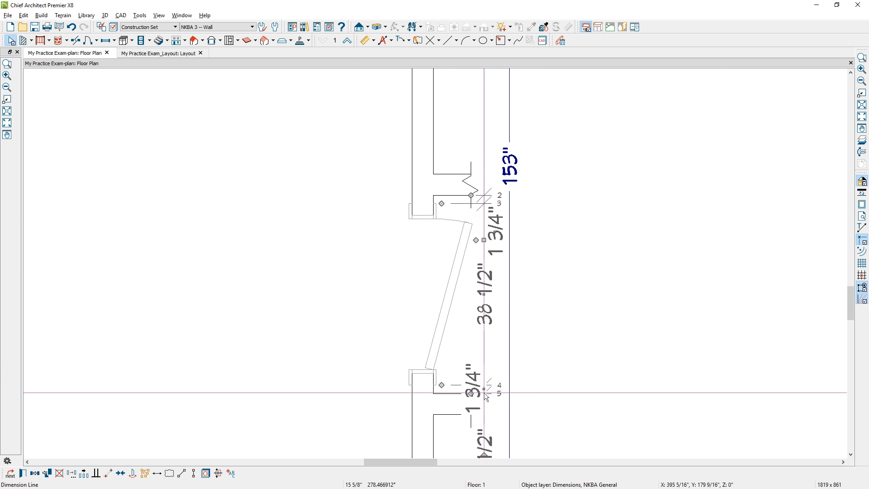
scroll(486, 396, "up", 2)
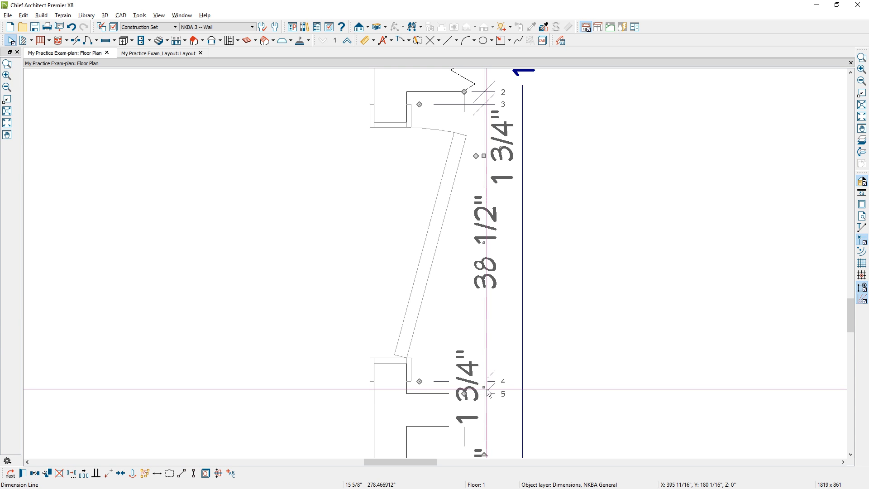
left_click_drag(485, 387, 501, 338)
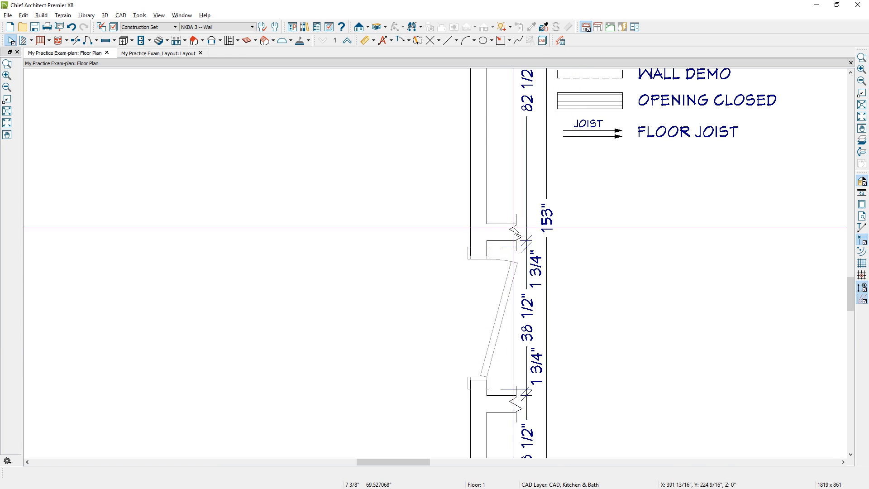
- Break the north wall a short distance east of the door opening
scroll(439, 322, "down", 4)
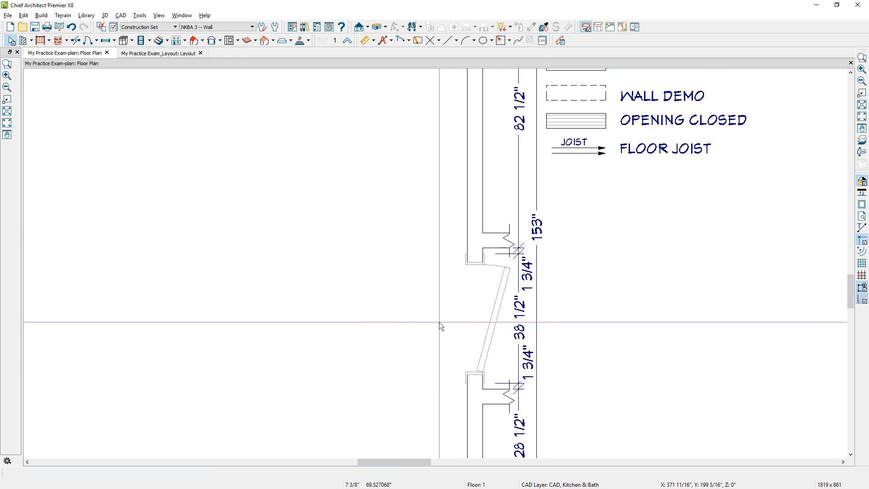
scroll(439, 320, "down", 1)
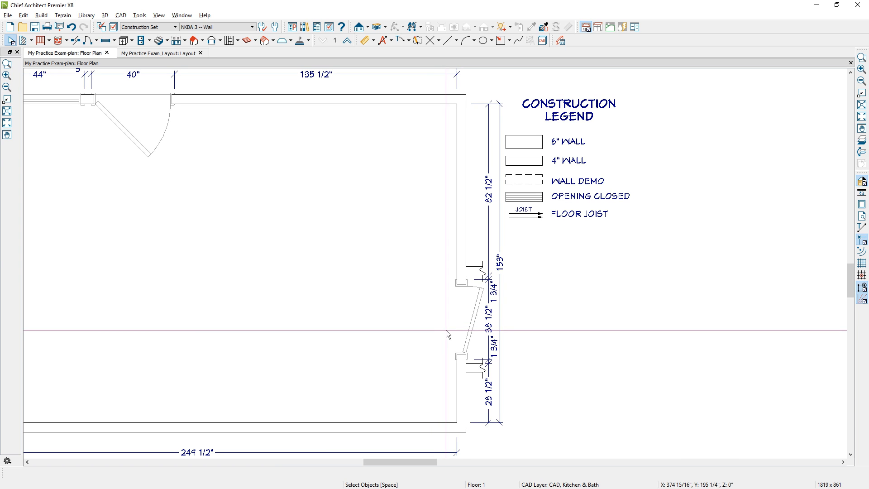
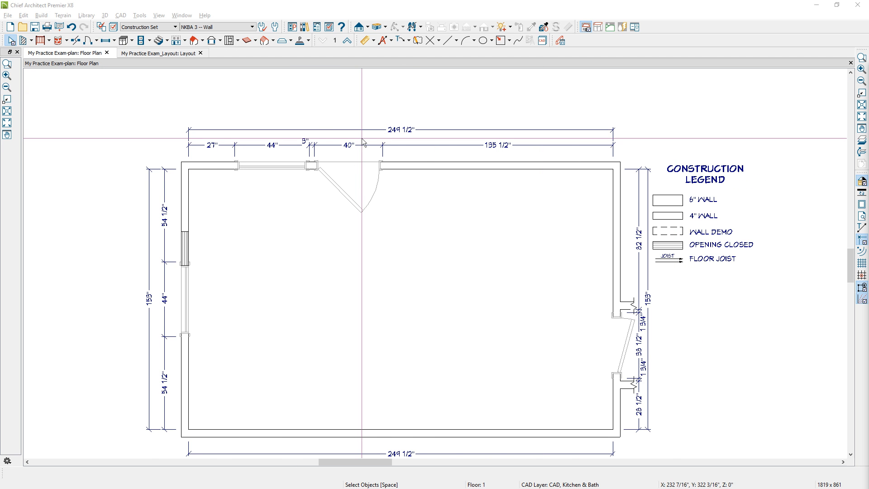
left_click(433, 168)
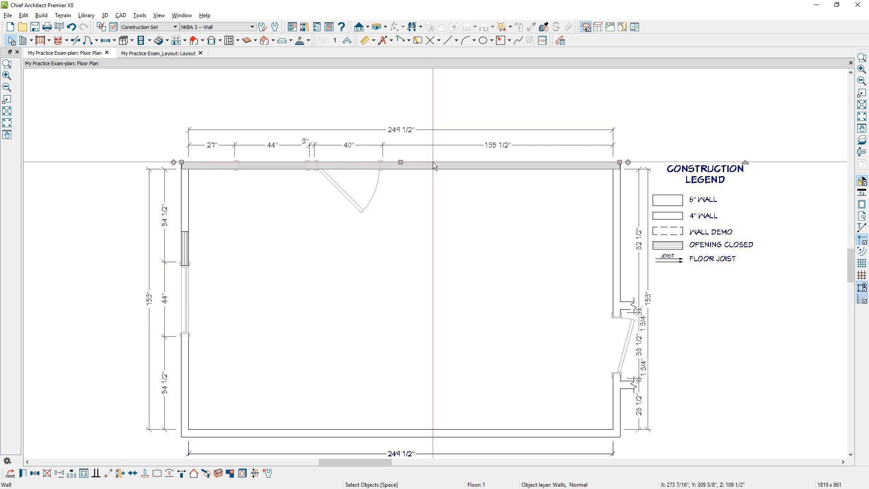
left_click(74, 41)
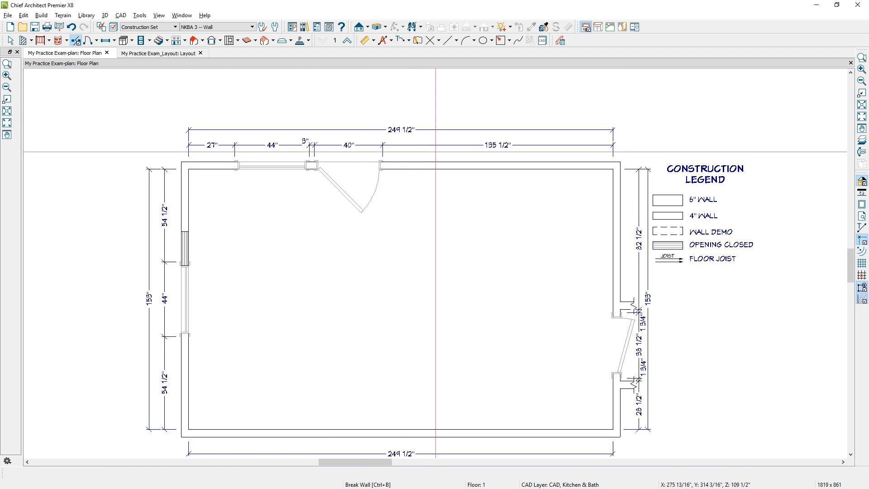
left_click(425, 165)
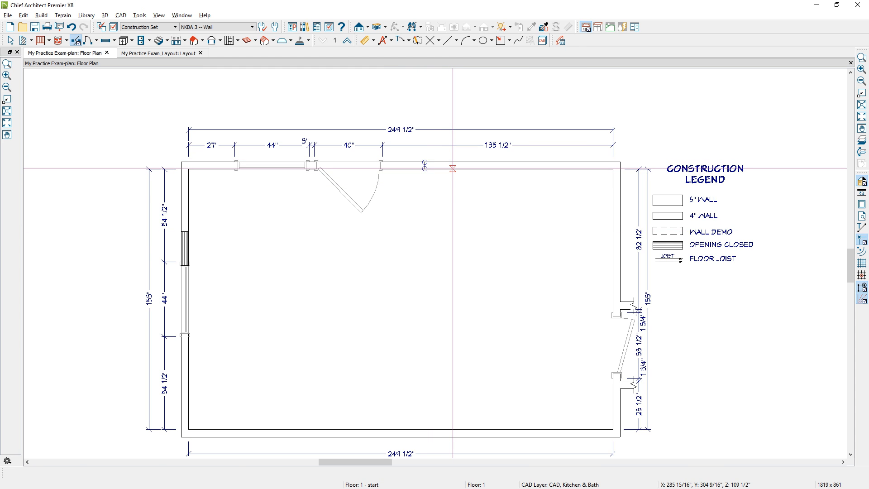
- Set the wall type of the north wall segment east of the break to Interior-6
left_click(453, 168)
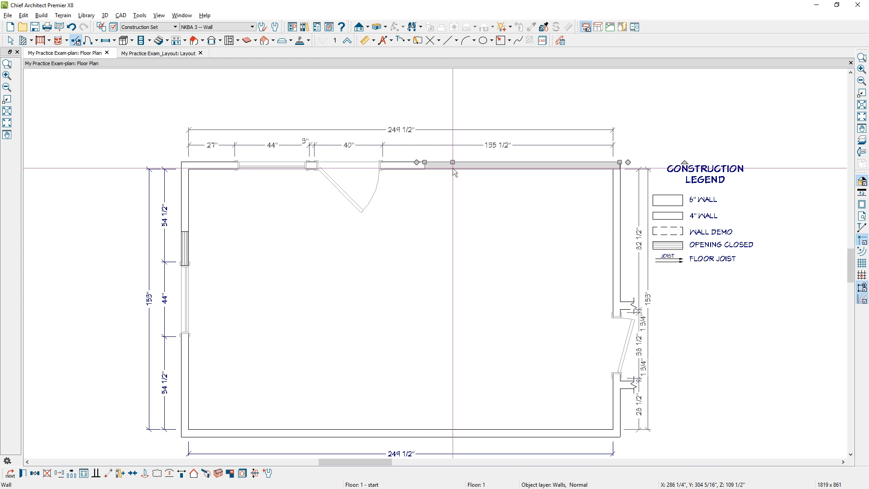
double_click(452, 168)
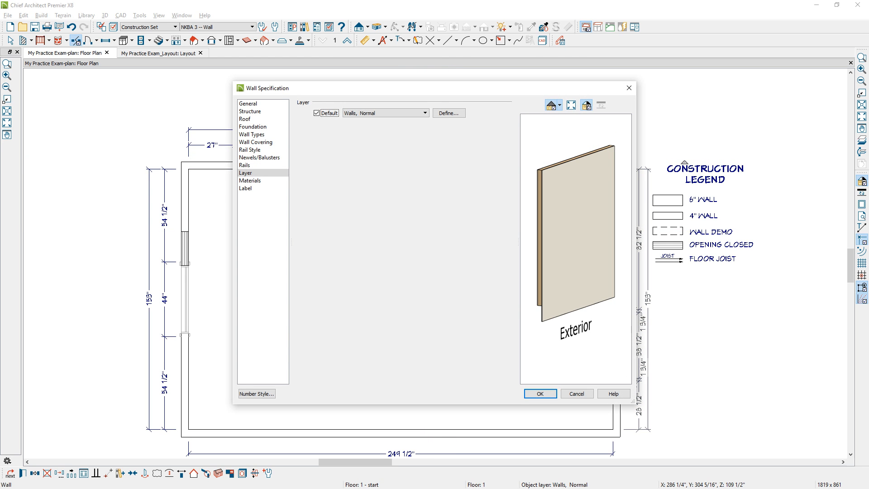
left_click(252, 134)
left_click(420, 115)
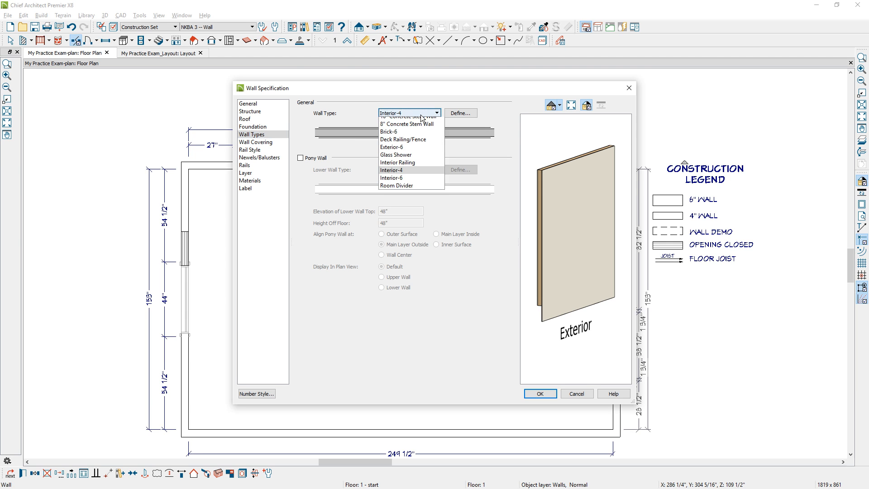
left_click(408, 152)
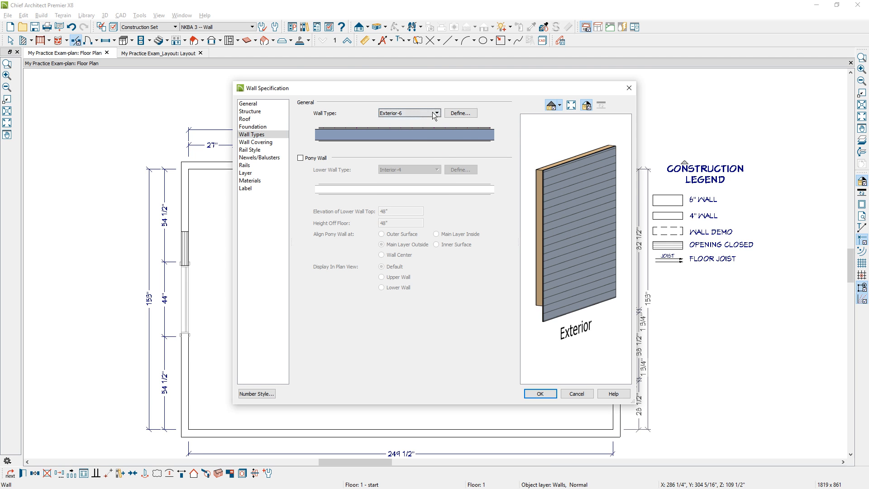
left_click(434, 113)
left_click(391, 183)
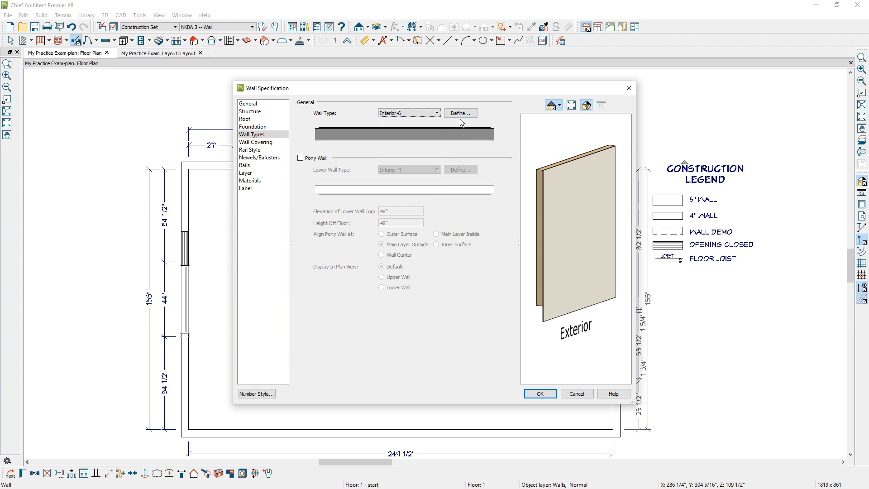
- Copy the Interior-6 wall type definition and name the copy Interior-8
left_click(460, 113)
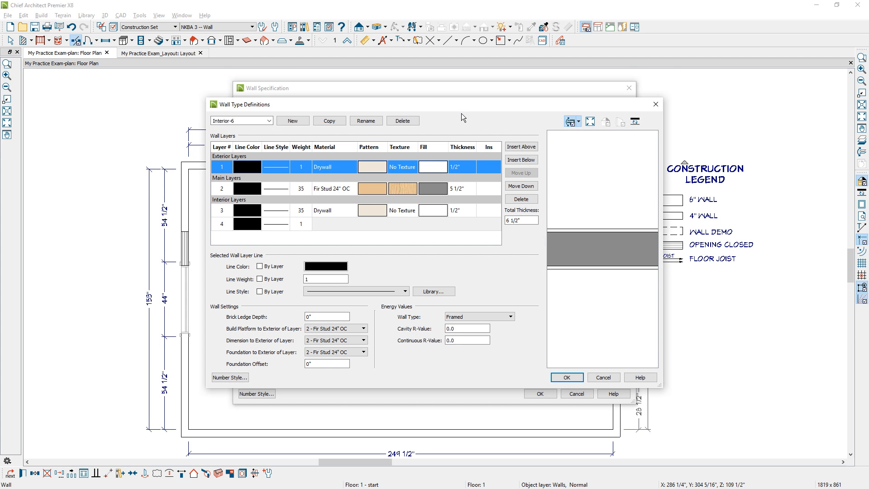
left_click(269, 121)
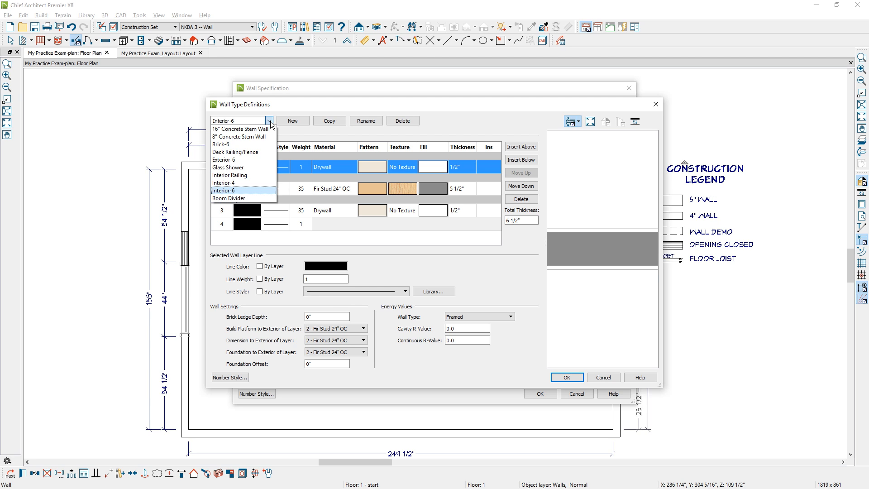
left_click(241, 192)
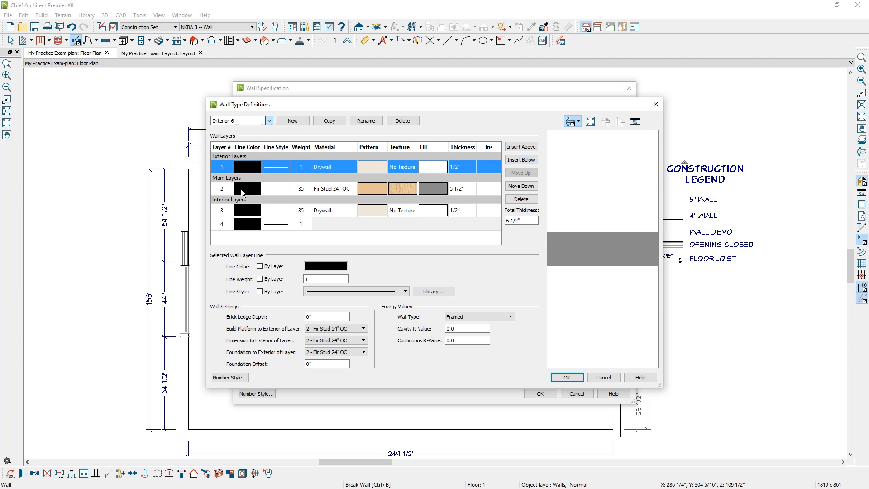
left_click(329, 120)
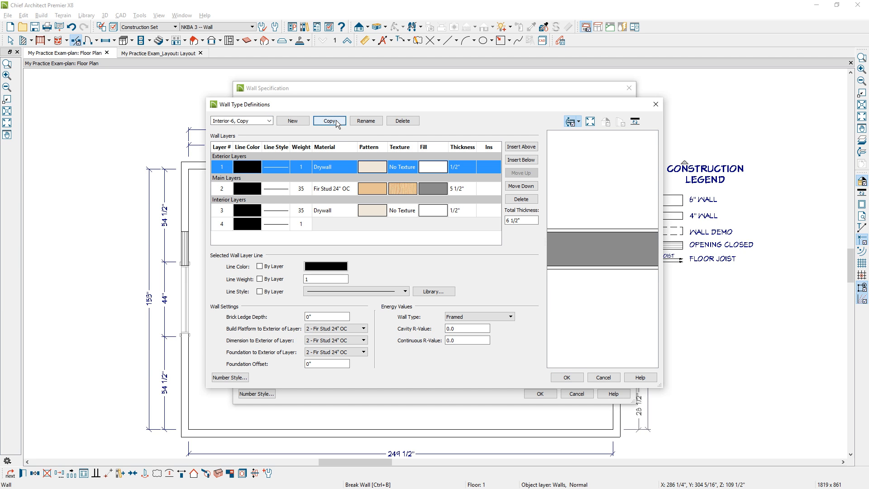
left_click(257, 120)
left_click_drag(250, 121, 229, 121)
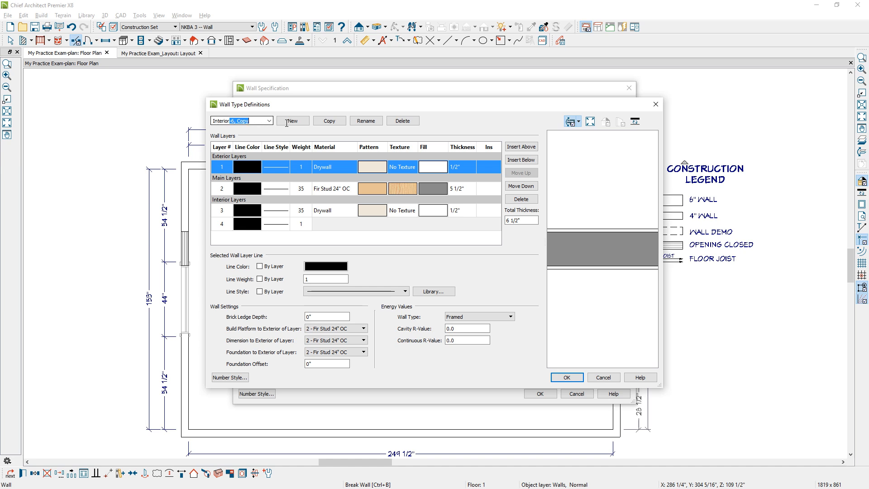
key("Delete")
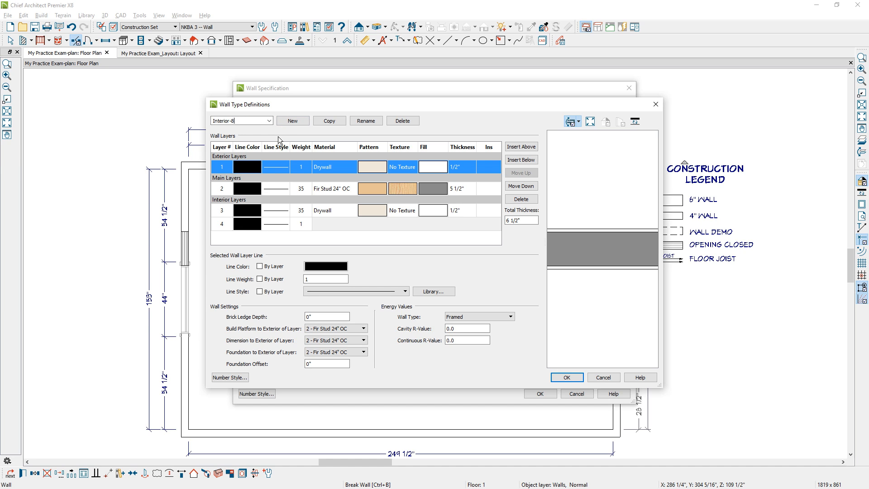
- Set the main stud layer thickness of the Interior-8 wall type to 7.25" and accept the definition
left_click(468, 188)
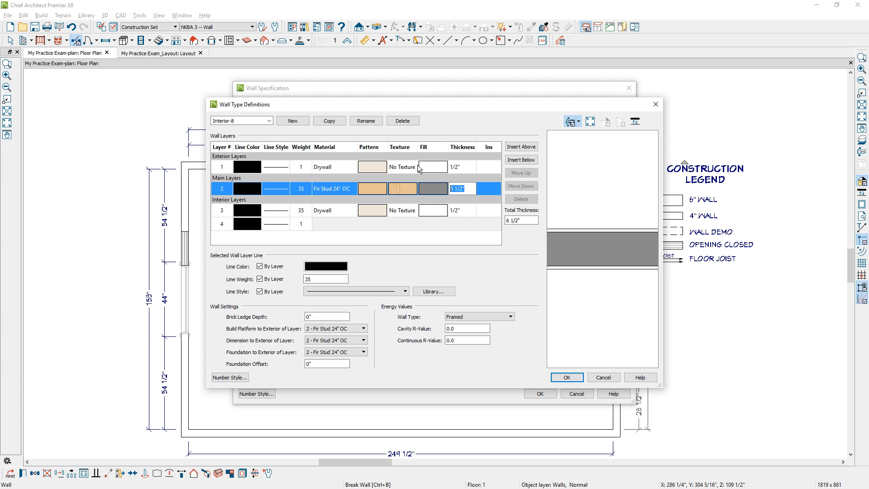
type("7.25")
left_click(566, 377)
- Reassign the Interior-6 wall type to the north wall's east segment and apply the wall specification
left_click(406, 113)
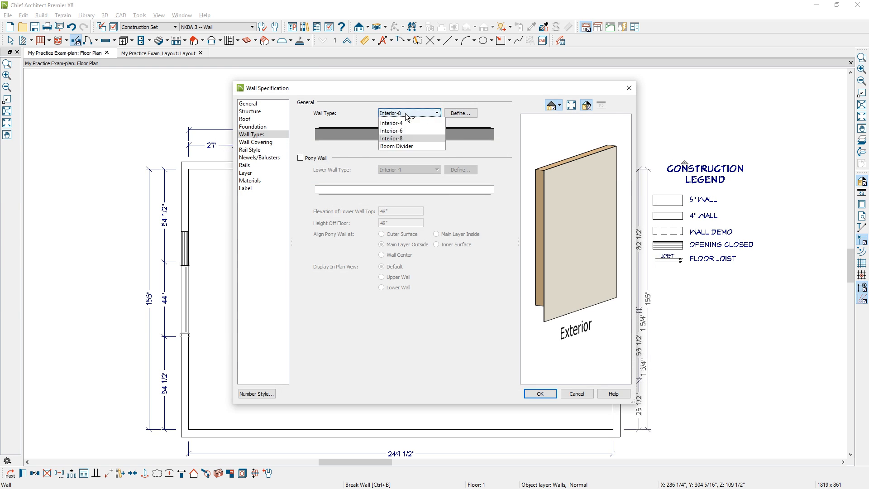
left_click(400, 182)
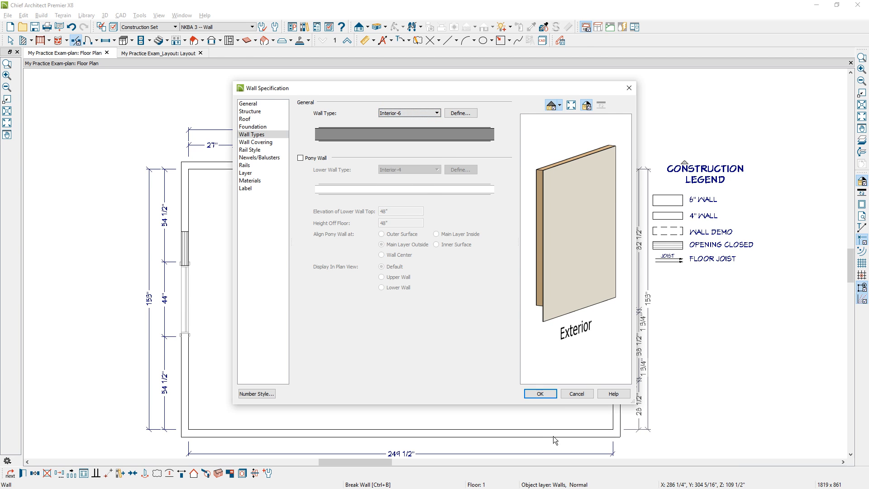
left_click(540, 393)
left_click(536, 379)
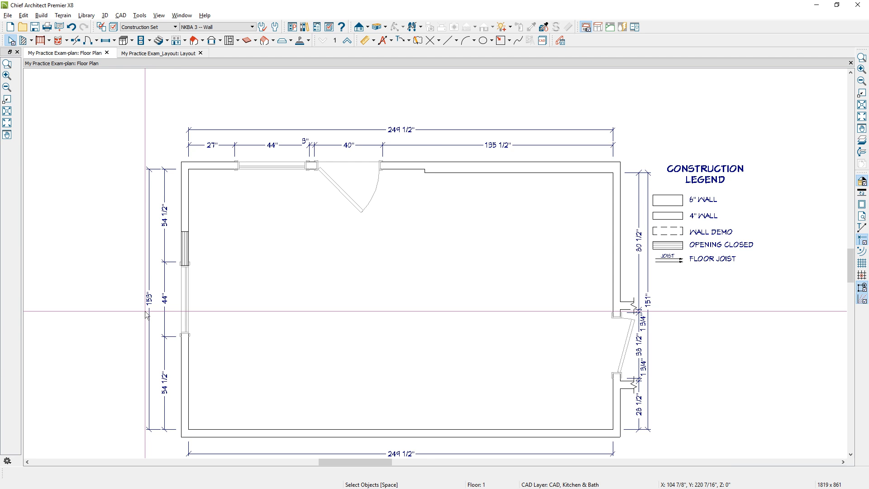
- Add the wall thickness break as a located point on the inner north dimension line
left_click(428, 145)
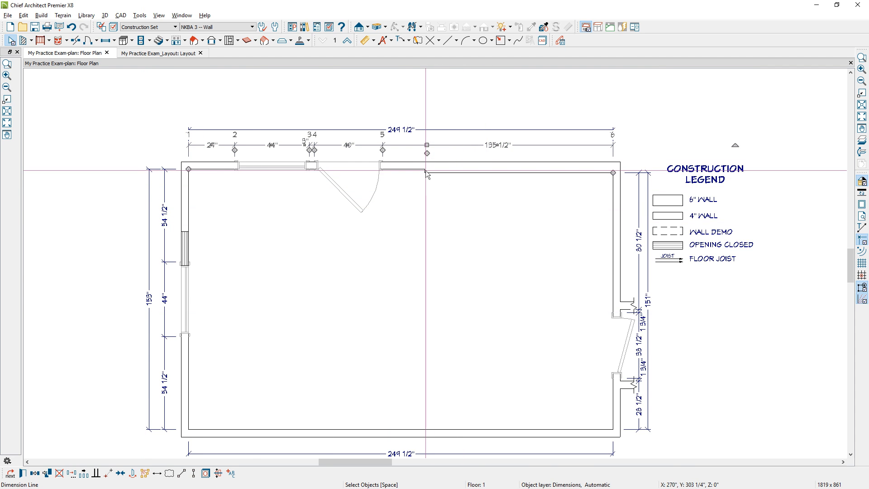
scroll(425, 170, "up", 1)
left_click_drag(425, 170, 426, 168)
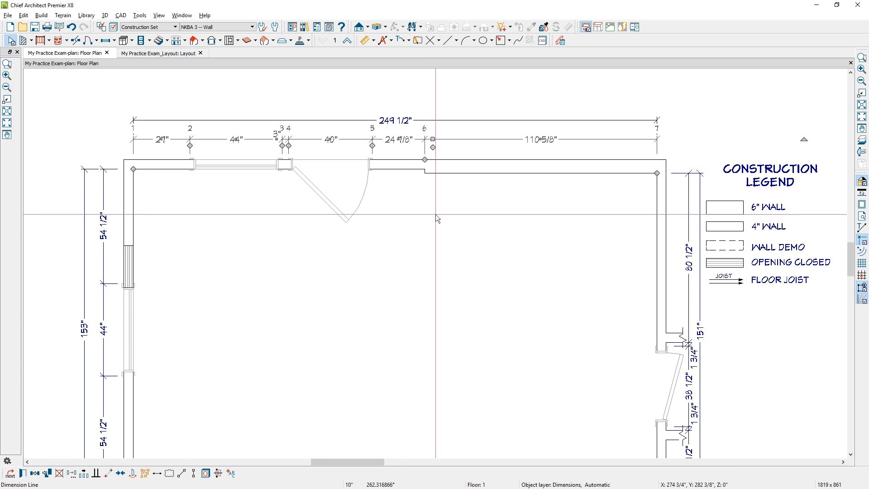
- Set the distance from the thickened north wall segment's break to the east wall to 120"
left_click(454, 164)
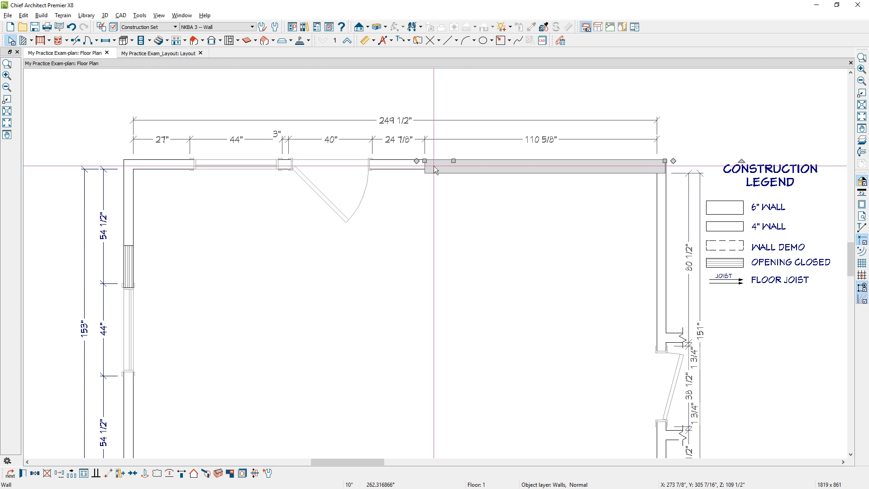
left_click(474, 139)
type("120")
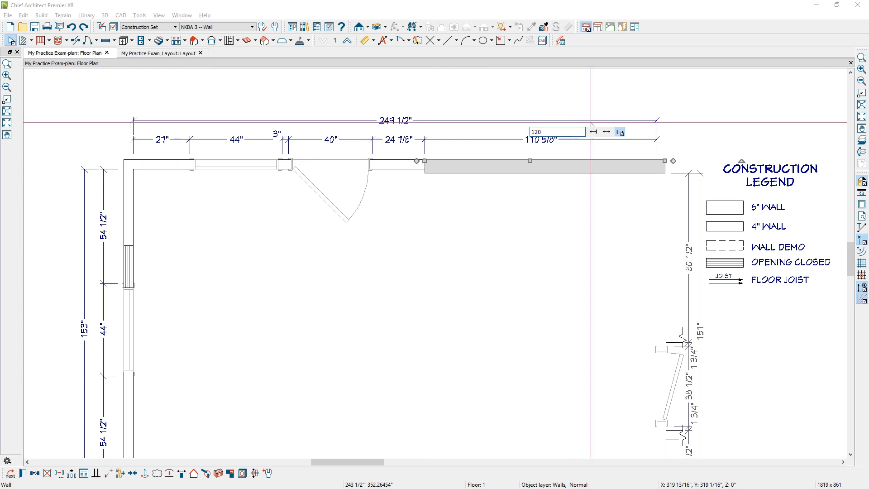
key("Return")
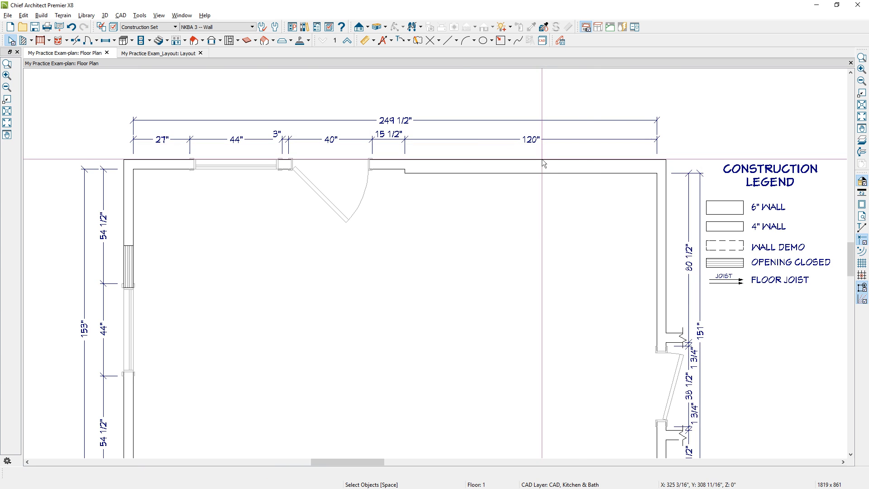
- Draw a jogged interior partition from the thickened north wall about 89 1/2" south, east a short way, and down to the south wall
scroll(477, 216, "down", 1)
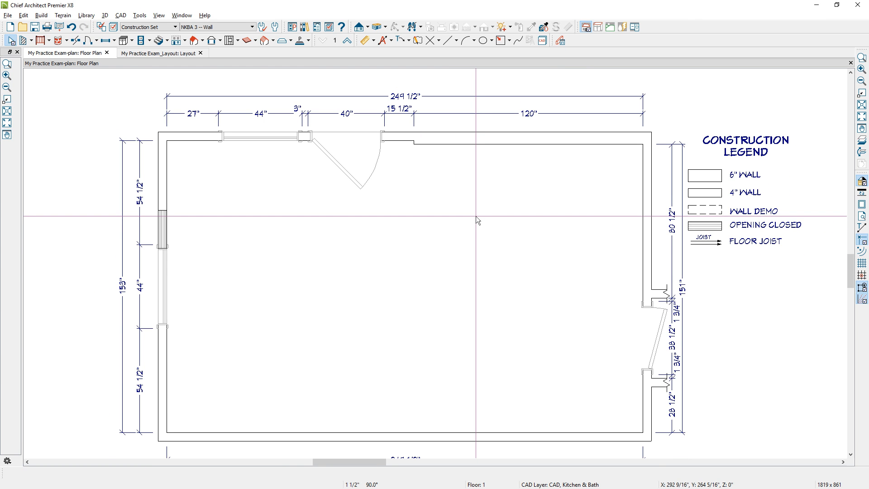
left_click(24, 40)
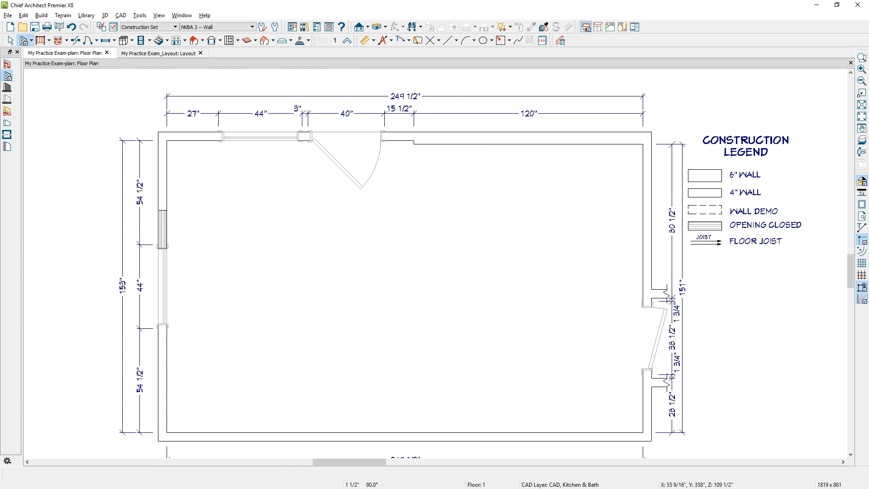
mouse_move(430, 144)
left_mouse_down()
mouse_move(425, 314)
mouse_move(499, 318)
mouse_move(500, 432)
left_mouse_up()
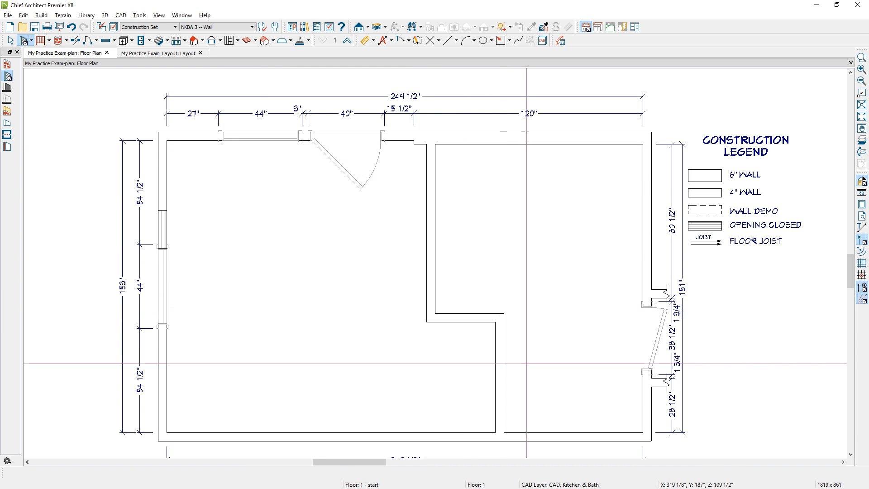
- Enable temporary dimensions and shift the partition's lower section slightly west, to about 73 1/2" from the east wall
left_click(374, 42)
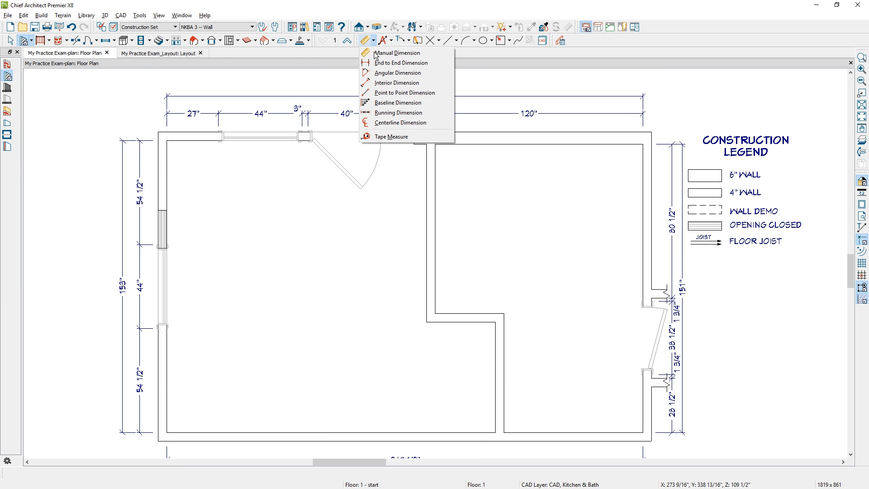
left_click(500, 360)
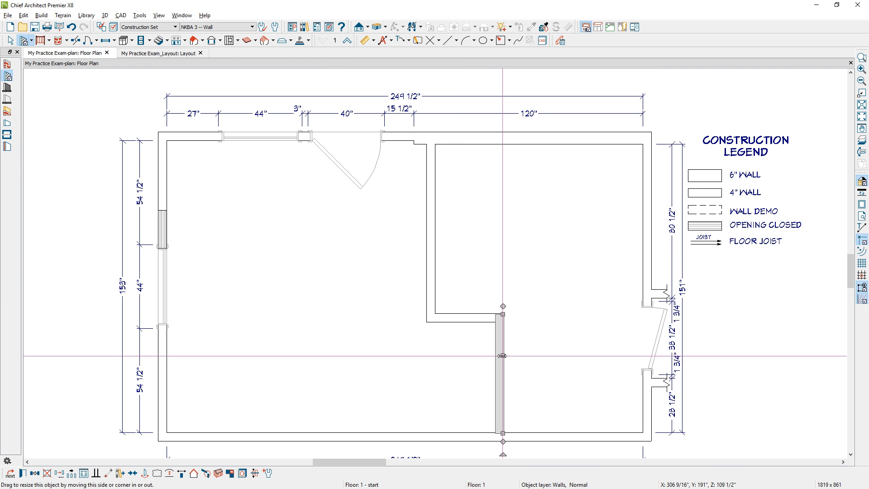
left_click(861, 228)
left_click_drag(503, 355, 501, 356)
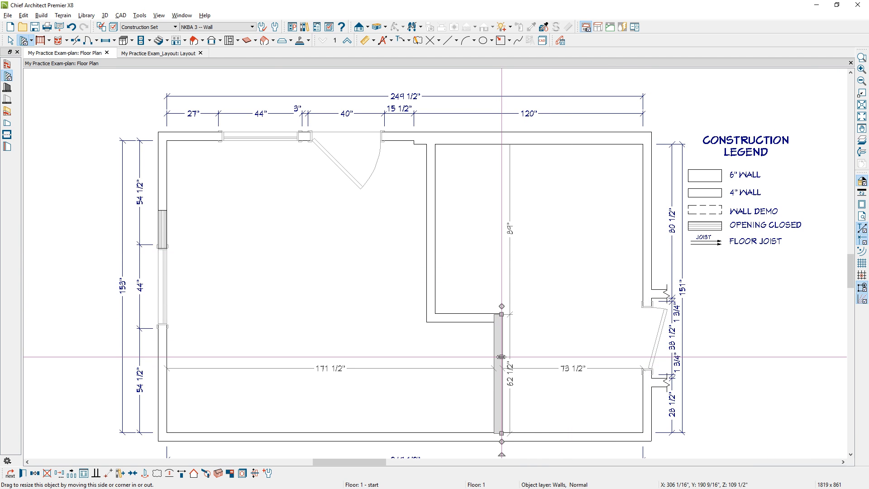
left_click(563, 369)
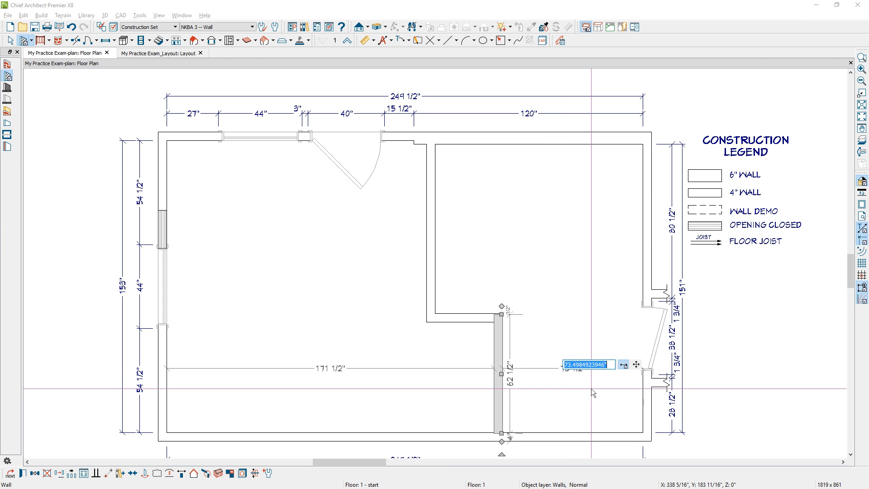
- Move the partition's upper section west to the north wall break and its lower section to about 84 7/8" from the east wall
left_click(432, 177)
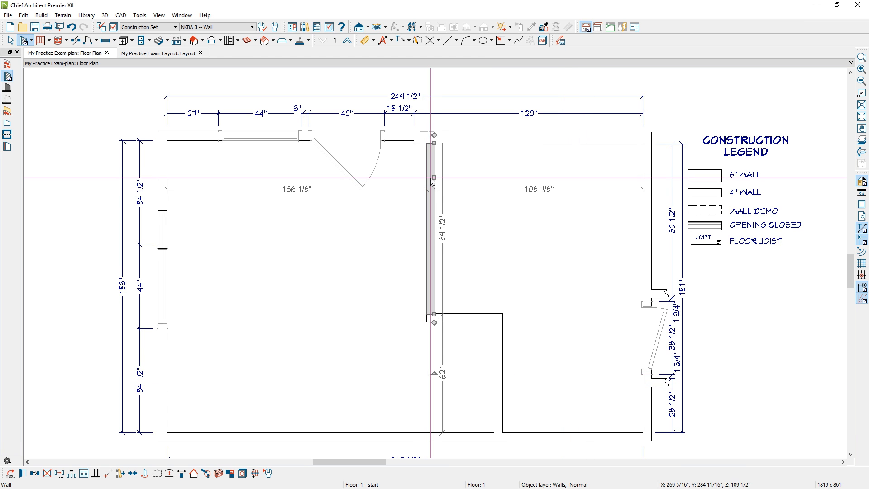
left_click_drag(433, 177, 422, 181)
left_click(465, 320)
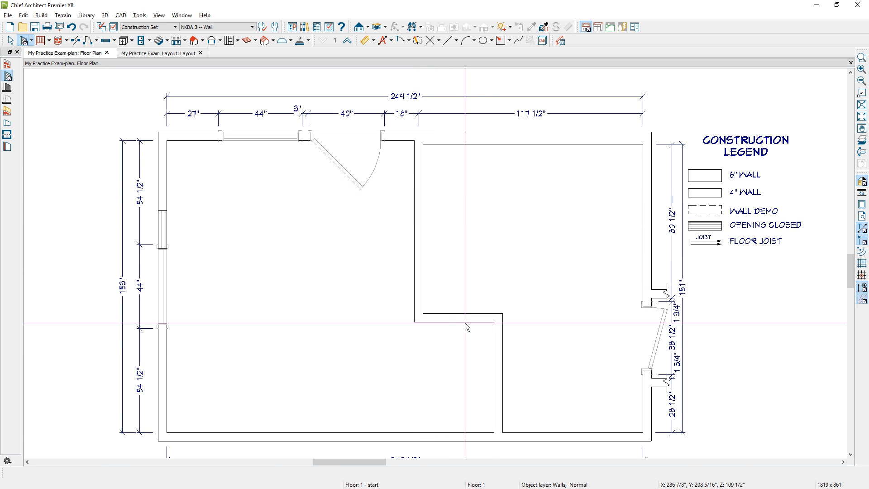
left_click(498, 351)
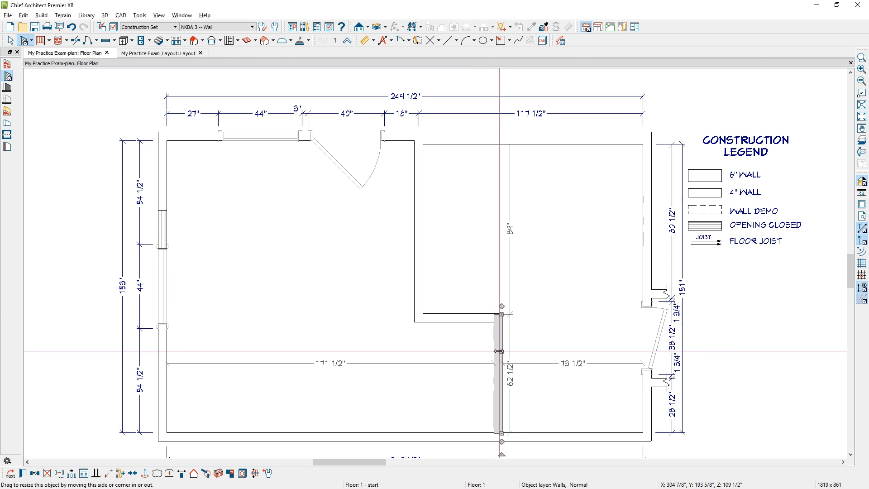
left_click_drag(499, 351, 480, 352)
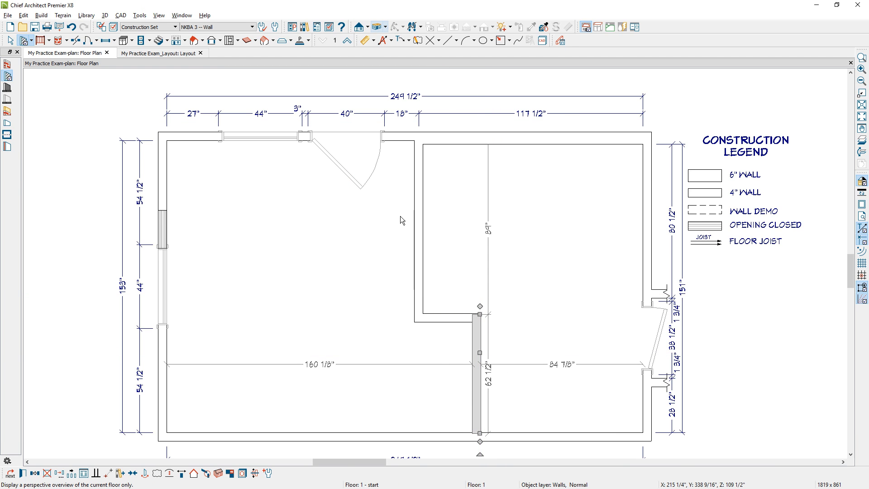
- Examine the partition in an orbited perspective floor overview and close that view
left_click_drag(403, 219, 407, 291)
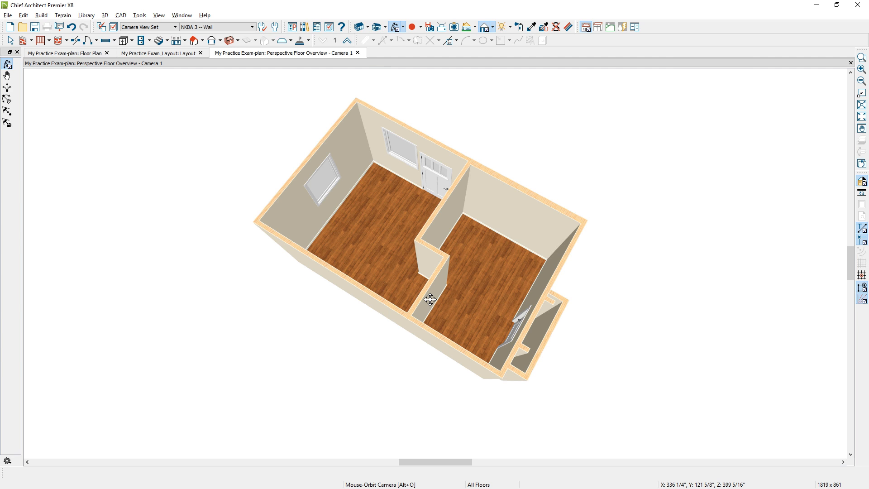
left_click(358, 53)
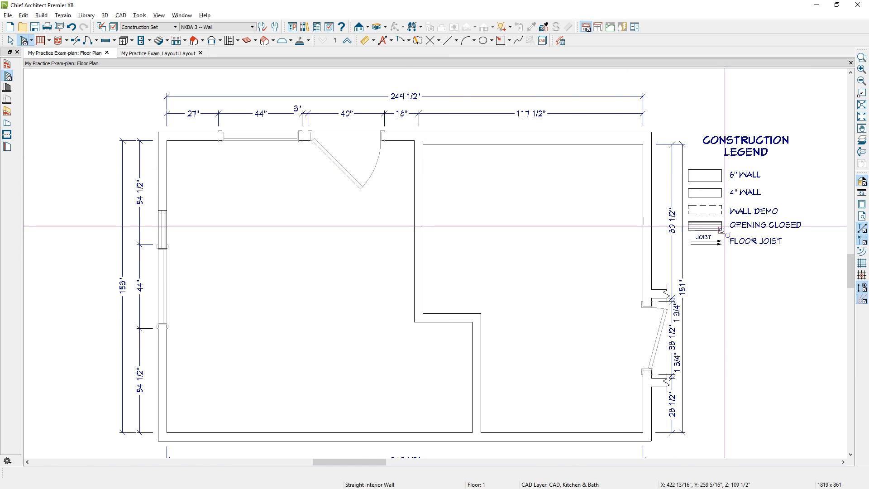
- Activate Construction Annotations and draw a rectangular polyline over the partition's upper north-south section
left_click(705, 209)
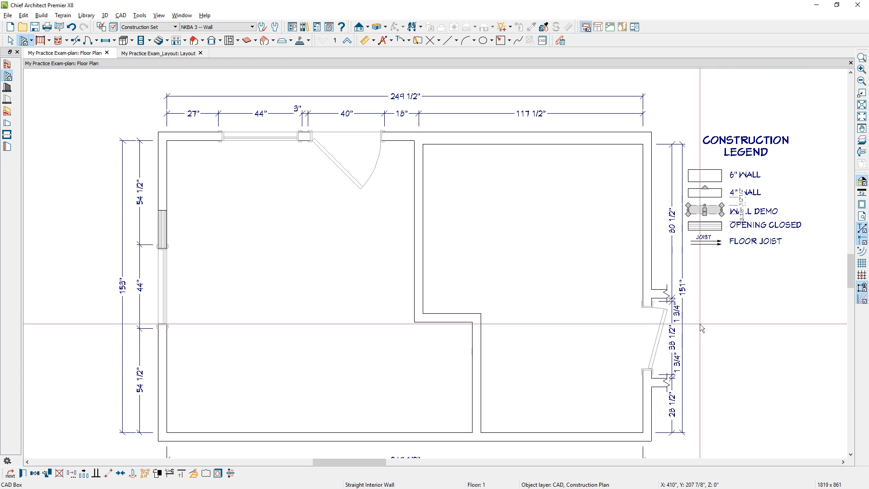
left_click(510, 41)
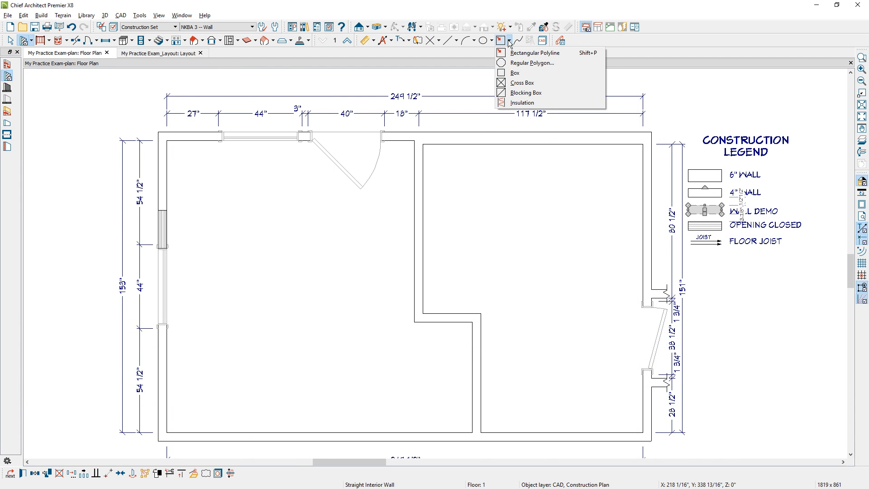
left_click(254, 27)
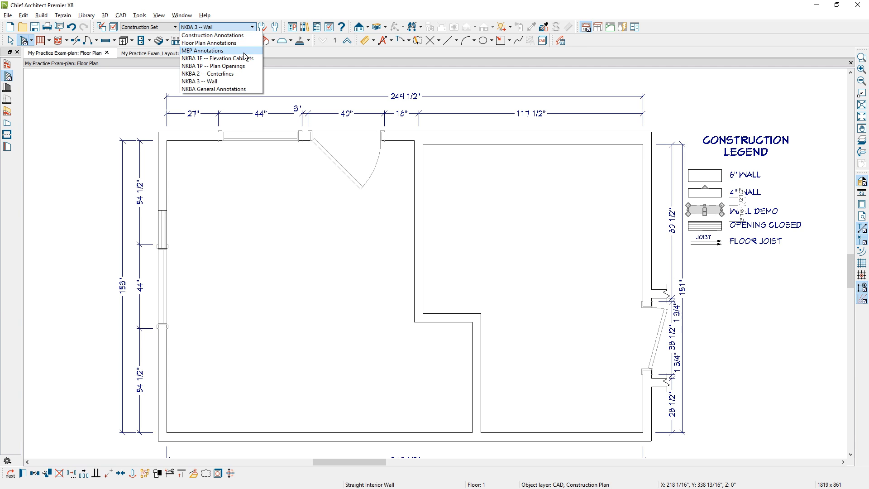
left_click(213, 35)
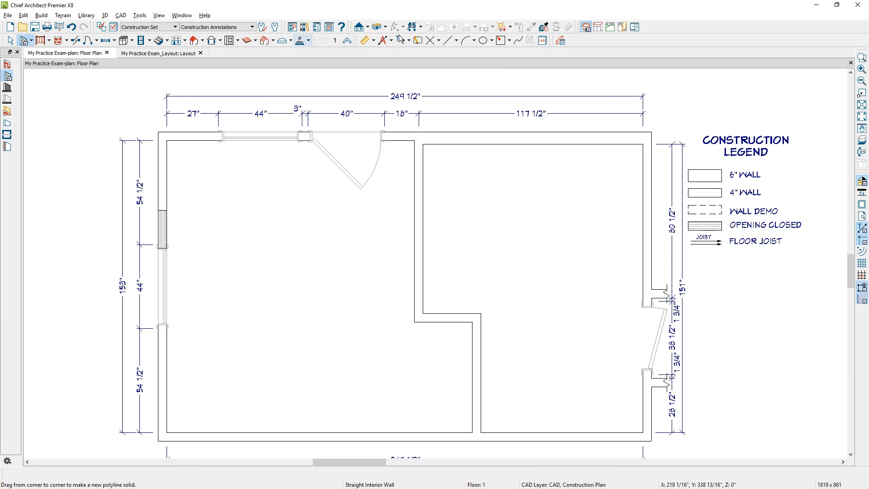
left_click(509, 40)
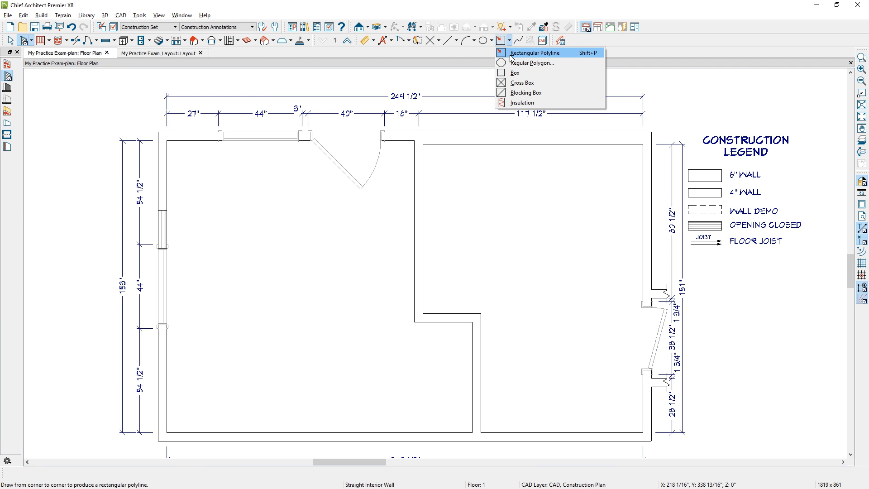
left_click(534, 53)
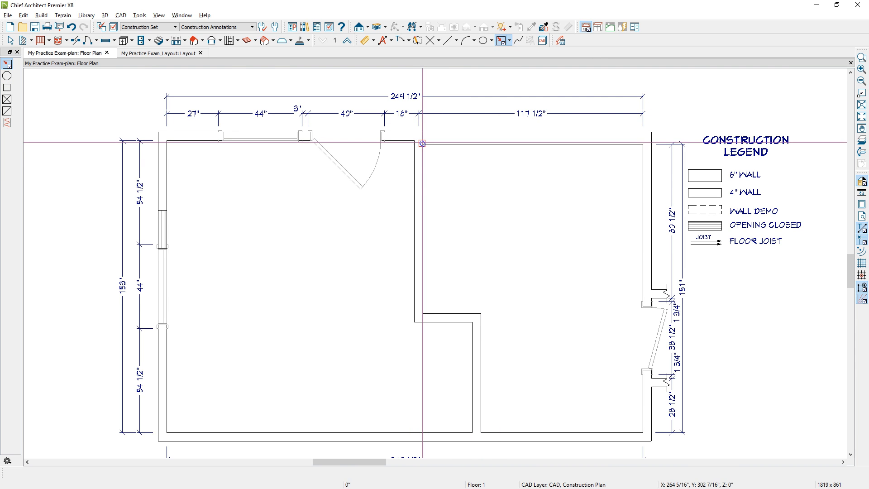
left_click_drag(421, 143, 415, 321)
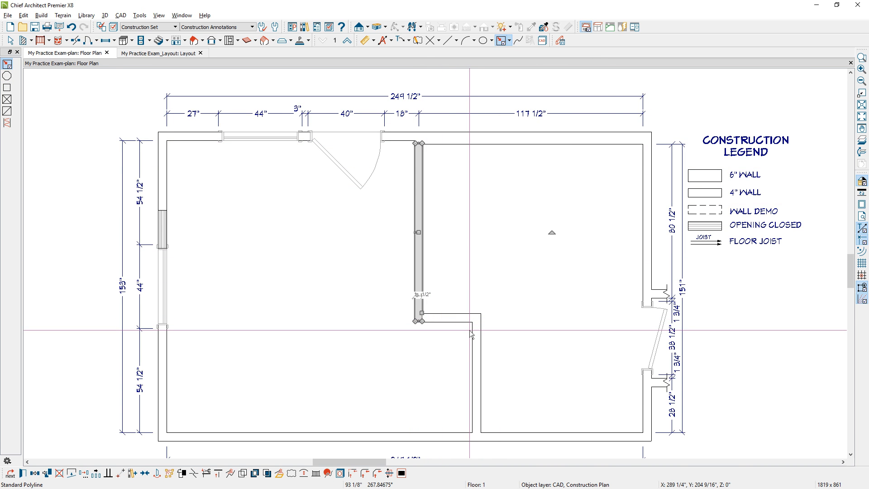
key("ctrl+e")
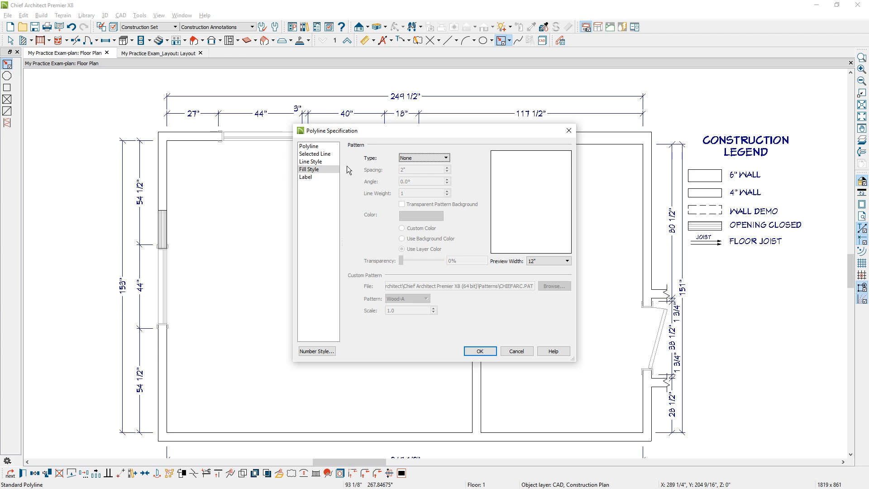
left_click(317, 161)
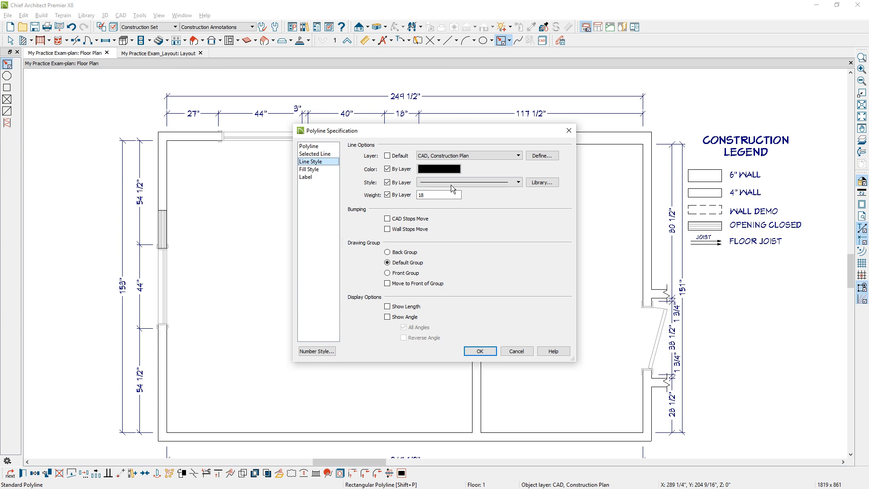
left_click(516, 354)
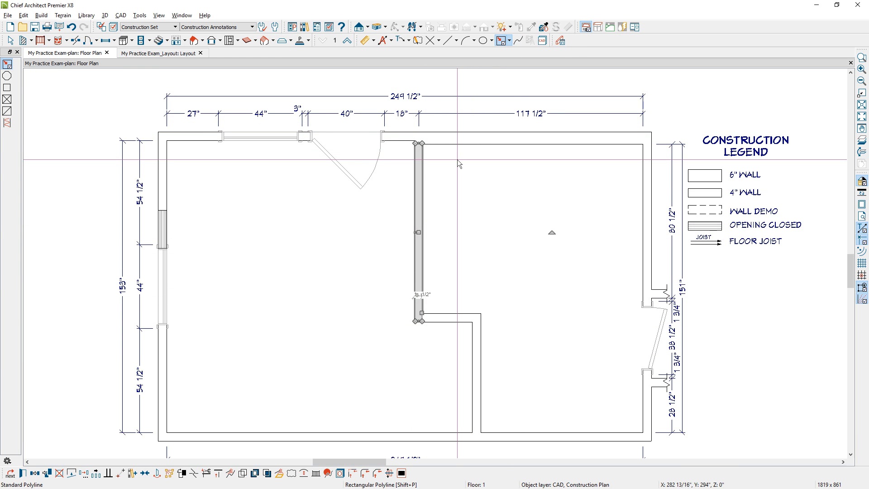
- Give the polyline over the partition's upper section a dashed line style and a heavier line weight, matching the Wall Demo symbol
key("ctrl+e")
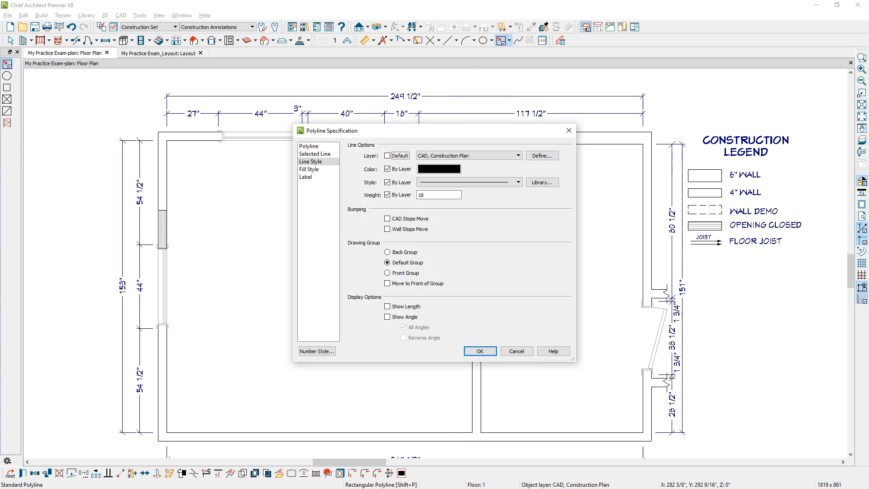
left_click(463, 184)
left_click(460, 197)
left_click(490, 353)
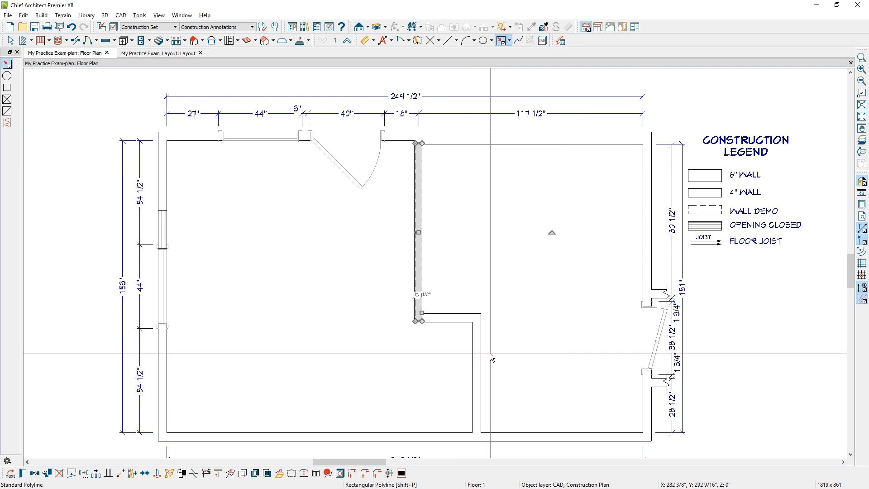
key("space")
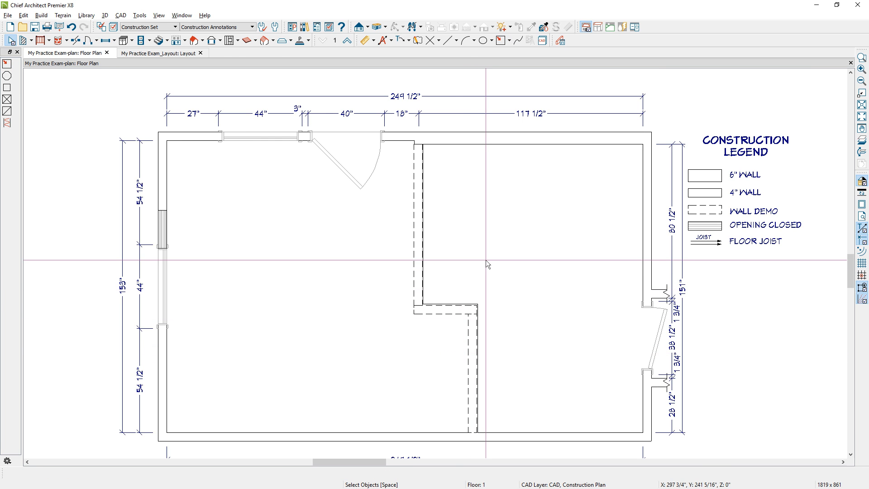
- Select the three interior partition walls beneath the dashed demo outlines and delete them
left_click(23, 40)
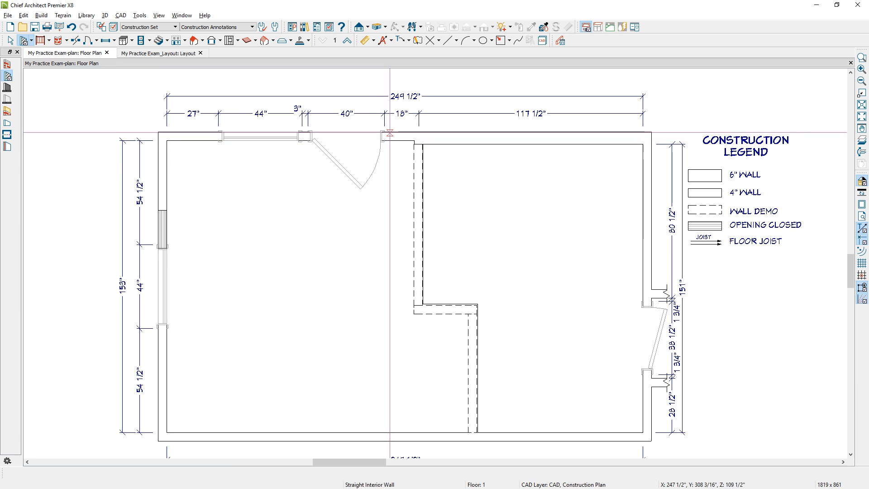
left_click_drag(390, 132, 505, 440)
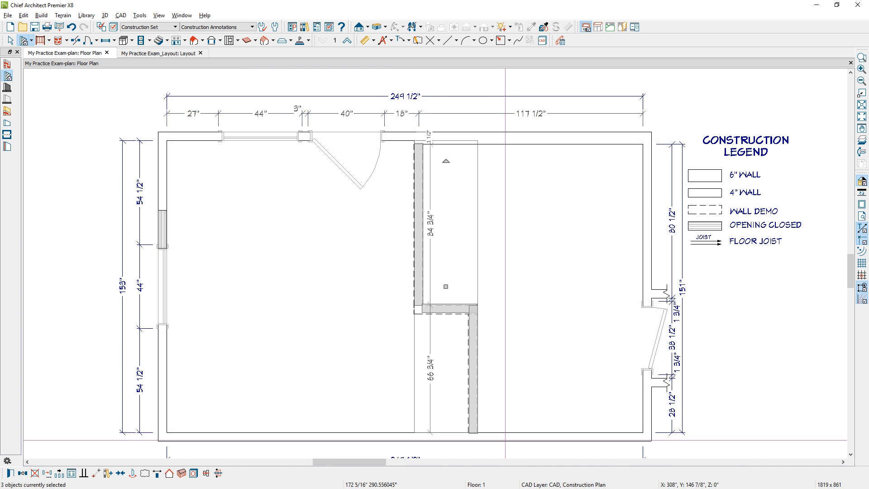
key("Delete")
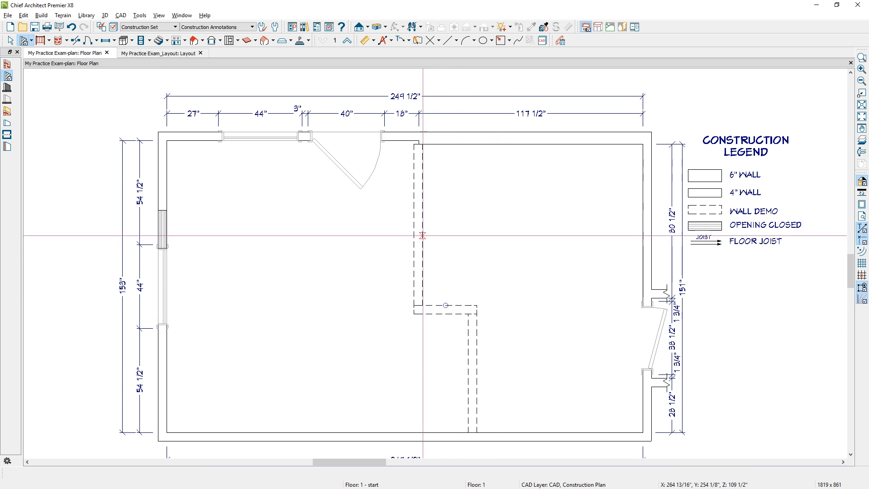
- Set the dimension from the thickened north wall section's west end to the east wall to 120"
left_click(422, 135)
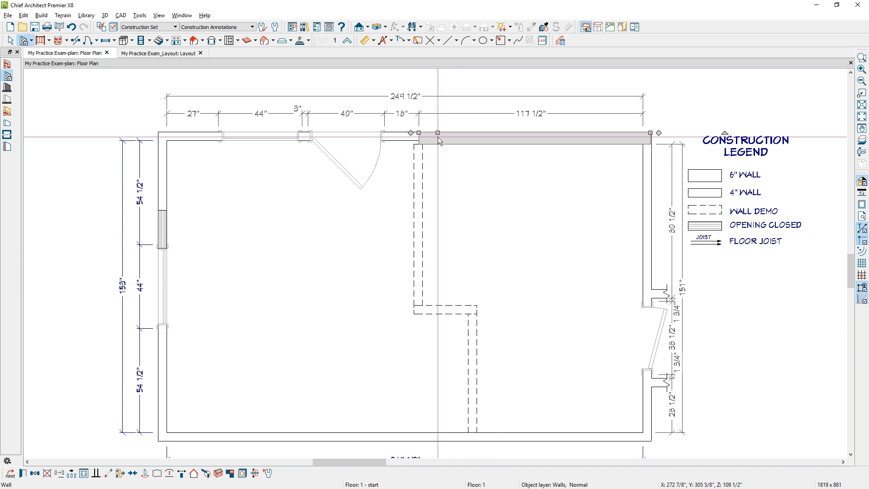
left_click(538, 115)
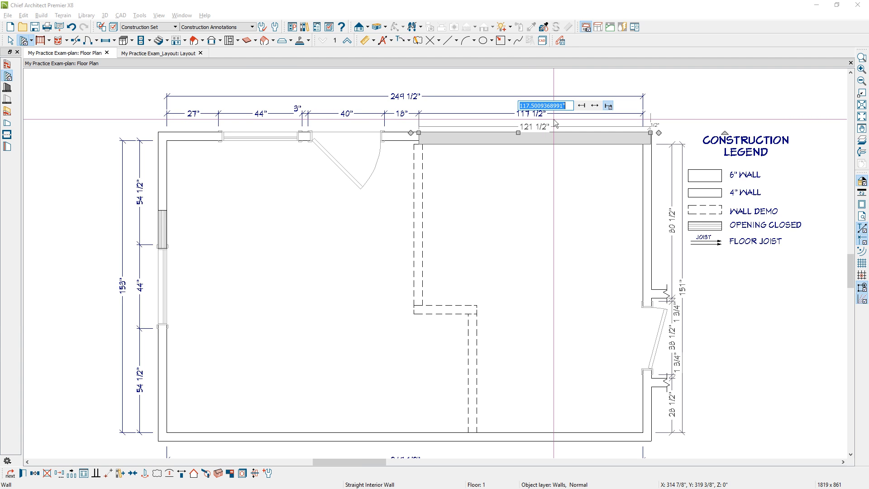
type("120")
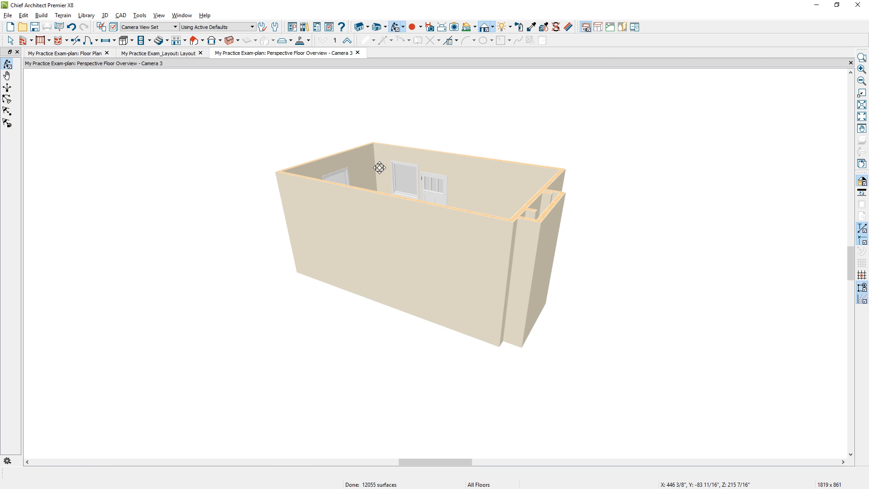
- Examine the open room and its wall offset in a perspective floor overview, and return to the floor plan
left_click_drag(378, 167, 427, 243)
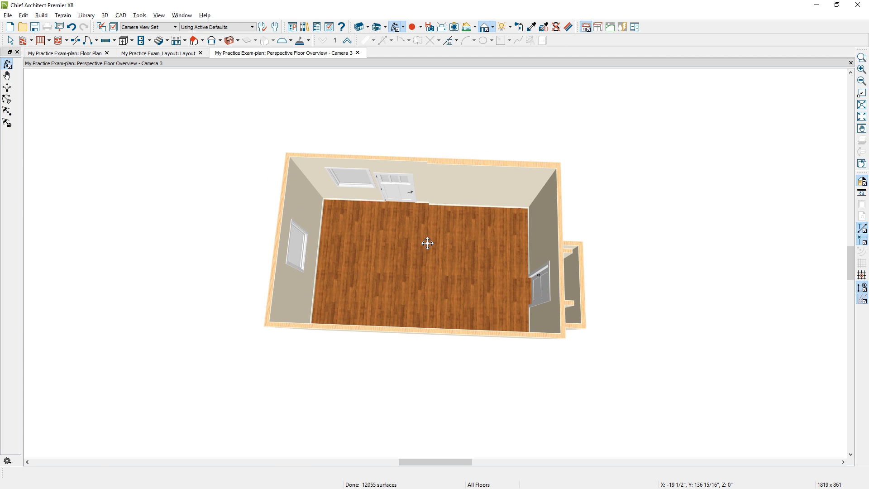
scroll(430, 209, "up", 3)
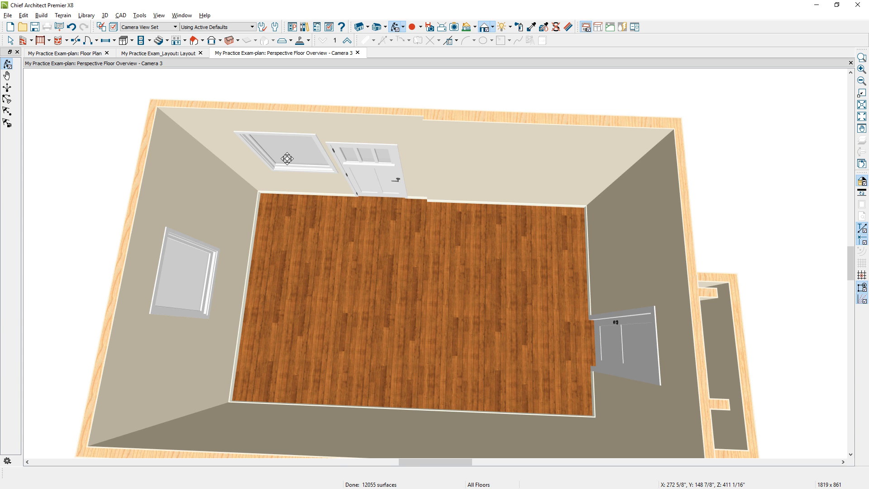
scroll(287, 159, "up", 5)
scroll(286, 159, "down", 5)
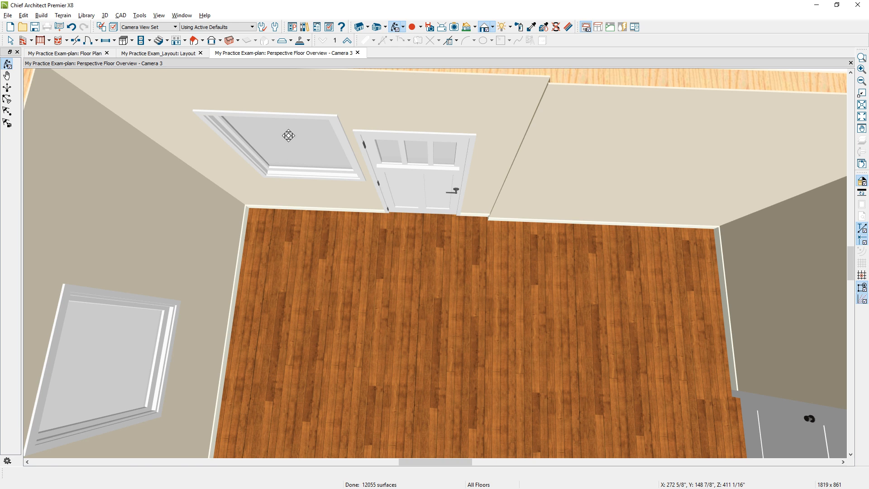
left_click(117, 369)
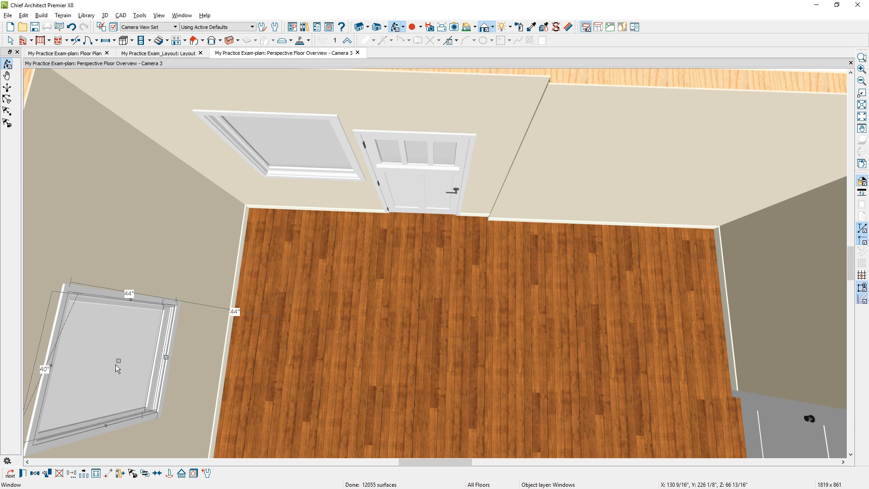
left_click(74, 55)
- Move the overall north dimension farther out and draw a centerline dimension from the west wall to the north window's center
left_click(231, 103)
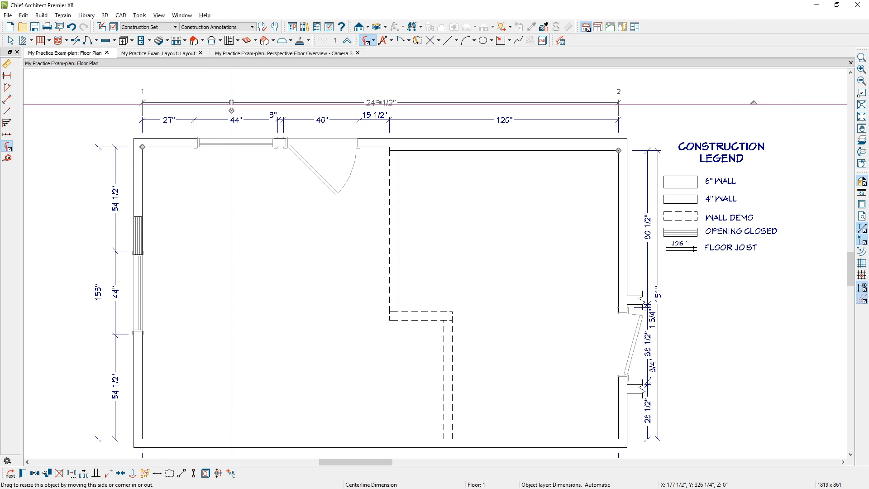
left_click_drag(230, 103, 230, 85)
left_click_drag(229, 83, 230, 82)
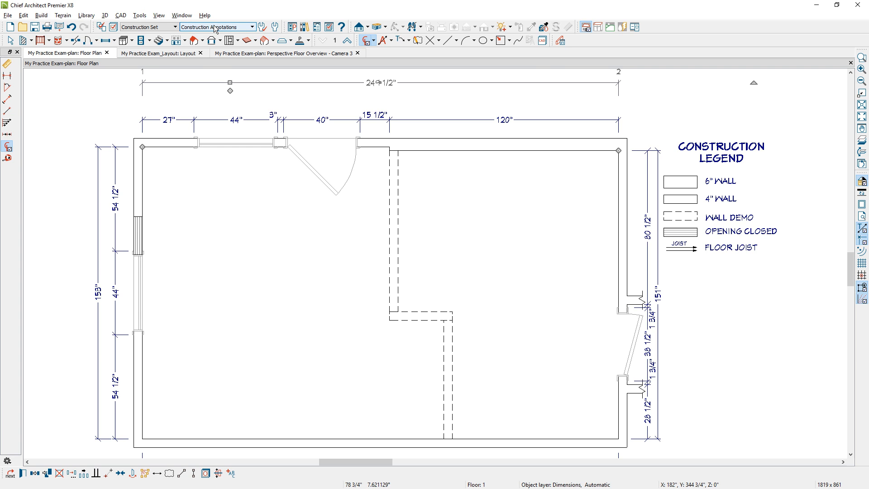
left_click(366, 40)
left_click_drag(144, 169, 235, 159)
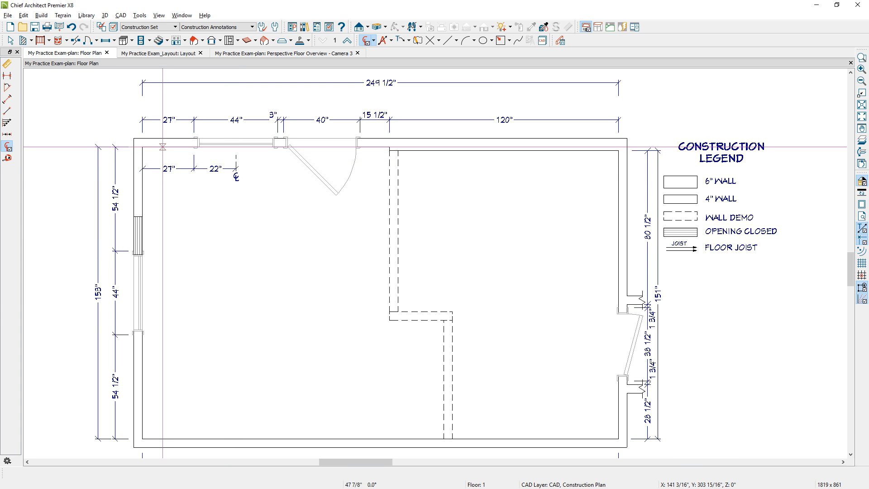
left_click_drag(162, 147, 161, 294)
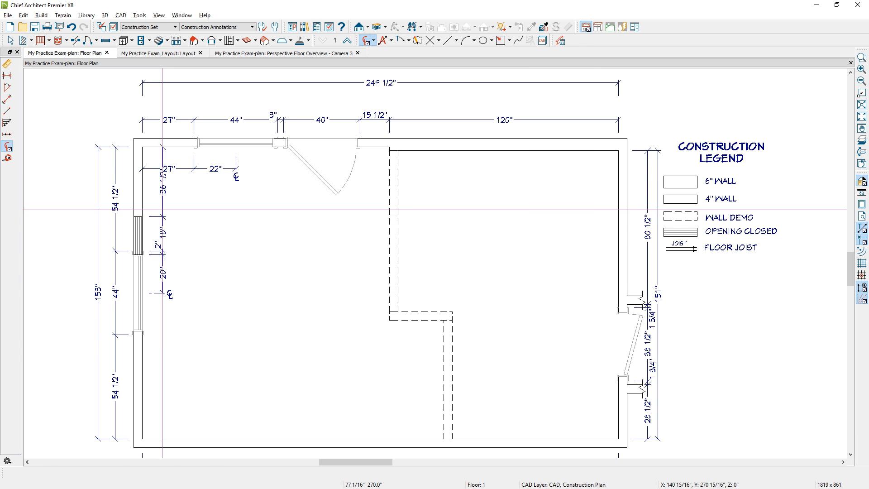
left_click(163, 210)
key("Delete")
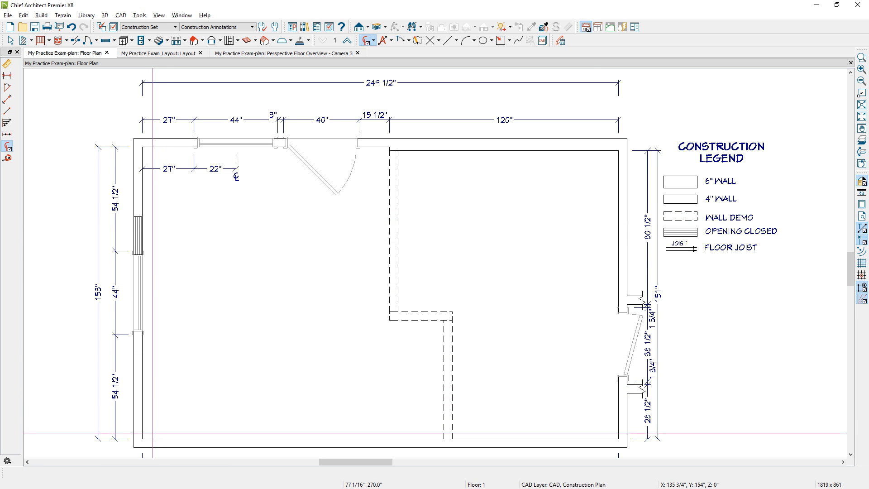
- Draw a centerline dimension from the south wall to the west window and move the north window's outside as a single span
left_click_drag(157, 439, 158, 295)
left_click(193, 171)
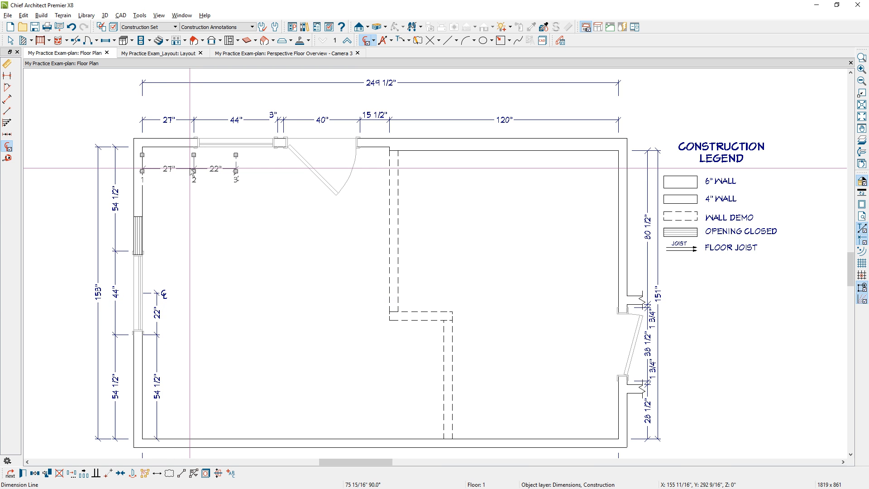
left_click_drag(193, 171, 171, 185)
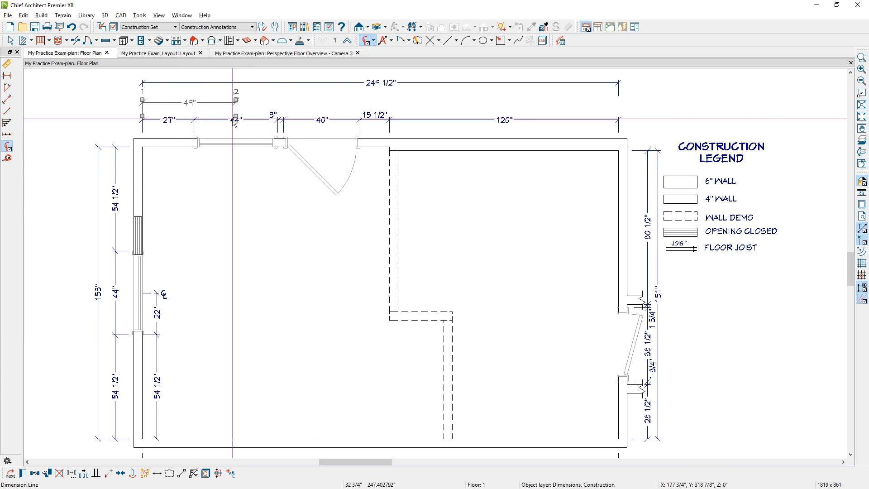
- Extend the north window's centerline extension line to the wall and continue its dimension string to the east wall
left_click(233, 119)
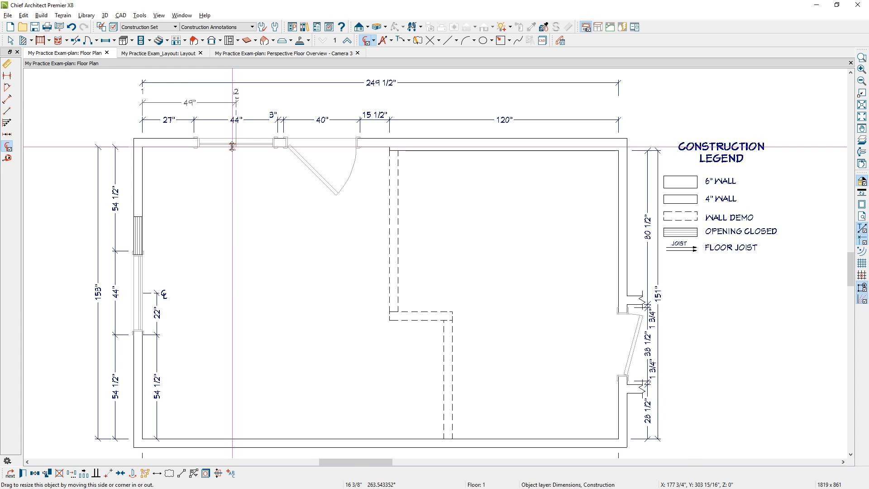
left_click(235, 120)
left_click(213, 103)
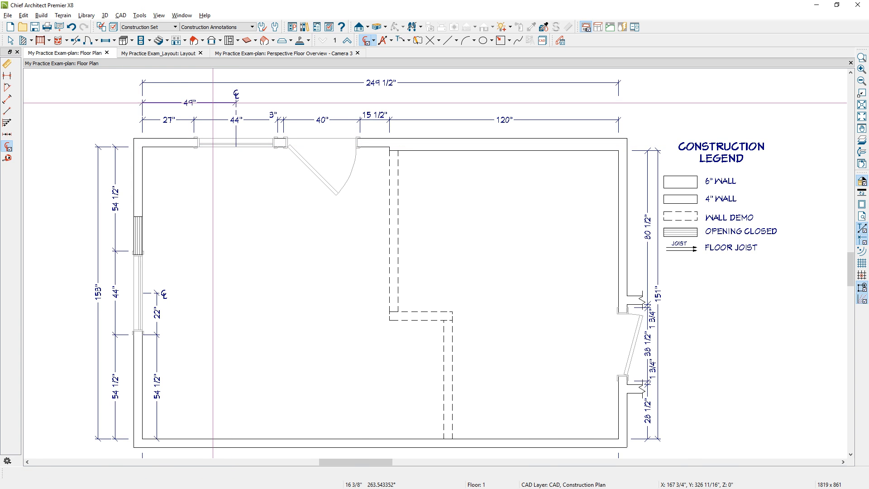
mouse_move(214, 110)
left_mouse_down()
mouse_move(466, 111)
mouse_move(586, 151)
mouse_move(616, 151)
left_mouse_up()
- Move the overall west dimension farther out from the wall
middle_click_drag(239, 231, 385, 215)
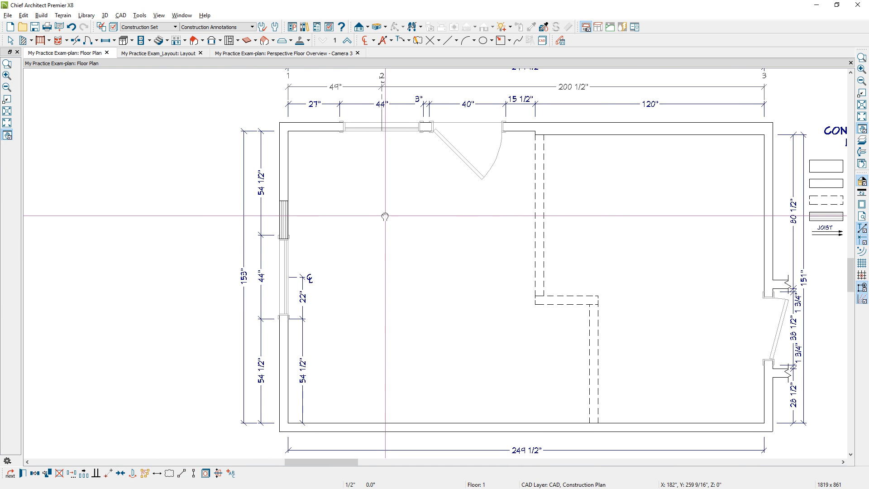
left_click(245, 213)
left_click_drag(245, 213, 220, 212)
- Move the west window's centerline dimension outside as a single span, extend its line to the wall, and continue it to the north wall
left_click(302, 335)
mouse_move(302, 335)
left_mouse_down()
mouse_move(243, 340)
mouse_move(265, 319)
mouse_move(361, 358)
mouse_move(252, 278)
mouse_move(287, 277)
left_mouse_up()
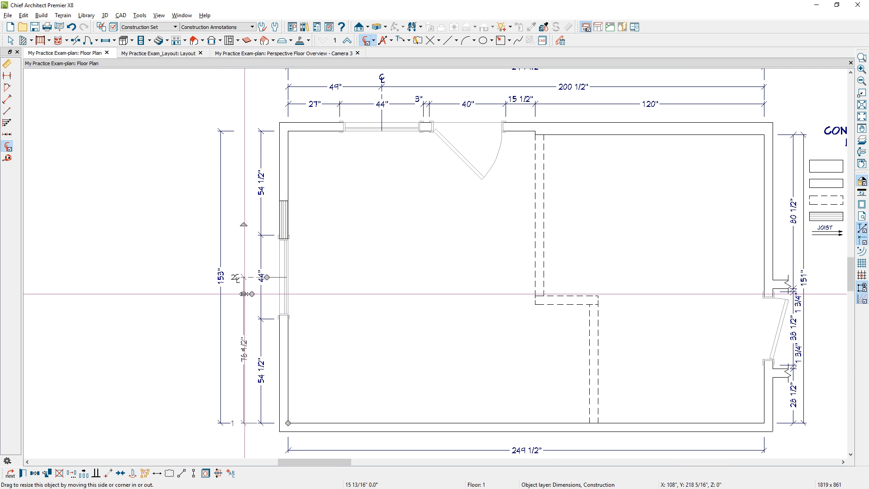
left_click_drag(243, 294, 288, 131)
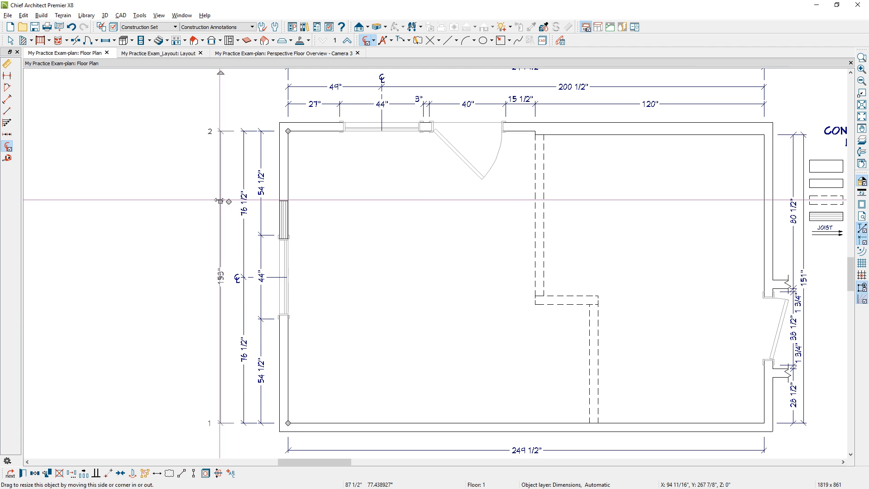
- Move the overall west dimension slightly closer to the plan and lengthen both its extension lines toward the wall
left_click_drag(220, 198, 226, 199)
scroll(230, 145, "up", 2)
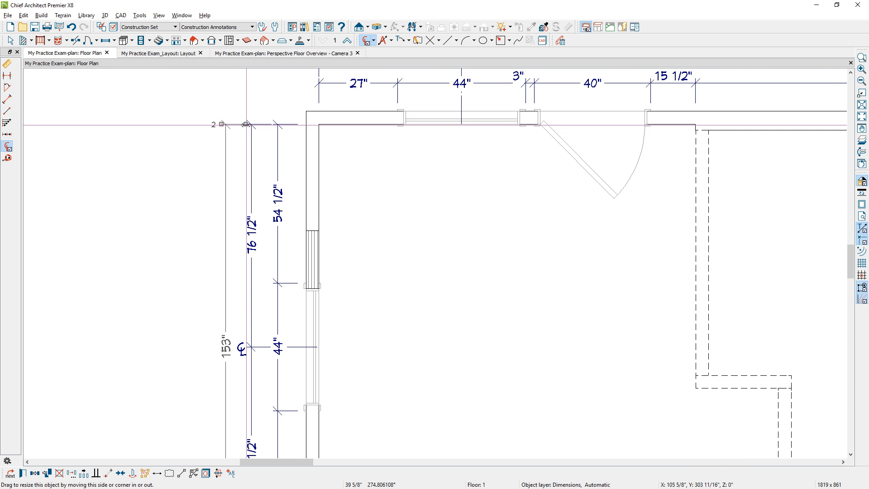
left_click_drag(290, 123, 292, 124)
middle_click_drag(387, 360, 411, 72)
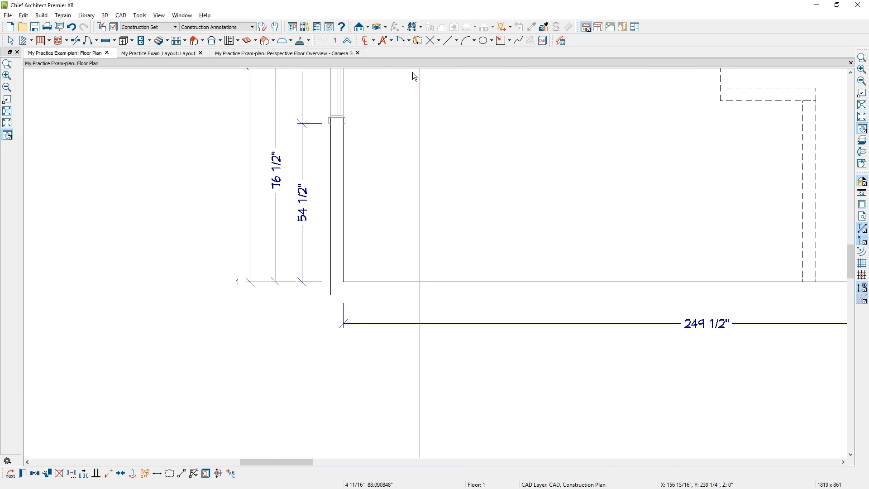
scroll(261, 297, "up", 2)
scroll(299, 283, "up", 4)
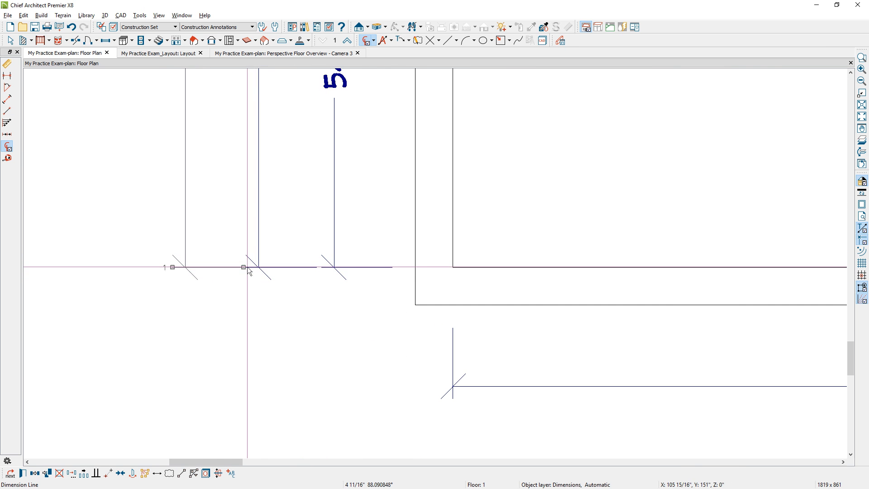
left_click_drag(245, 266, 392, 263)
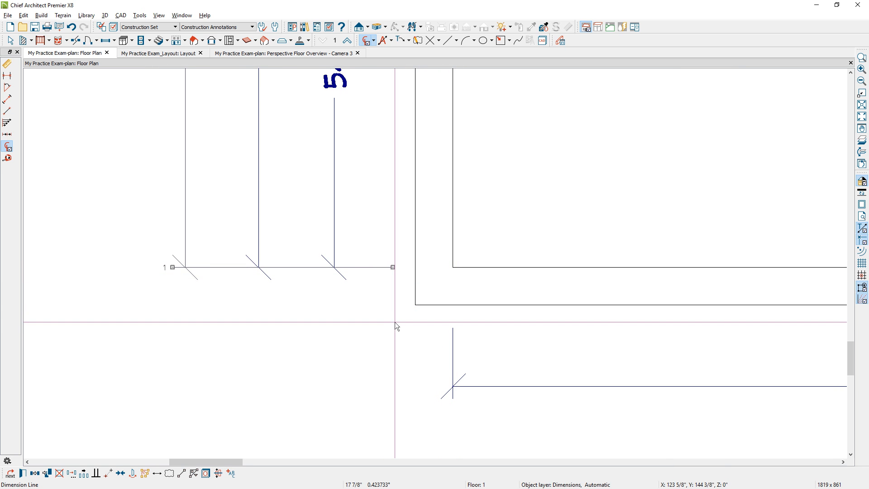
scroll(362, 317, "down", 1)
scroll(362, 317, "down", 6)
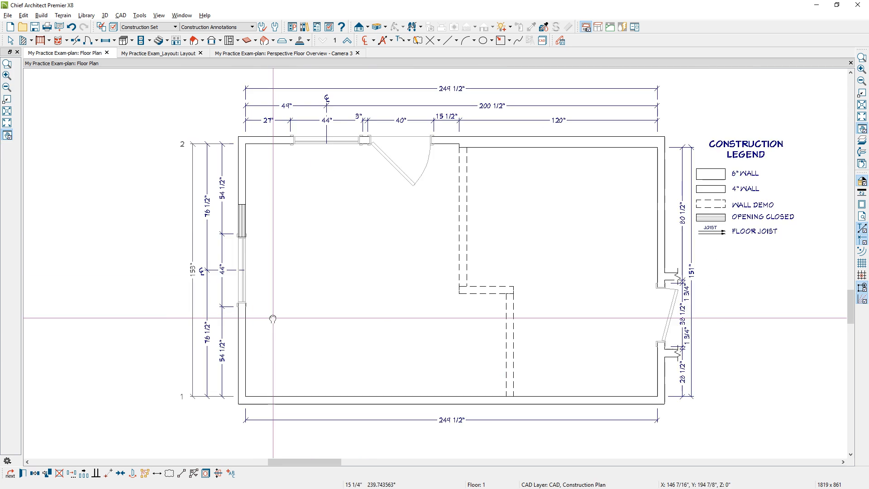
- Move the overall north dimension slightly closer to the plan and lengthen both its extension lines toward the wall
scroll(330, 189, "up", 2)
left_click(408, 186)
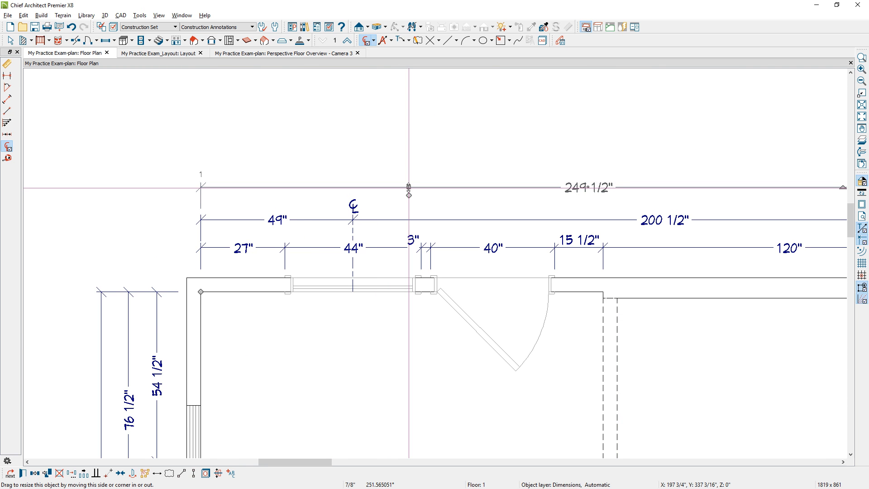
left_click_drag(408, 186, 408, 194)
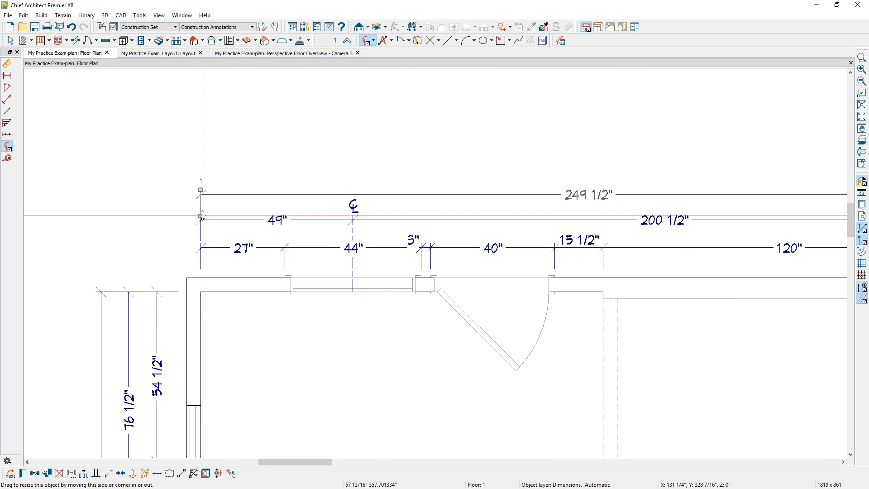
left_click_drag(203, 216, 210, 268)
middle_click_drag(775, 298, 318, 274)
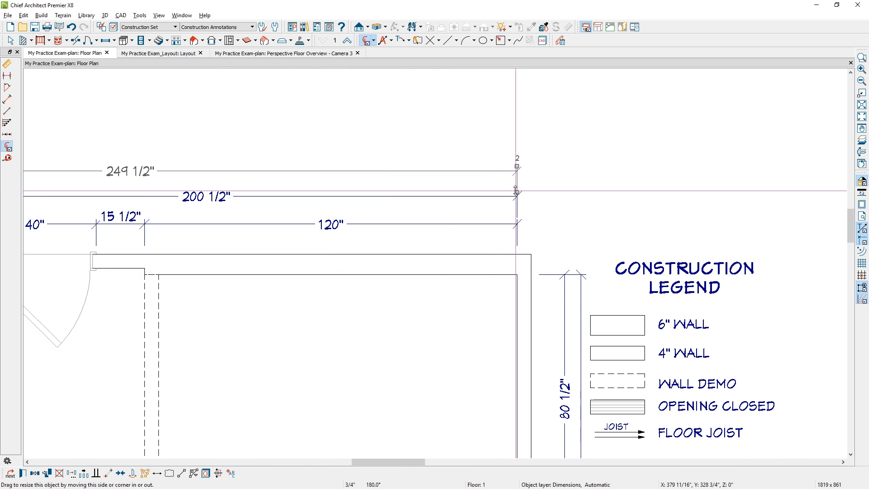
left_click_drag(511, 239, 512, 244)
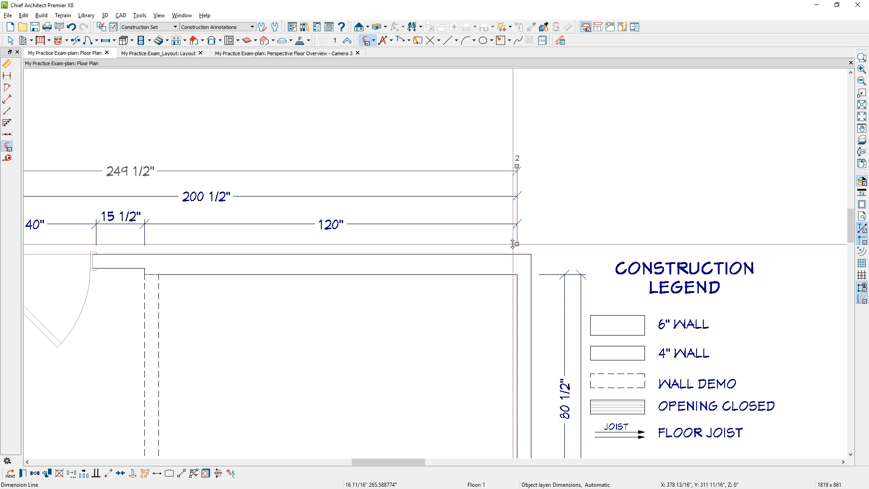
- Examine the whole dimensioned plan and compare it with the NKBA_Exam_Plan-Sample floor plan in the other window
scroll(371, 279, "down", 1)
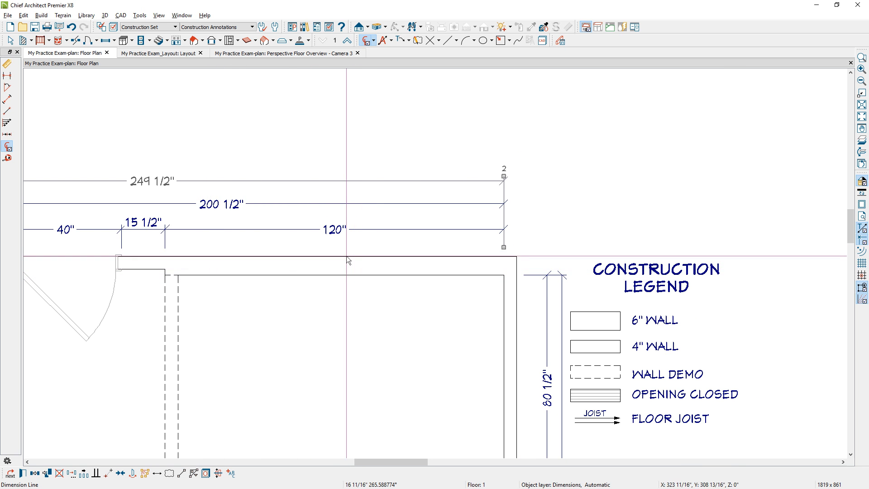
scroll(380, 292, "down", 1)
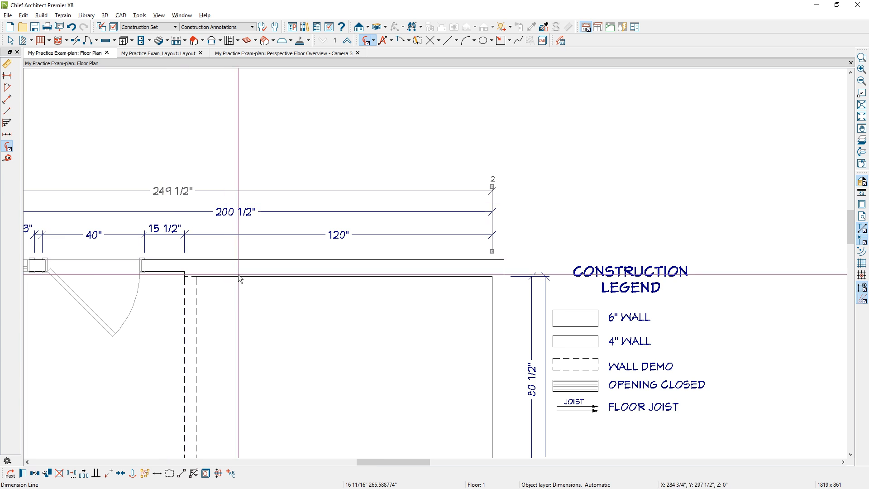
scroll(294, 279, "down", 5)
middle_click_drag(349, 336, 526, 164)
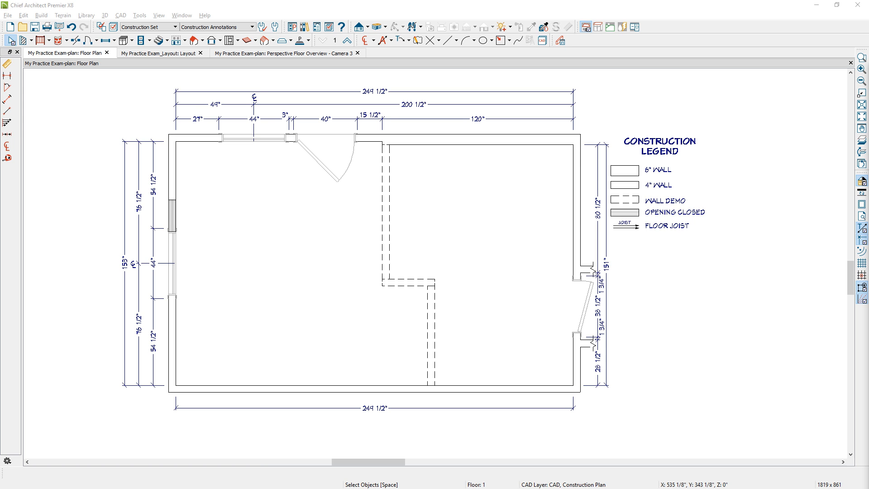
left_click_drag(868, 68, 797, 45)
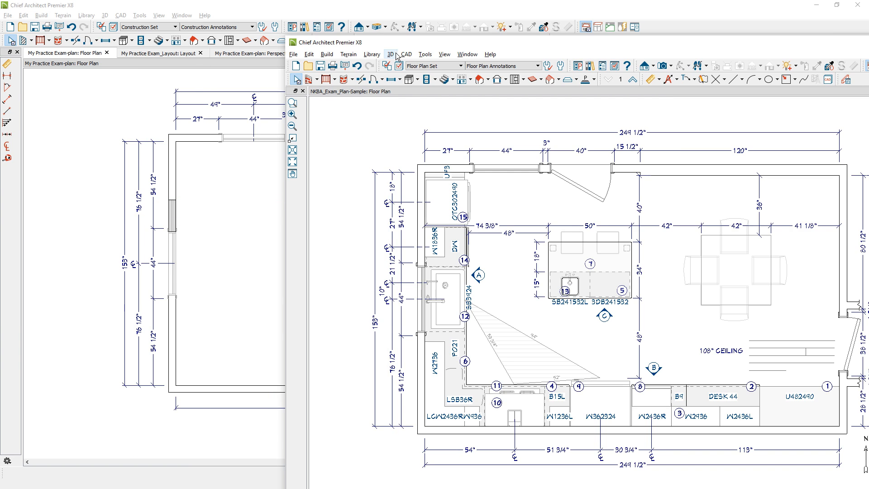
left_click_drag(396, 44, 868, 39)
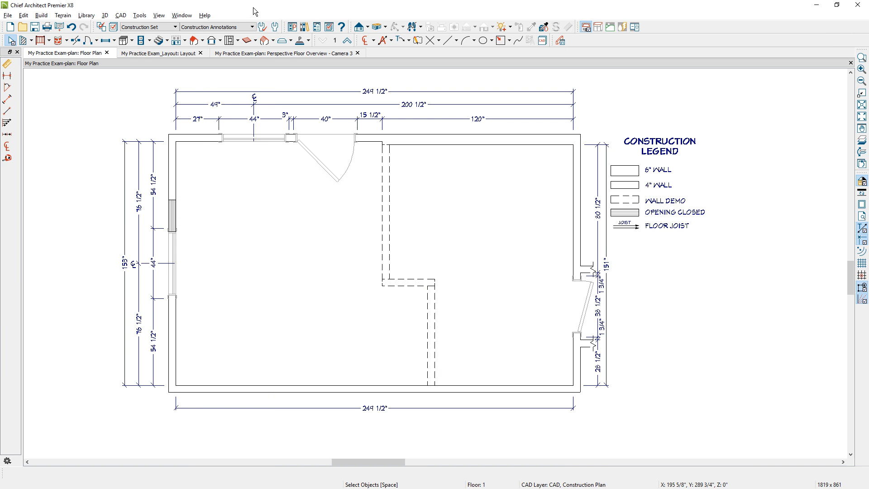
- Assign all dimension lines around the plan to the "Dimensions, Construction" layer and check the layer of the overall north dimension
left_click(7, 64)
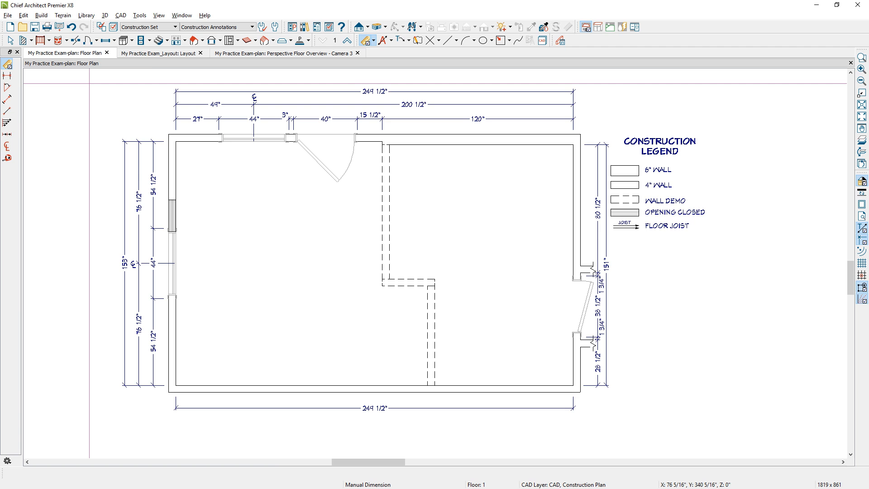
left_click_drag(89, 83, 641, 424)
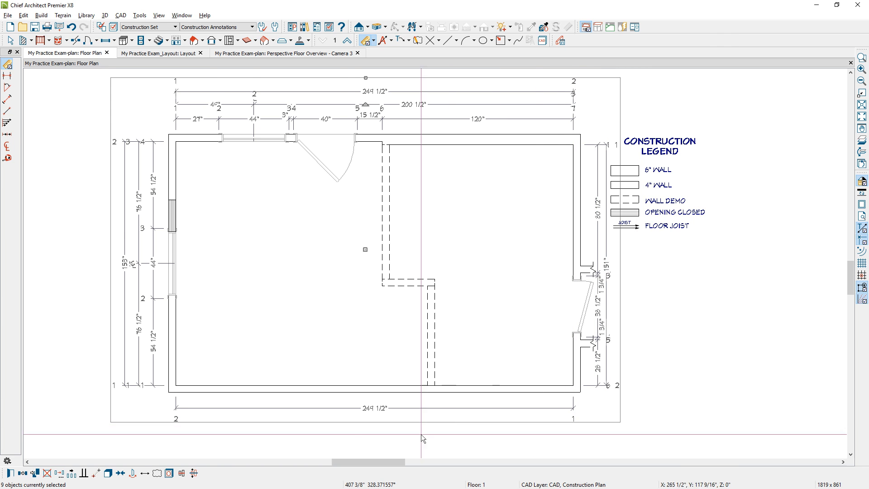
left_click(10, 473)
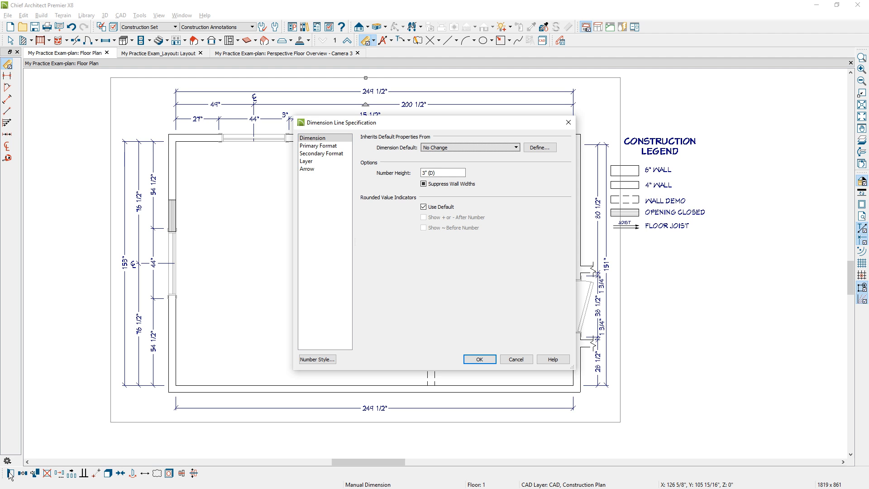
left_click(319, 162)
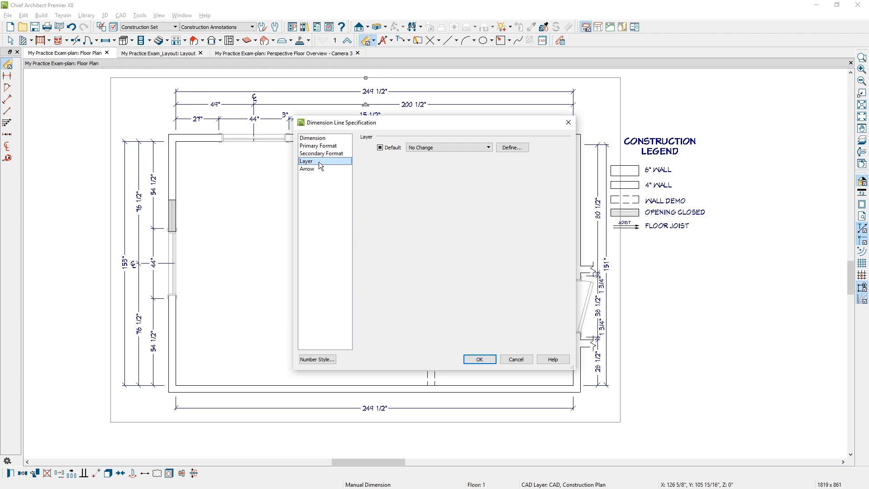
left_click(490, 147)
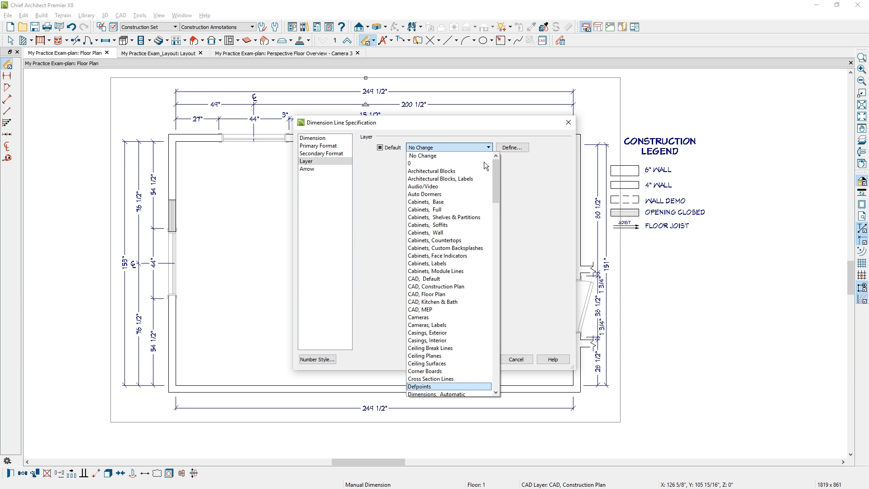
scroll(457, 247, "down", 2)
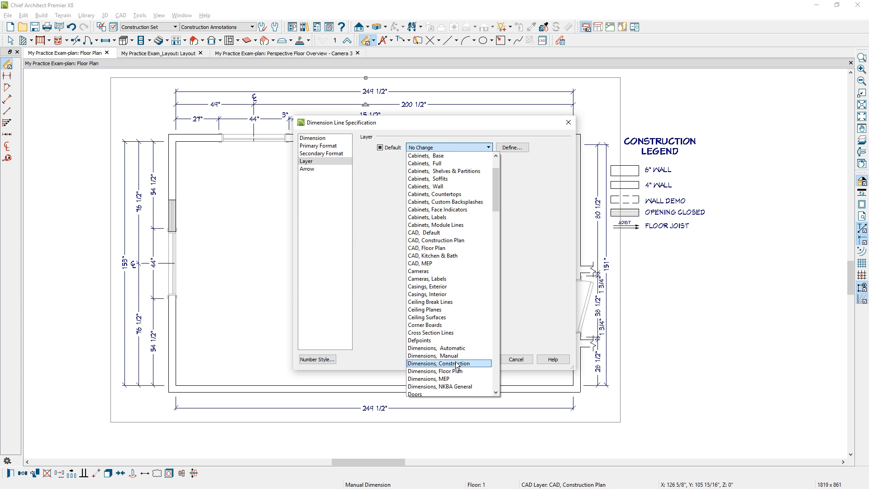
left_click(455, 356)
left_click(472, 358)
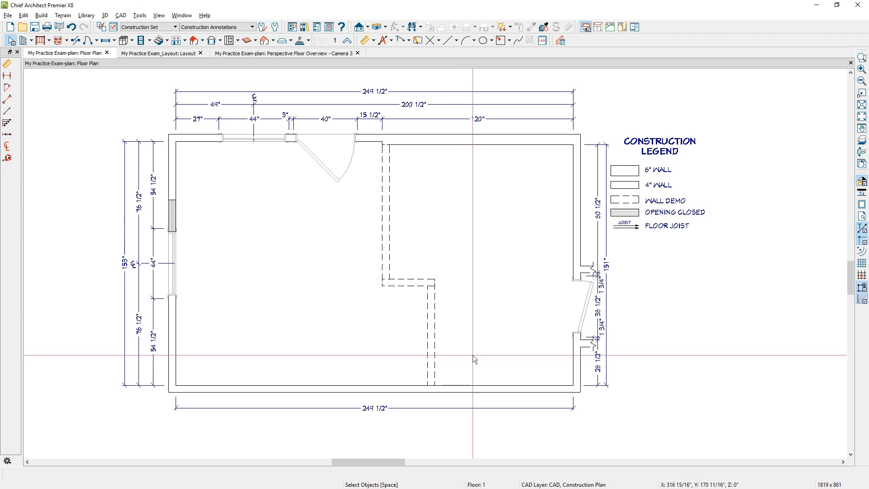
left_click(468, 93)
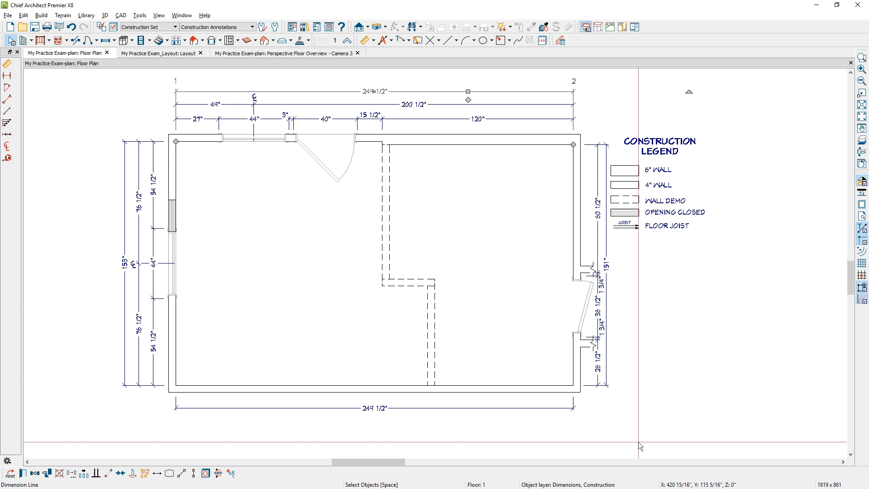
key("Escape")
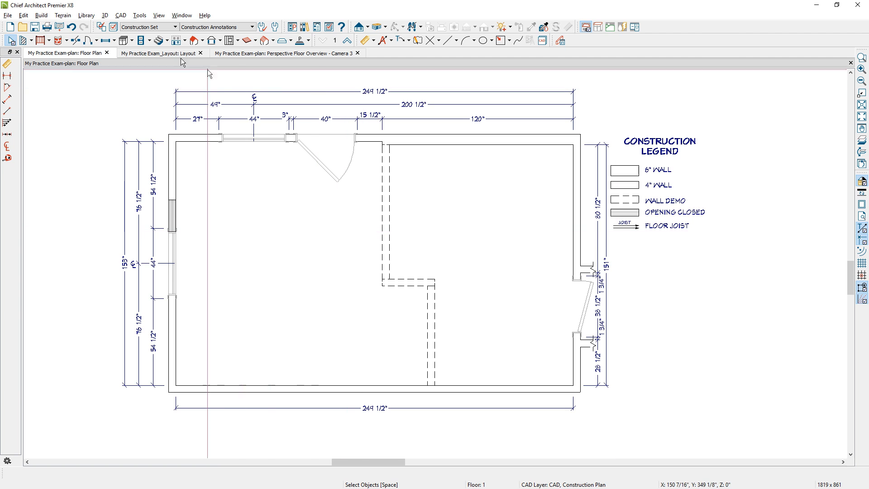
- Find the construction plan page in the layout and send the plan's current screen to page 1 at 1/2 in = 1 ft
left_click(167, 53)
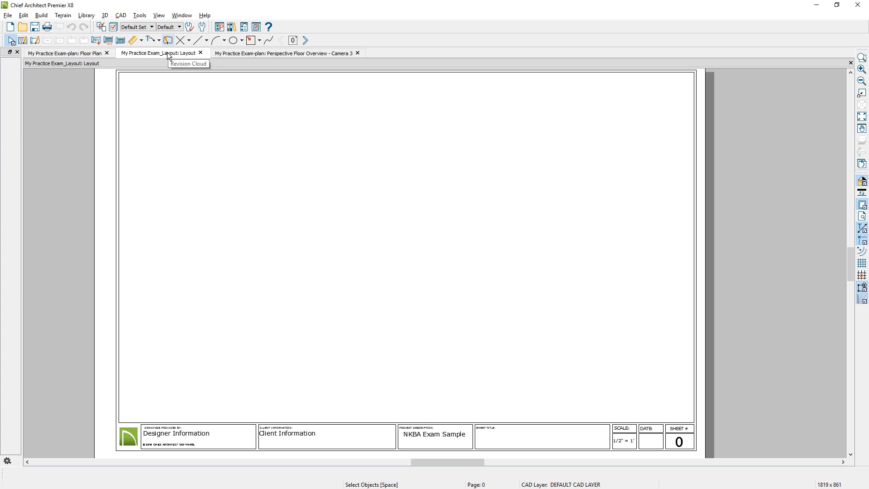
left_click(307, 41)
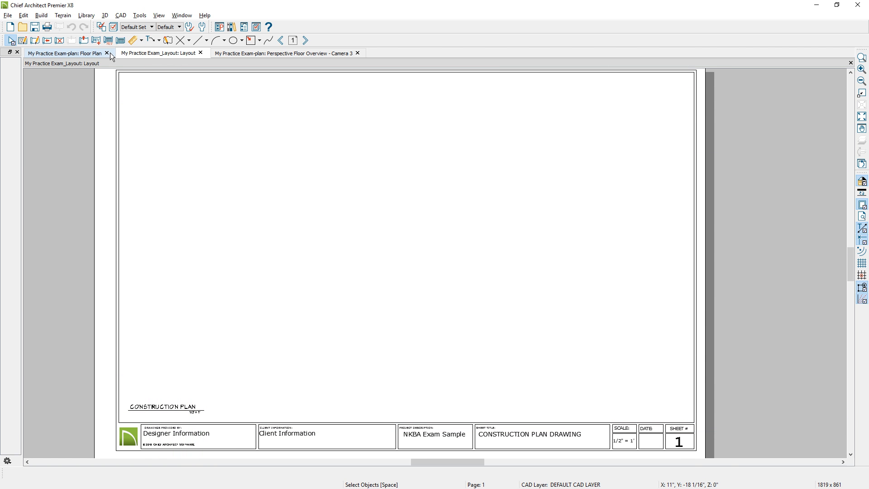
left_click(83, 54)
left_click(4, 16)
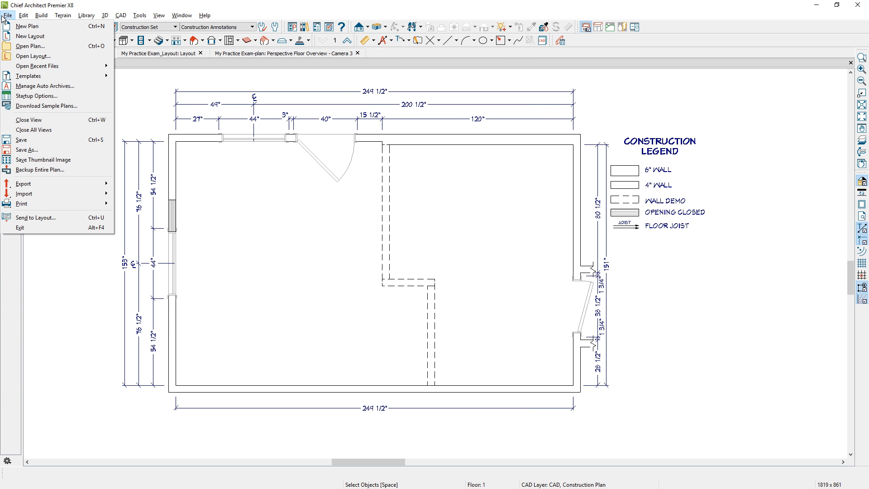
left_click(61, 218)
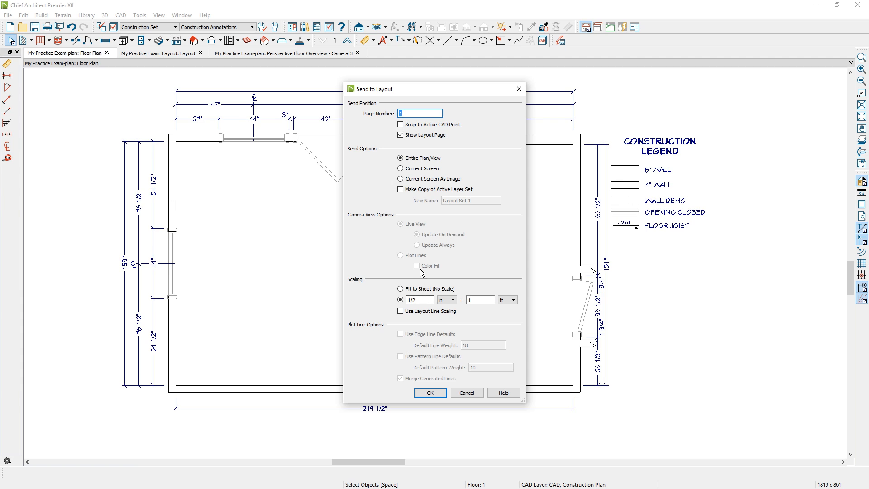
left_click(401, 168)
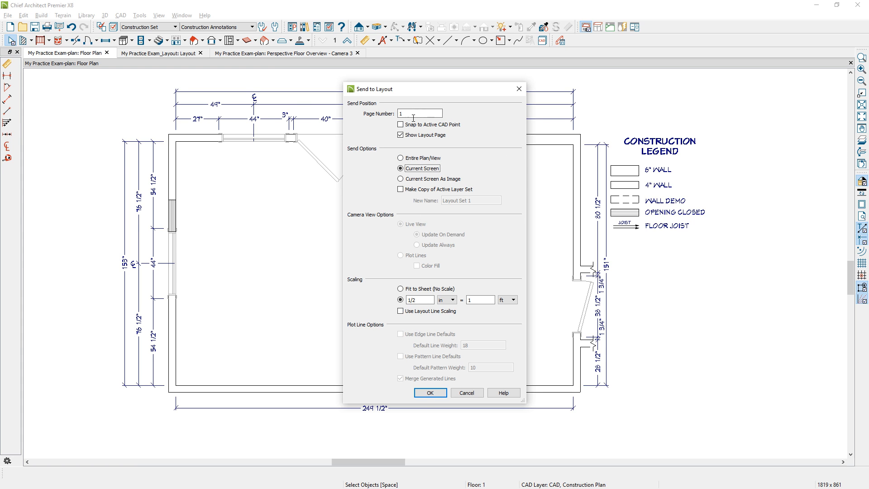
left_click(430, 393)
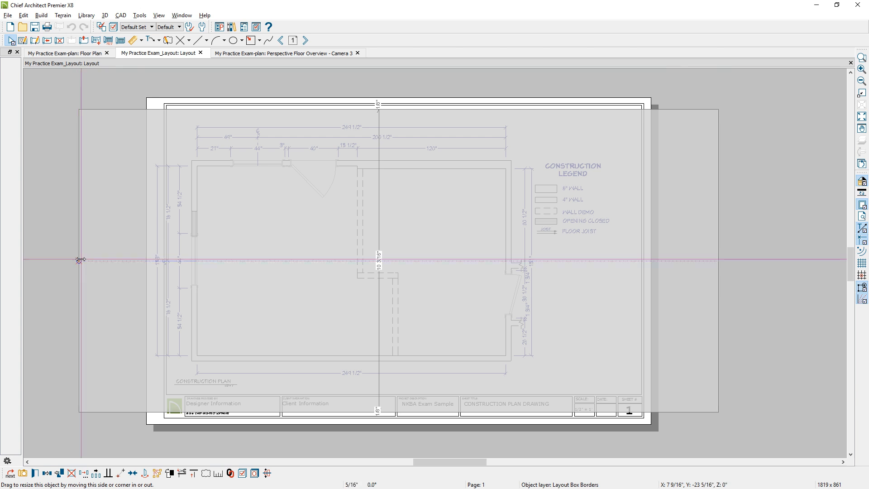
- Crop both sides of the layout box to about 1'-3 3/4" wide, shift it within the sheet border, and return to the floor plan
left_click_drag(79, 259, 152, 261)
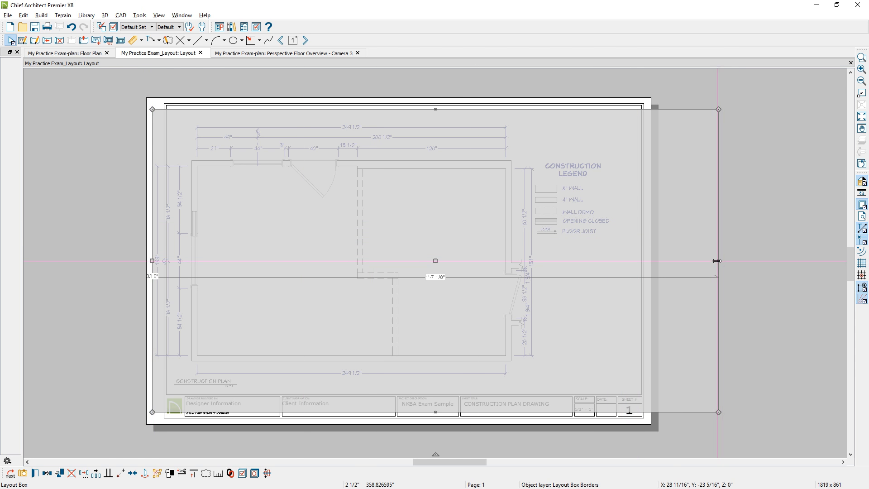
left_click_drag(716, 261, 618, 259)
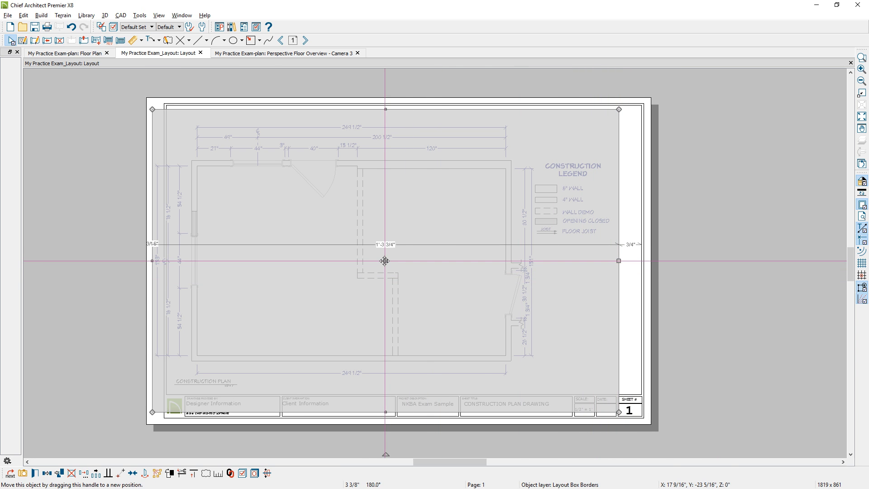
left_click_drag(385, 260, 403, 259)
key("Escape")
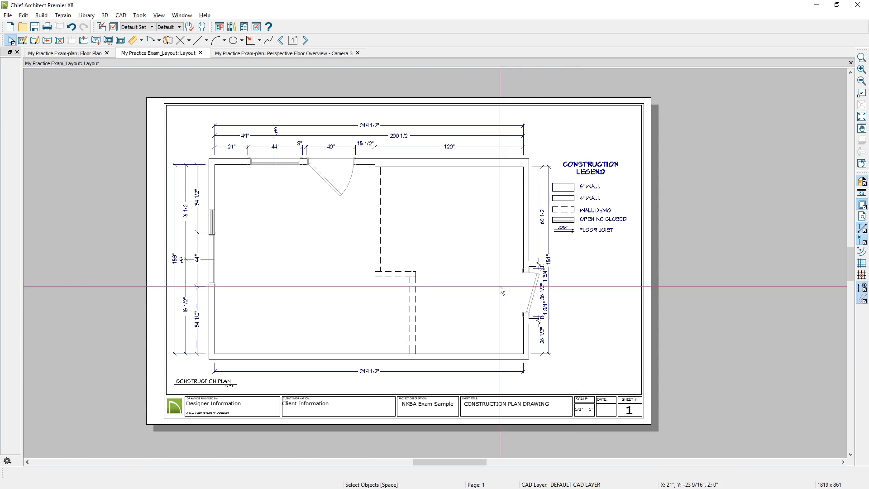
left_click(65, 53)
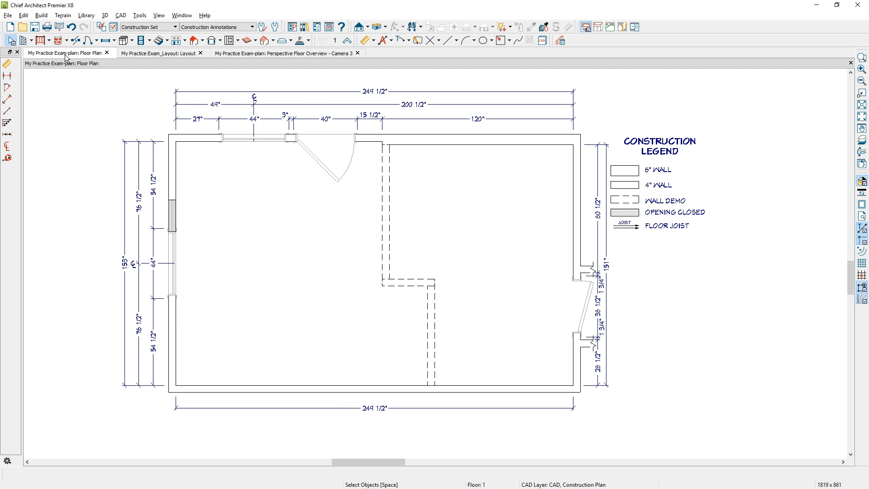